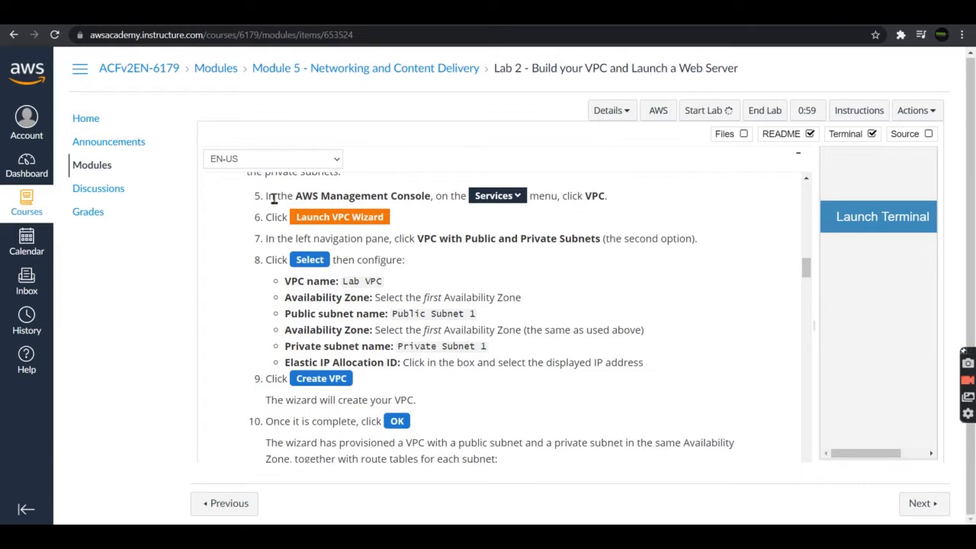
Step: Switch from the lab instructions to the AWS Management Console, search for vpc and open the VPC service
triple_click(269, 196)
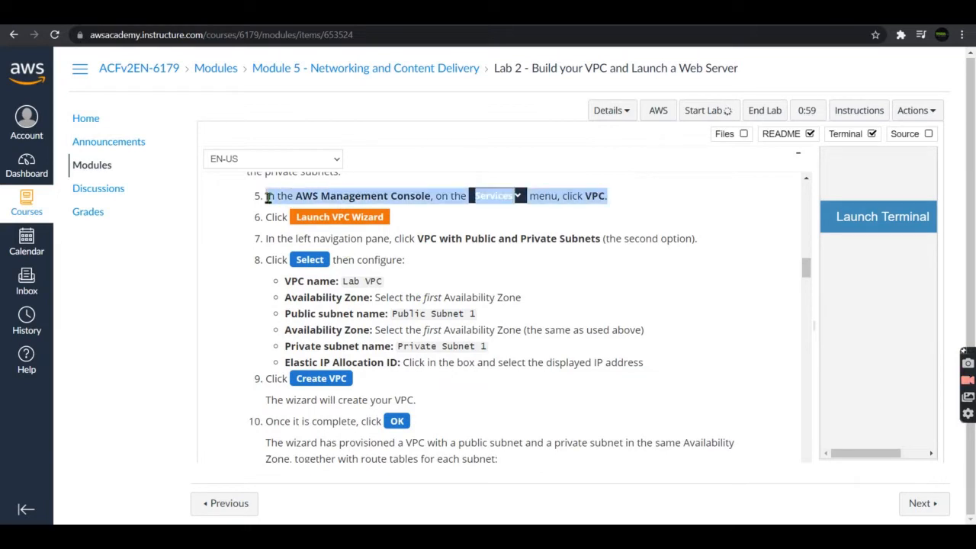
left_click(408, 191)
key("ctrl+Tab")
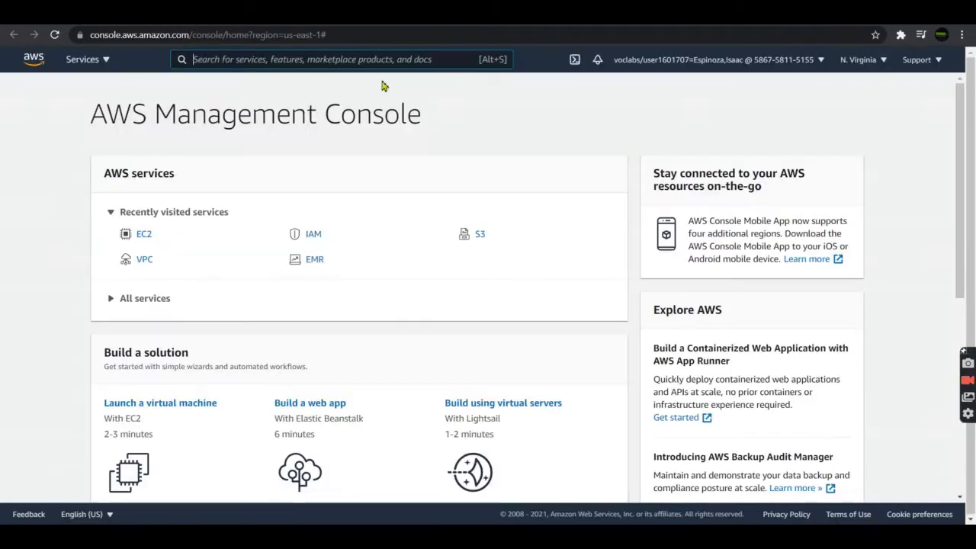
left_click(341, 59)
type("ser")
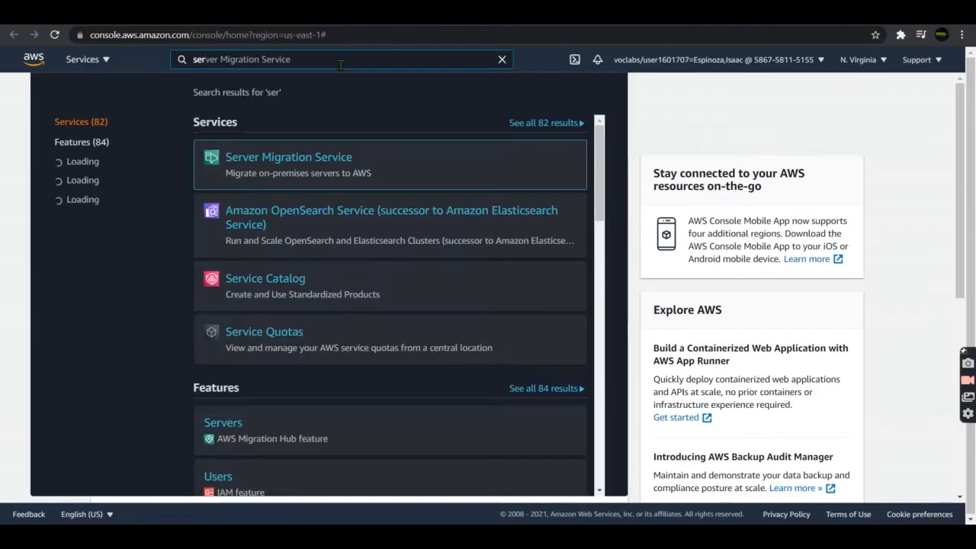
type("v")
key("BackSpace")
key("BackSpace")
key("BackSpace")
key("BackSpace")
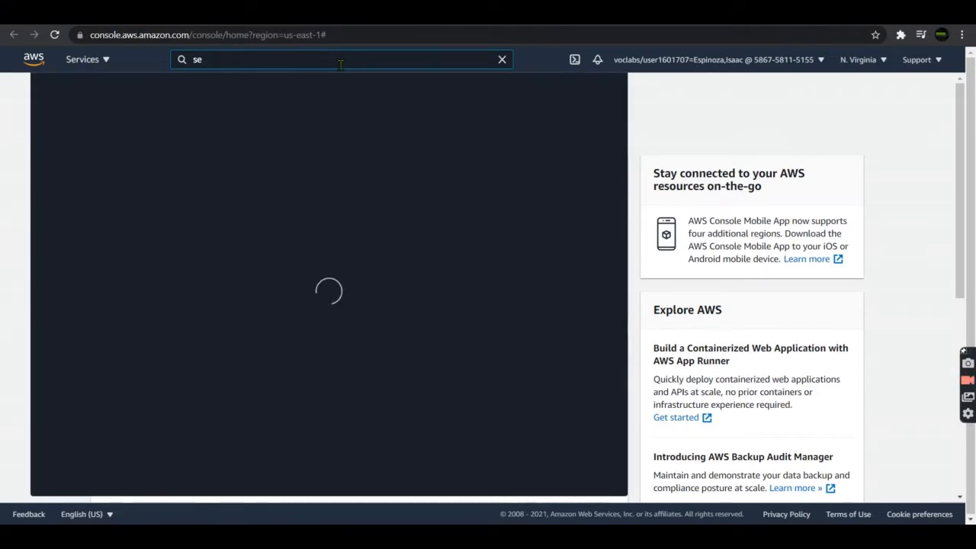
type("vpc")
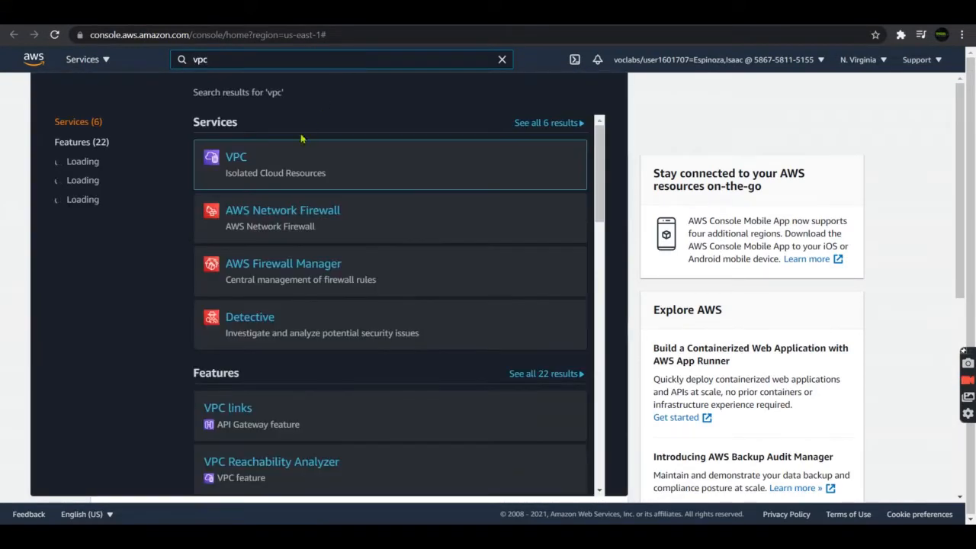
left_click(234, 164)
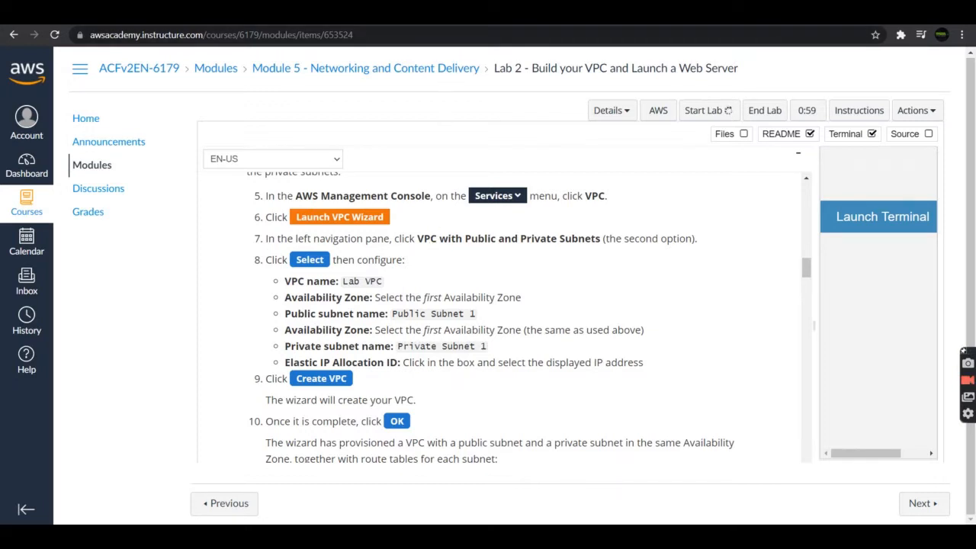
Step: Look through the VPC dashboard's navigation list and recheck the lab instructions for how to start the VPC setup
left_click(449, 11)
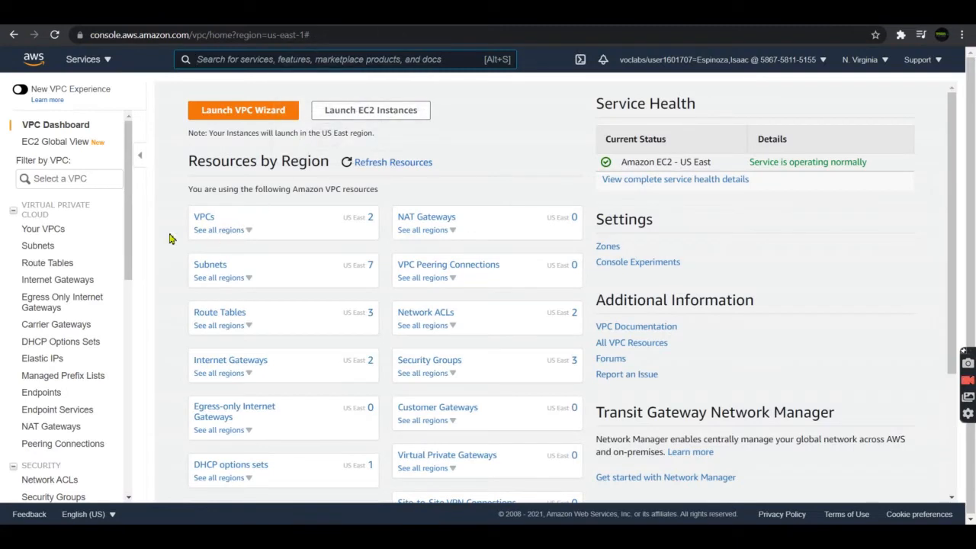
scroll(134, 267, "down", 2)
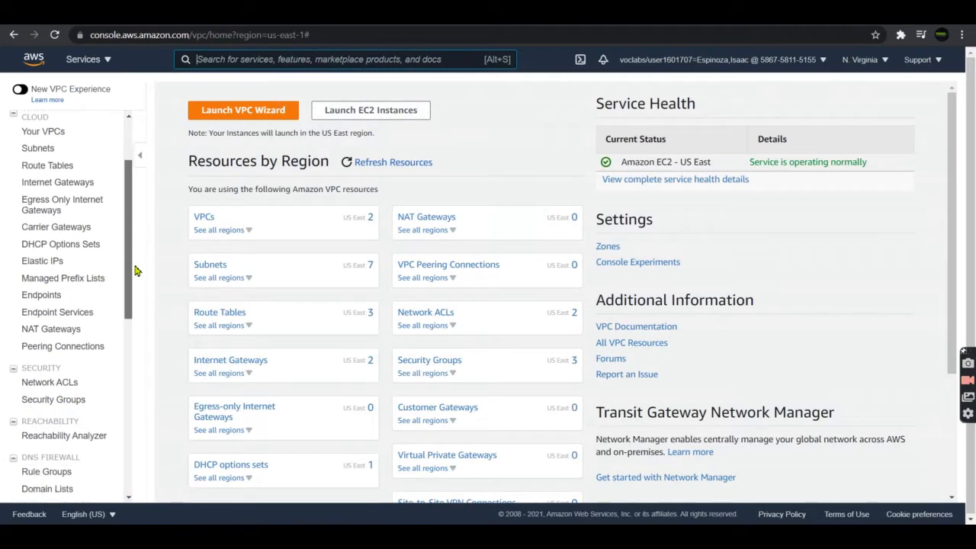
scroll(135, 270, "down", 3)
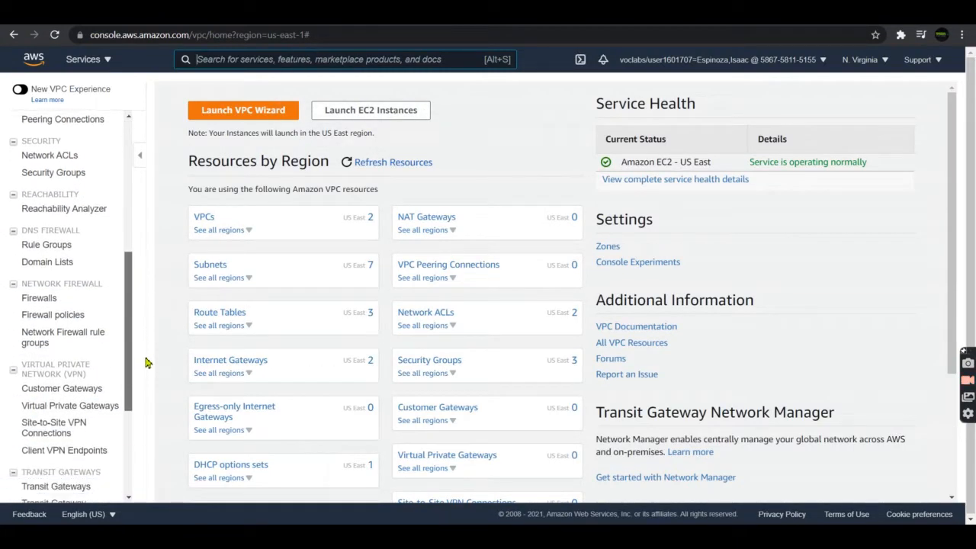
scroll(148, 389, "down", 3)
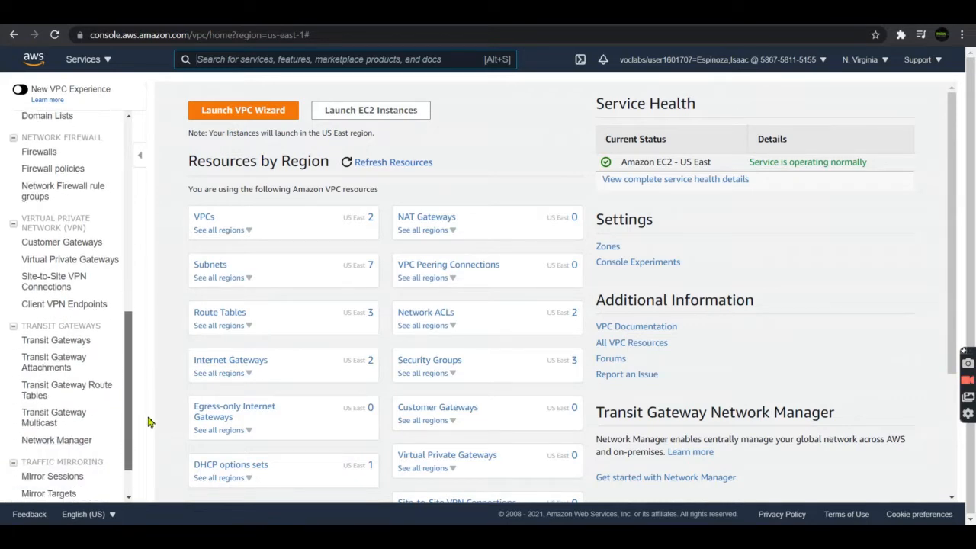
scroll(149, 422, "down", 1)
scroll(148, 420, "up", 1)
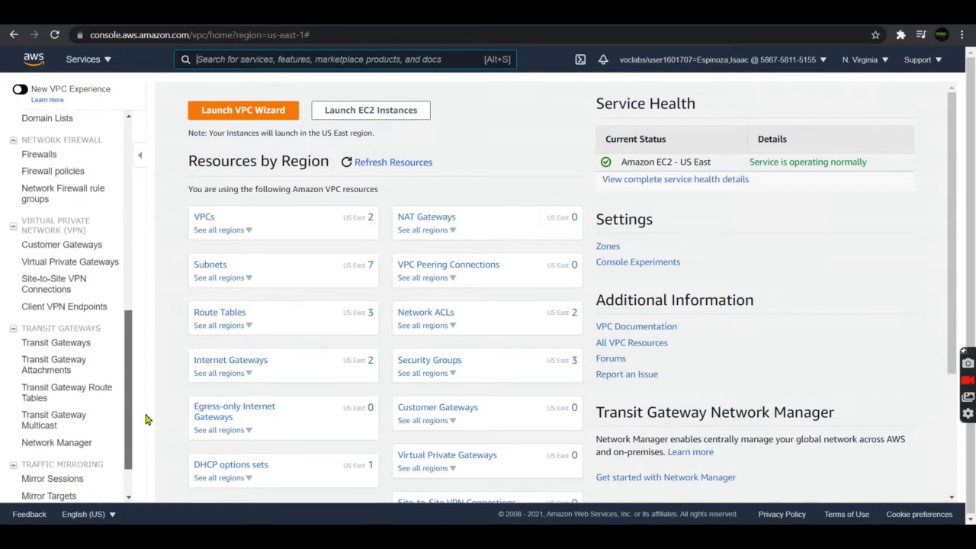
scroll(145, 416, "up", 1)
left_click_drag(143, 406, 143, 406)
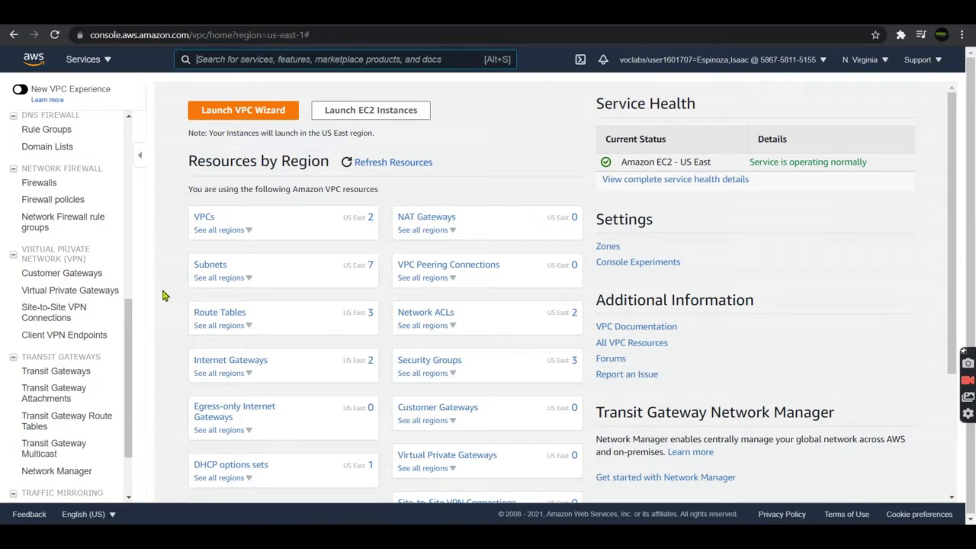
left_click(160, 17)
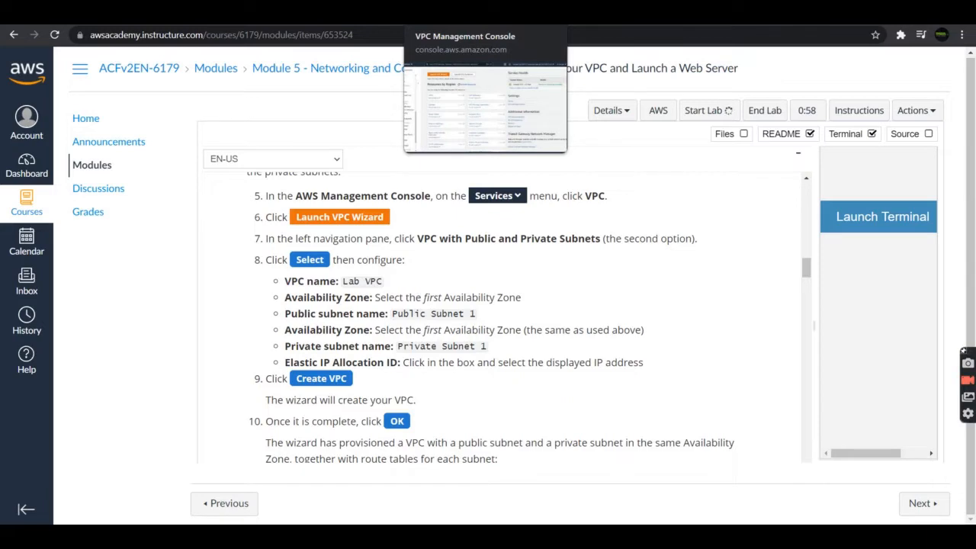
Step: Launch the VPC Wizard and select the VPC with Public and Private Subnets configuration
left_click(457, 14)
left_click(265, 111)
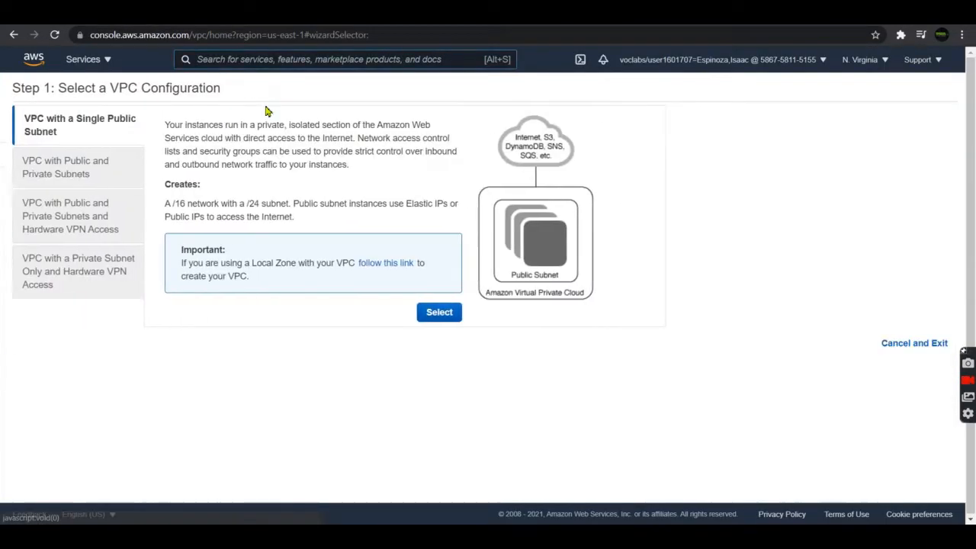
left_click(113, 221)
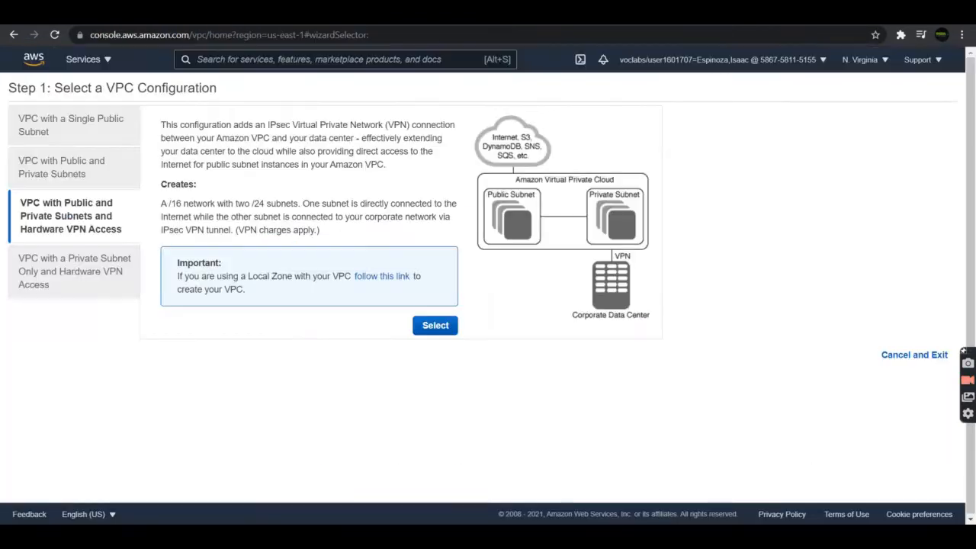
left_click(86, 165)
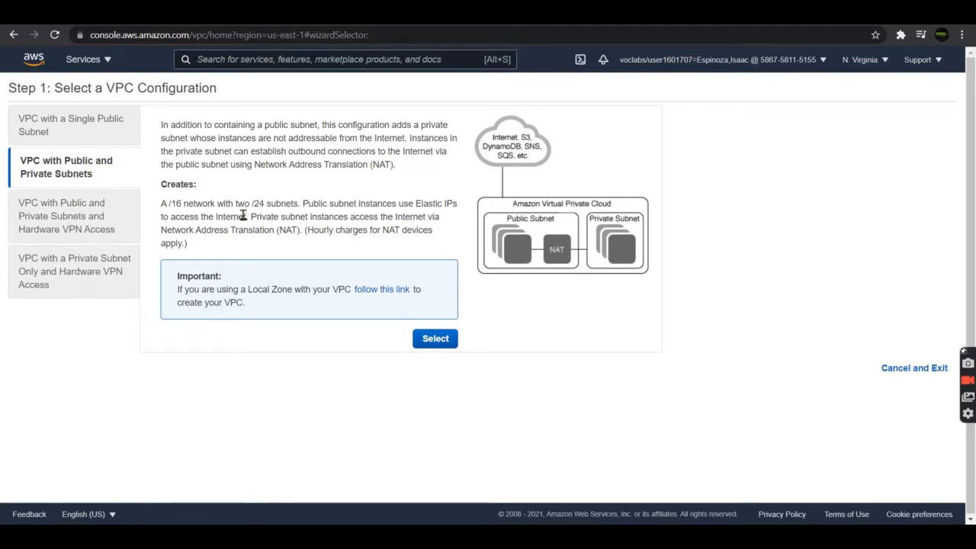
left_click(435, 338)
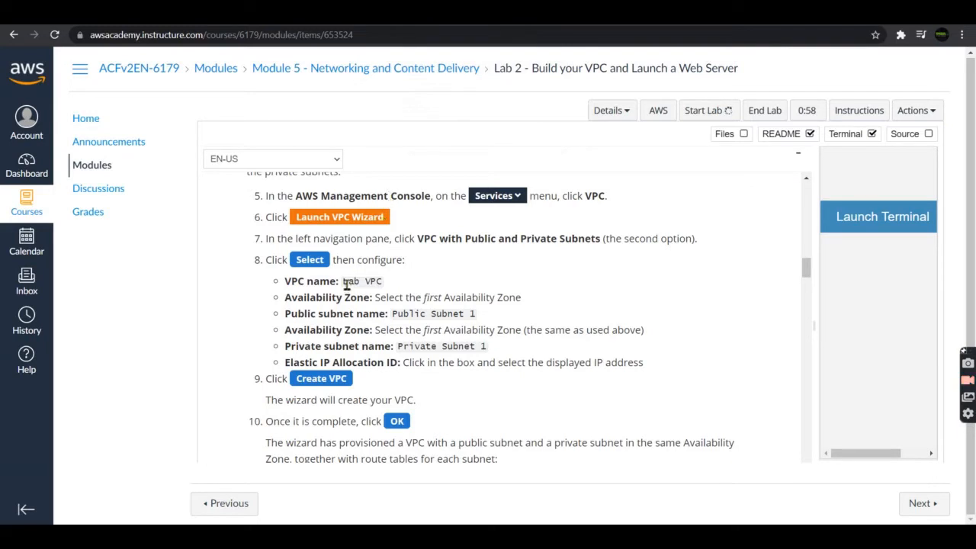
Step: Copy the VPC name from the lab instructions and enter Lab VPC as the VPC name in the wizard
left_click_drag(344, 282, 387, 282)
key("ctrl+c")
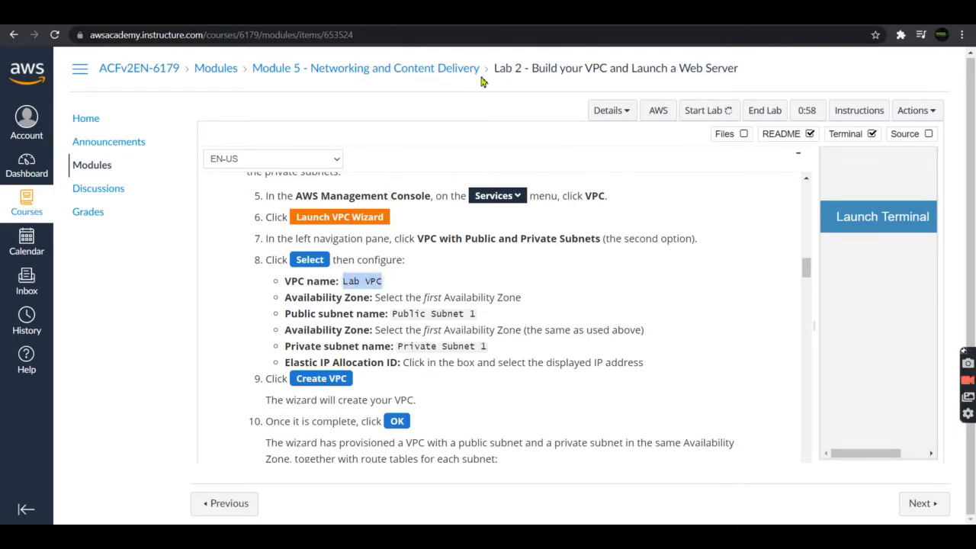
left_click(503, 12)
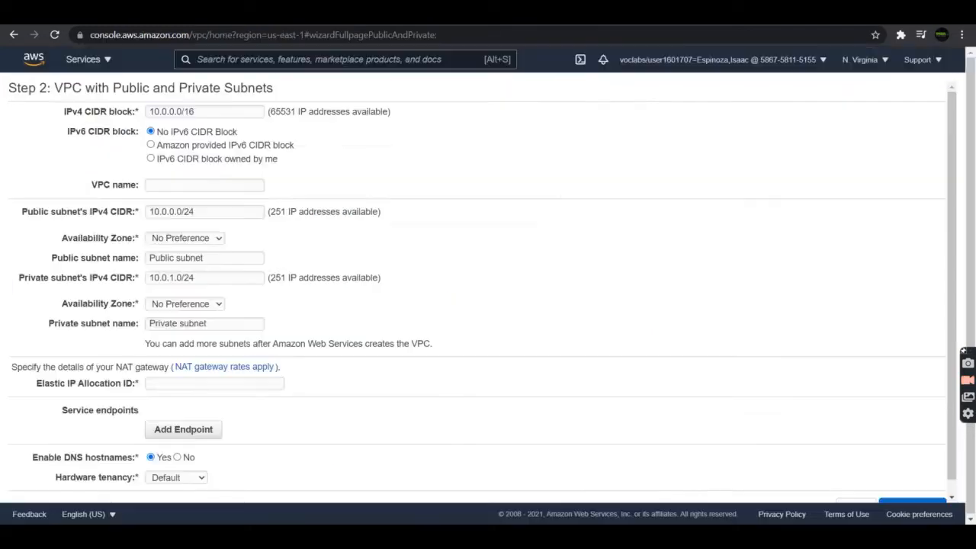
left_click(226, 185)
key("ctrl+v")
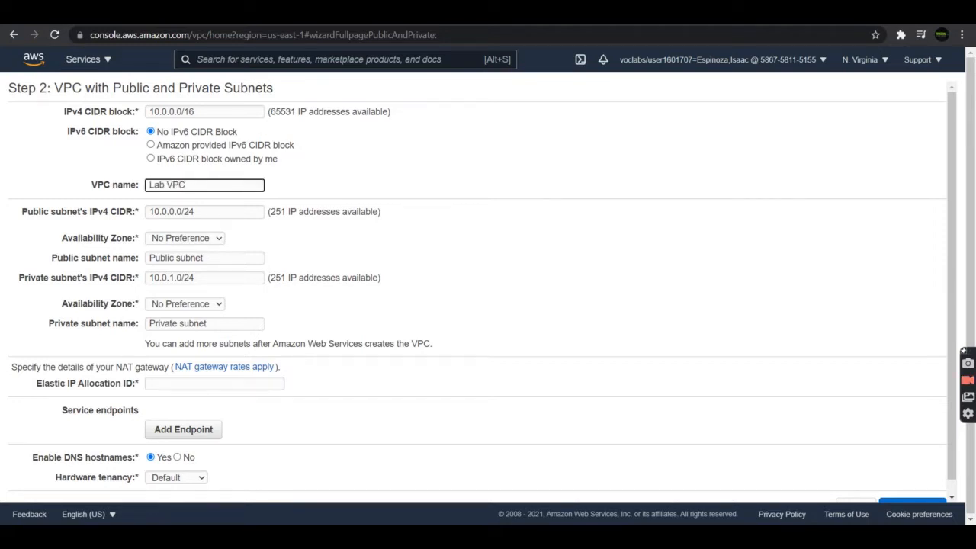
Step: Copy the name Public Subnet 1 from the lab instructions and set the private subnet's Availability Zone to us-east-1a
left_click(328, 13)
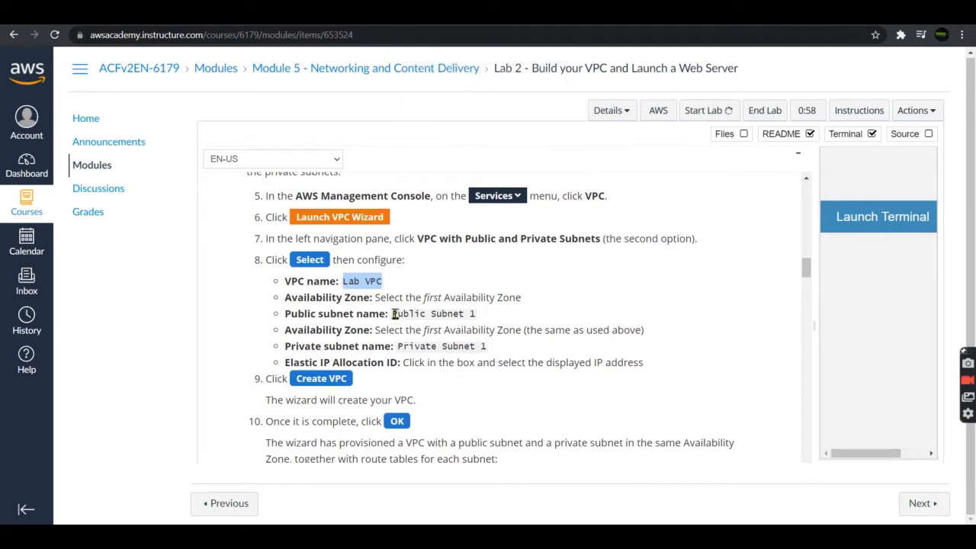
left_click_drag(392, 316, 486, 324)
key("ctrl+c")
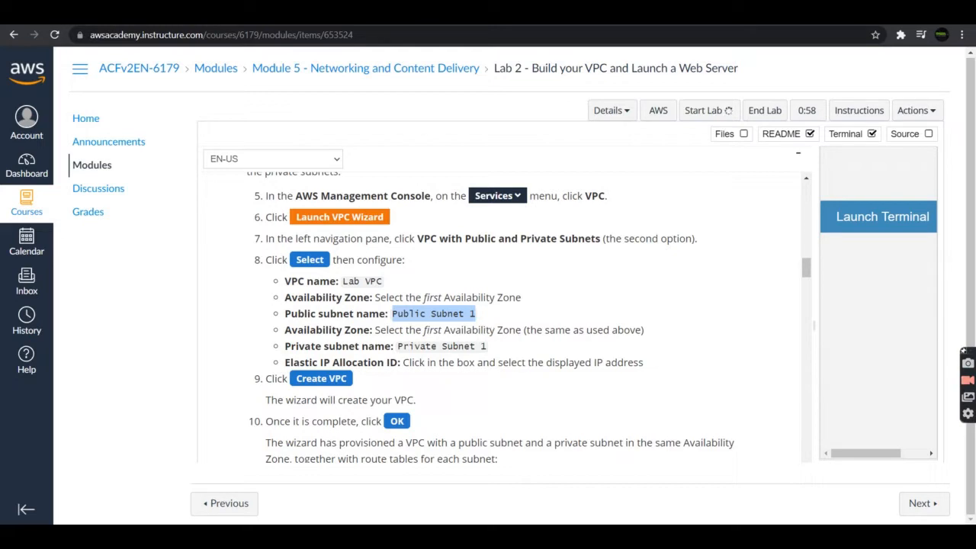
left_click(450, 15)
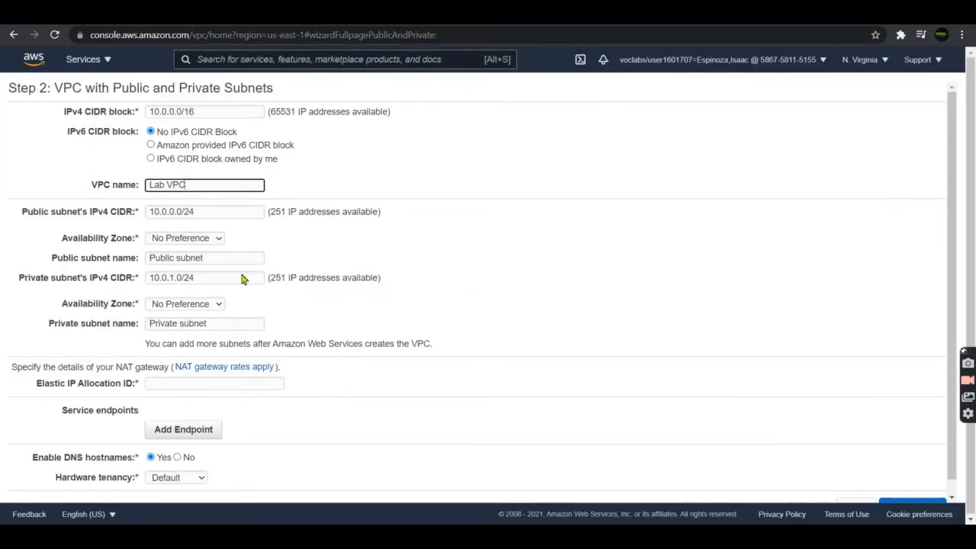
left_click(212, 305)
left_click(198, 340)
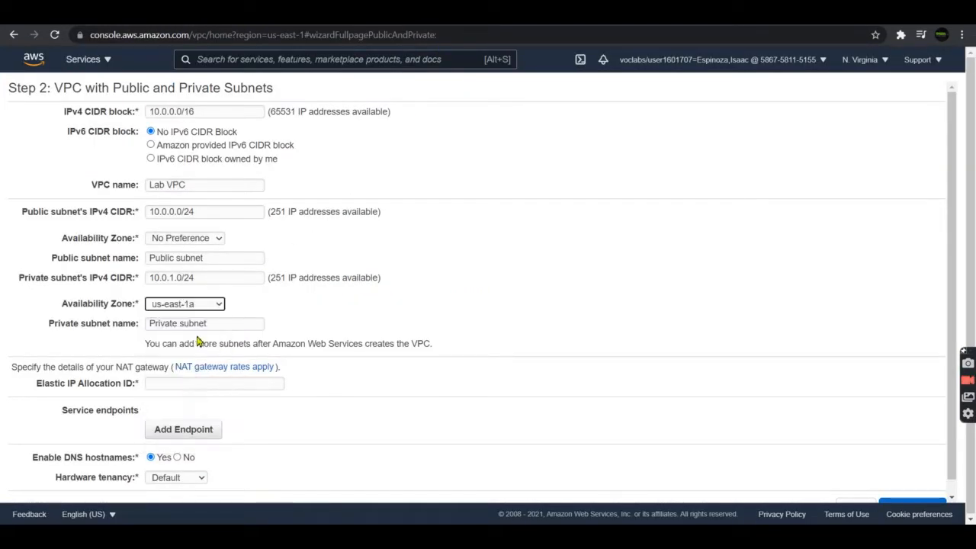
left_click(215, 326)
key("ctrl+a")
key("ctrl+v")
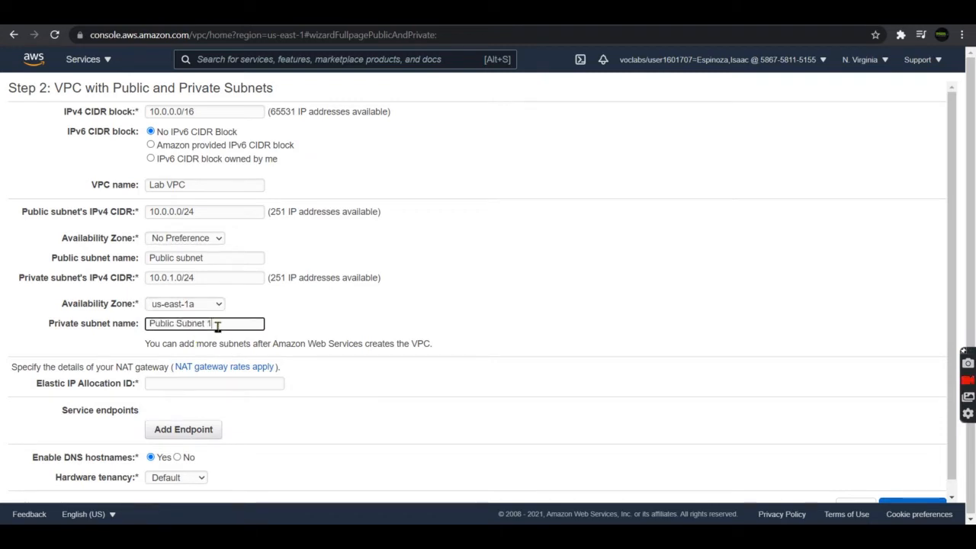
left_click(421, 254)
left_click(253, 326)
key("ctrl+a")
key("BackSpace")
Step: Set the public subnet's Availability Zone to us-east-1a and name the subnets Public Subnet 1 and Private Subnet 1
left_click(201, 238)
left_click(194, 271)
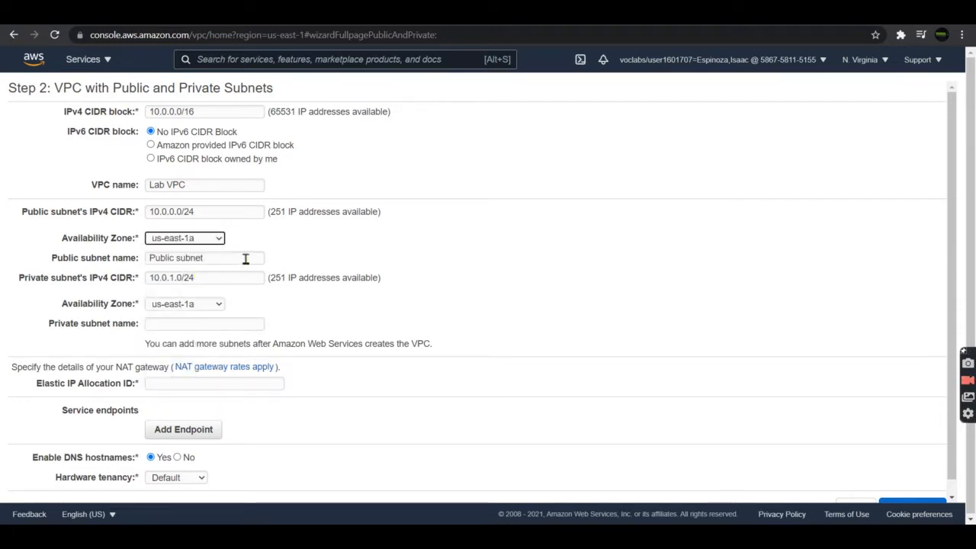
triple_click(245, 258)
type("Public Subnet 1")
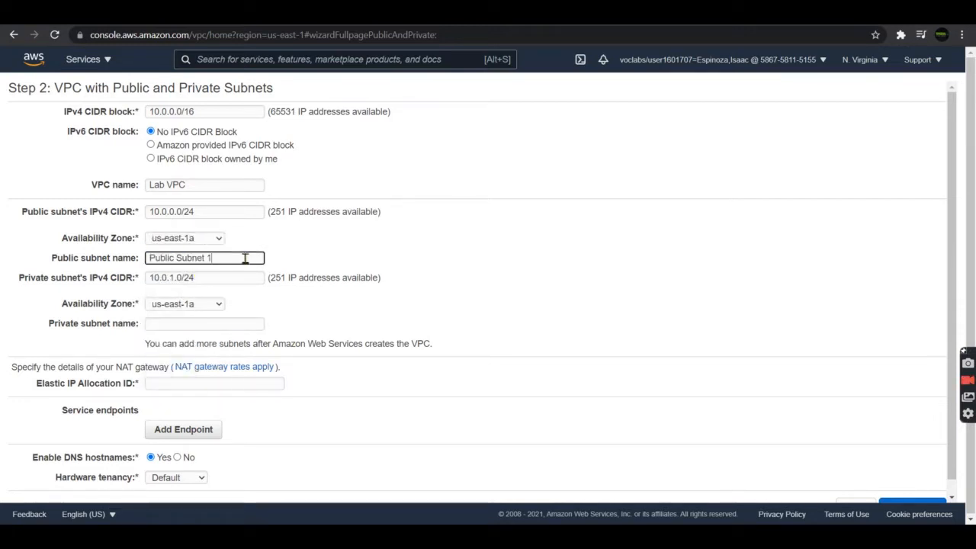
left_click(201, 321)
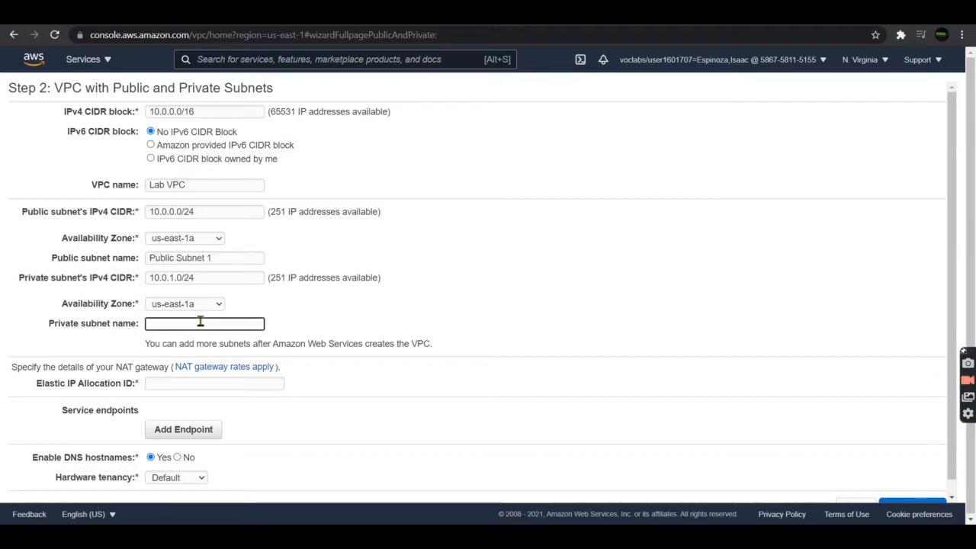
type("Private Subnet 1")
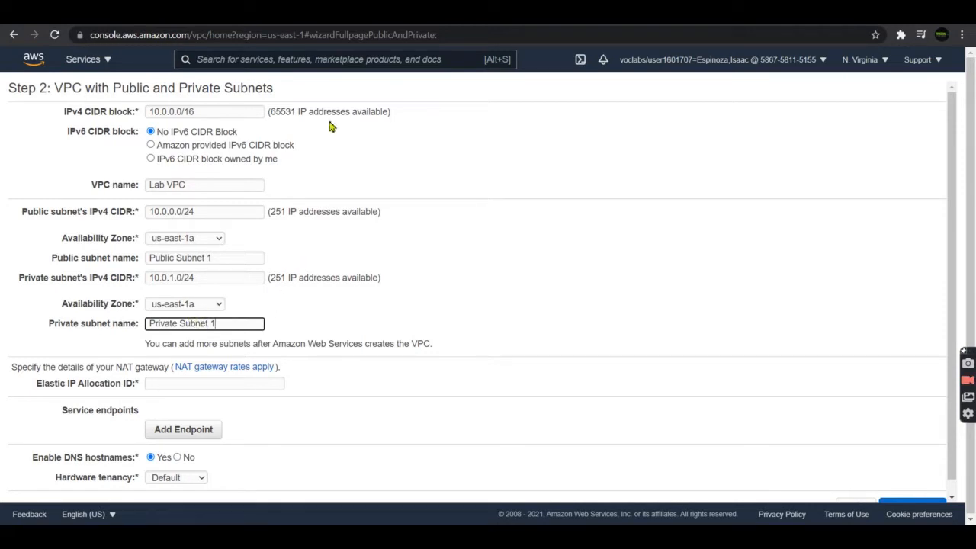
Step: Check the remaining wizard settings in the lab instructions and assign the Elastic IP allocation for 44.198.155.196 to the NAT gateway
key("alt+Tab")
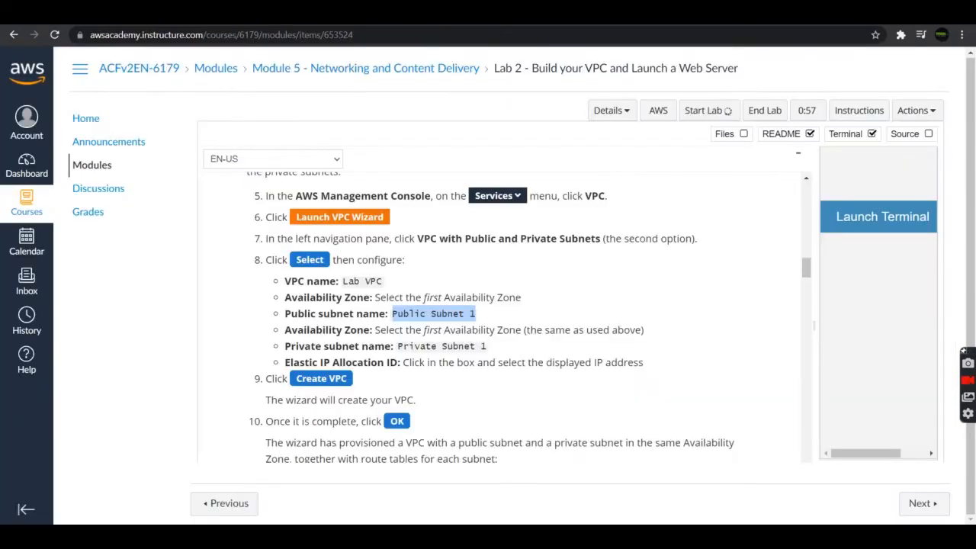
left_click(352, 326)
scroll(353, 322, "down", 1)
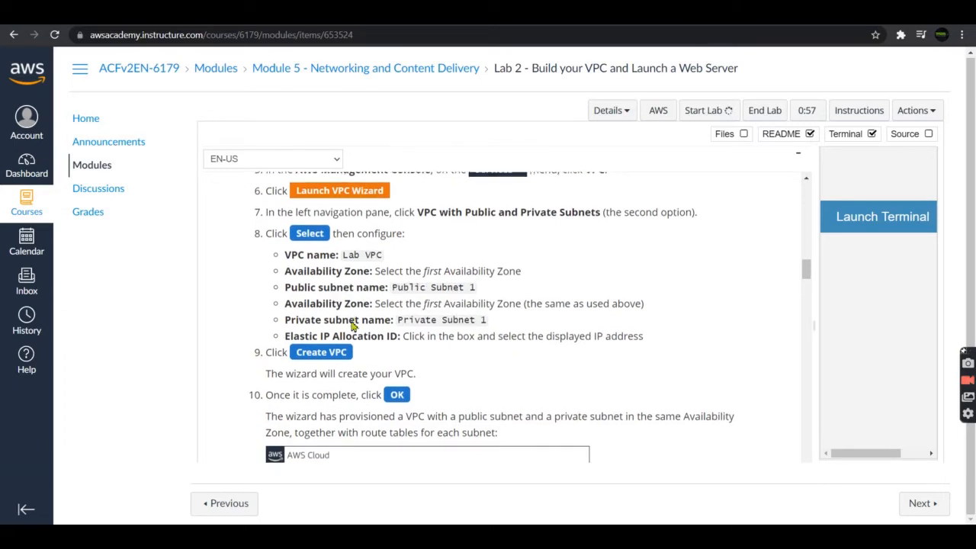
scroll(354, 322, "down", 3)
key("alt+Tab")
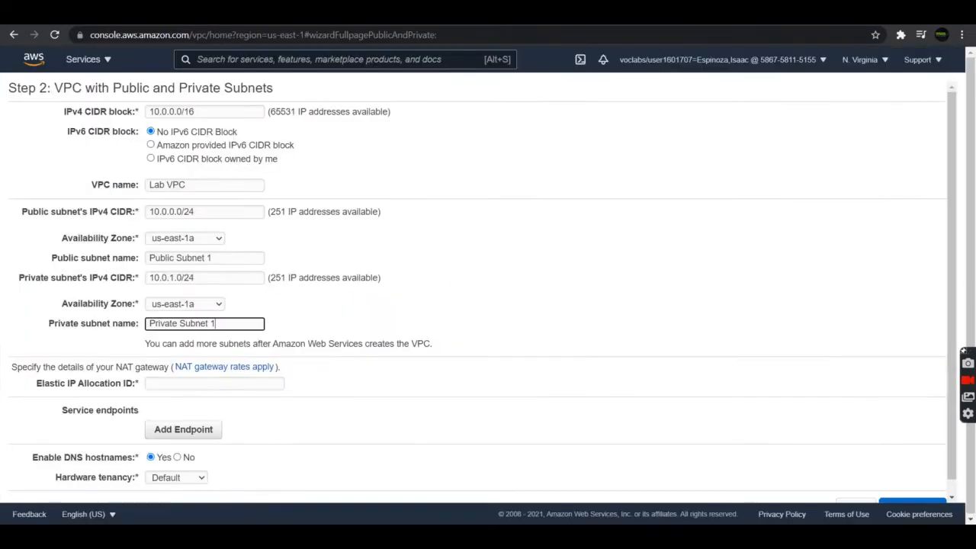
left_click(202, 383)
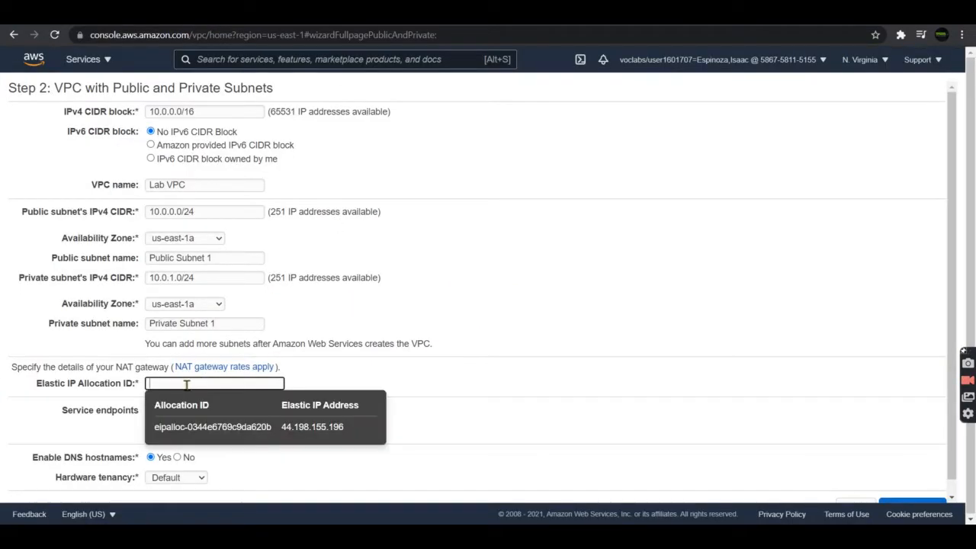
left_click(187, 428)
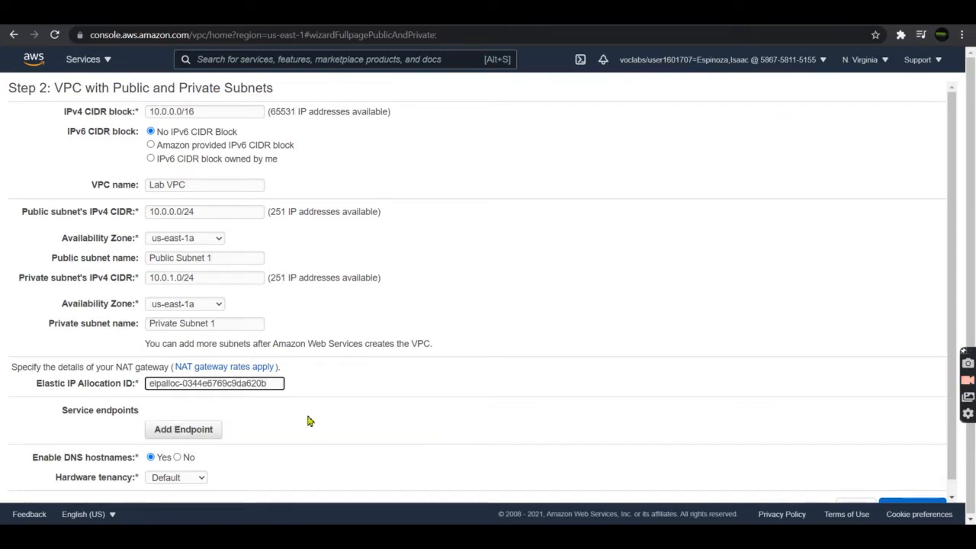
scroll(318, 412, "down", 1)
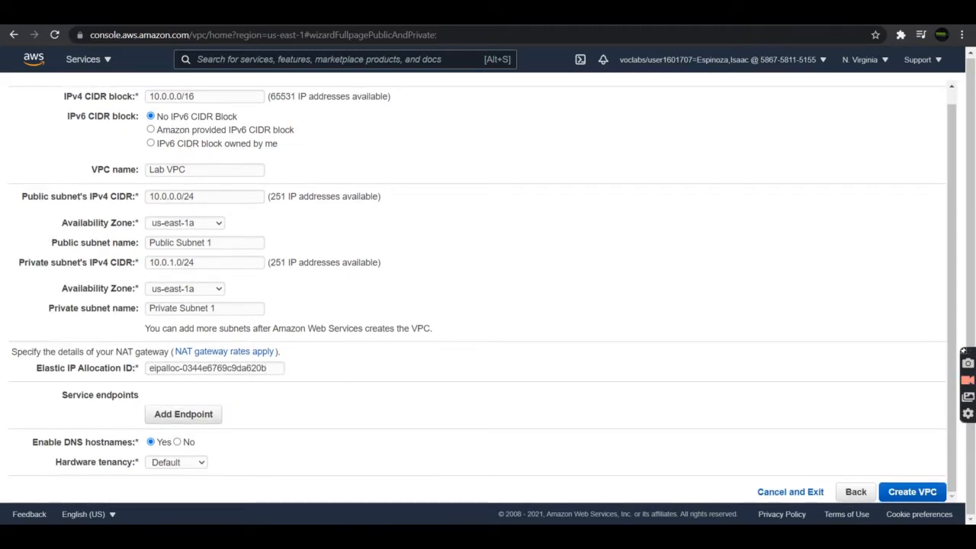
Step: Check the creation instruction in the lab guide and create the VPC with the configured wizard settings
key("alt+Tab")
key("alt+Tab")
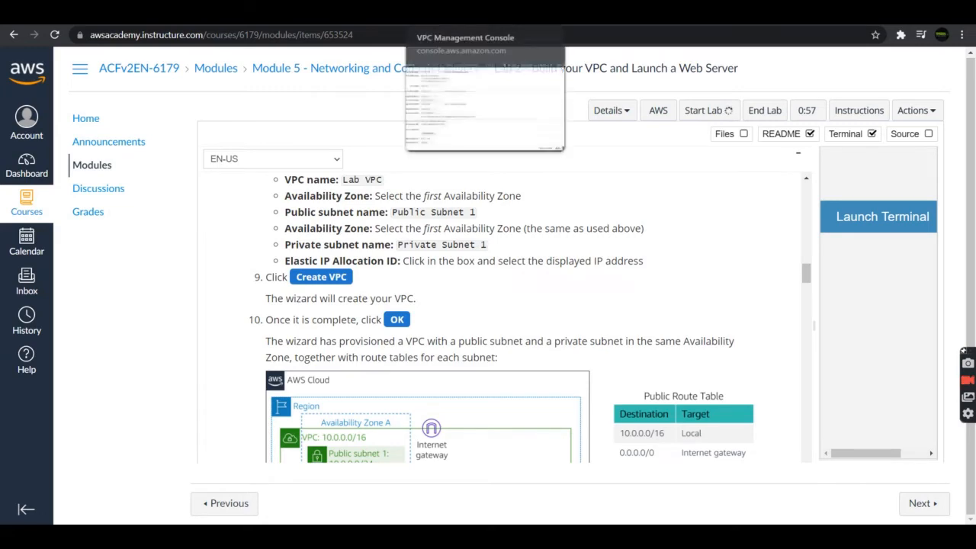
left_click(903, 492)
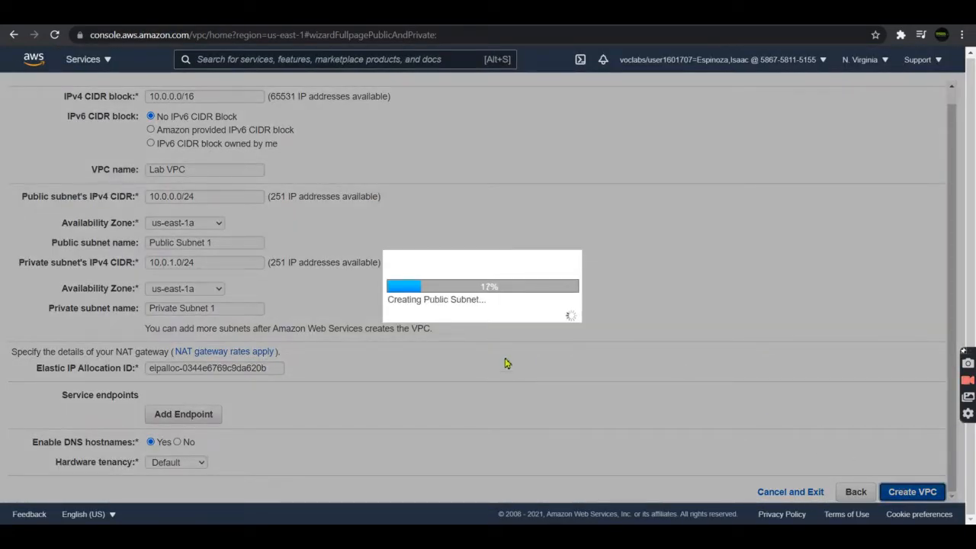
Step: Read the lab guide's description of the provisioned VPC, its subnets and route tables, through to Task 2
key("alt+Tab")
scroll(237, 281, "down", 3)
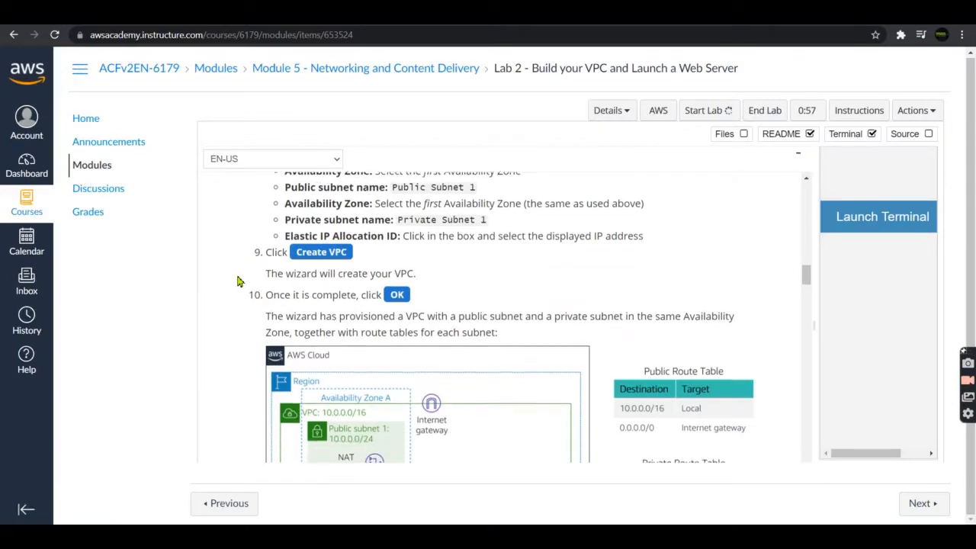
scroll(237, 282, "down", 1)
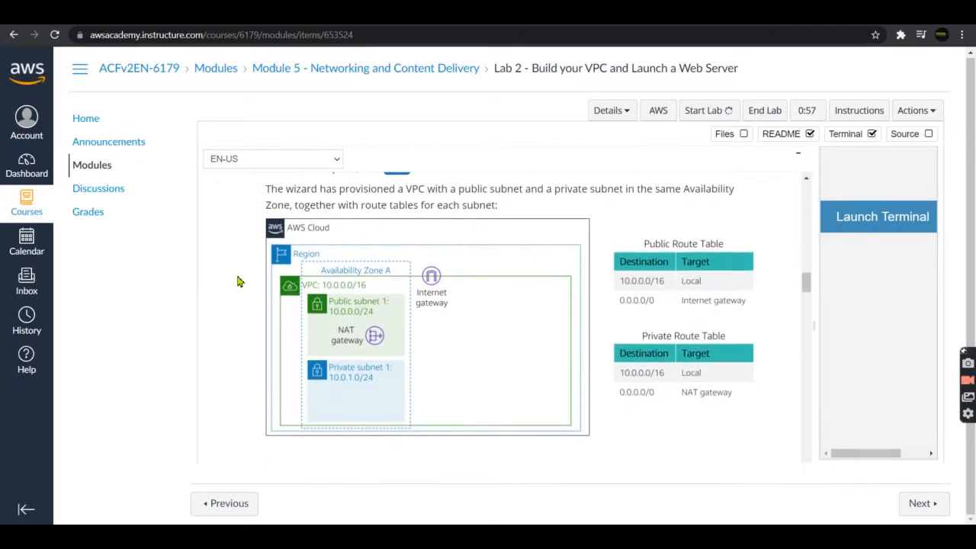
triple_click(269, 189)
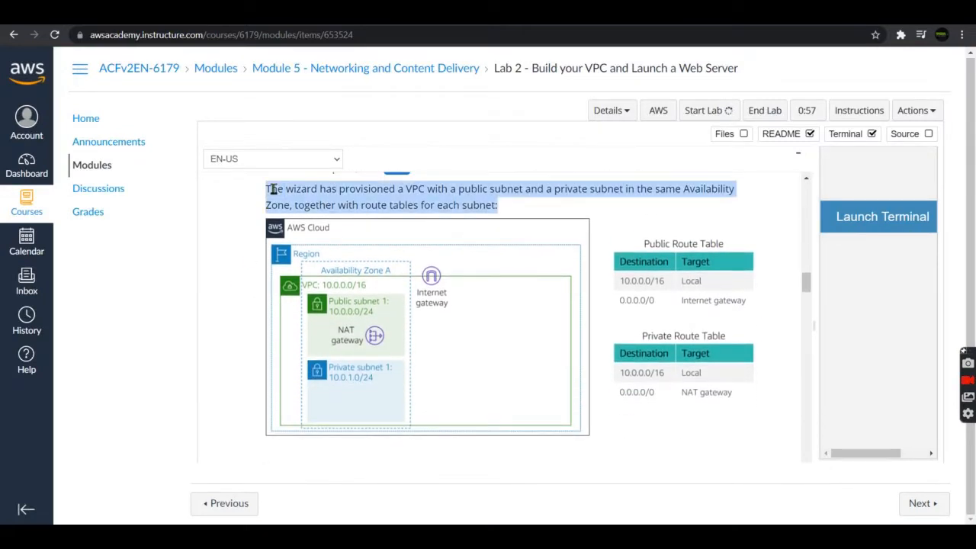
left_click(245, 219)
scroll(245, 219, "down", 3)
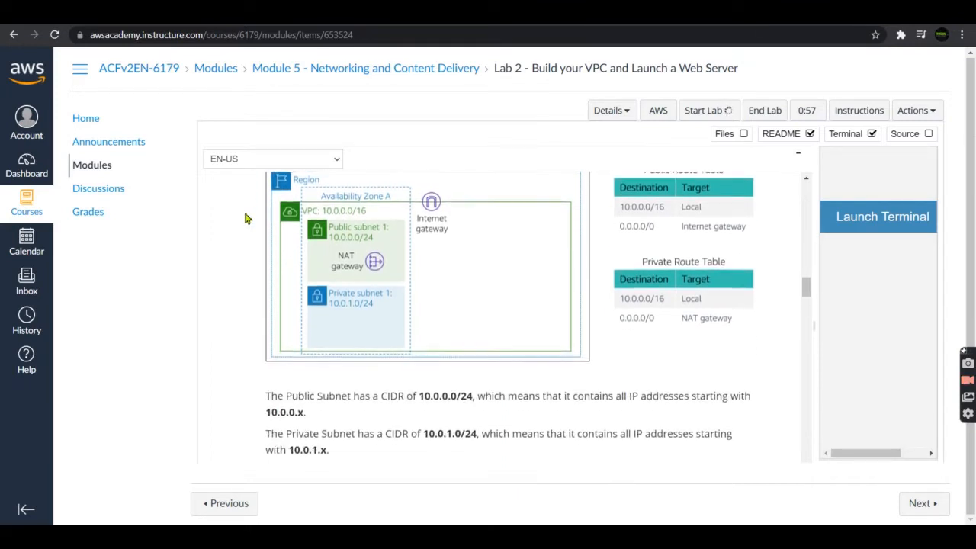
scroll(245, 219, "down", 4)
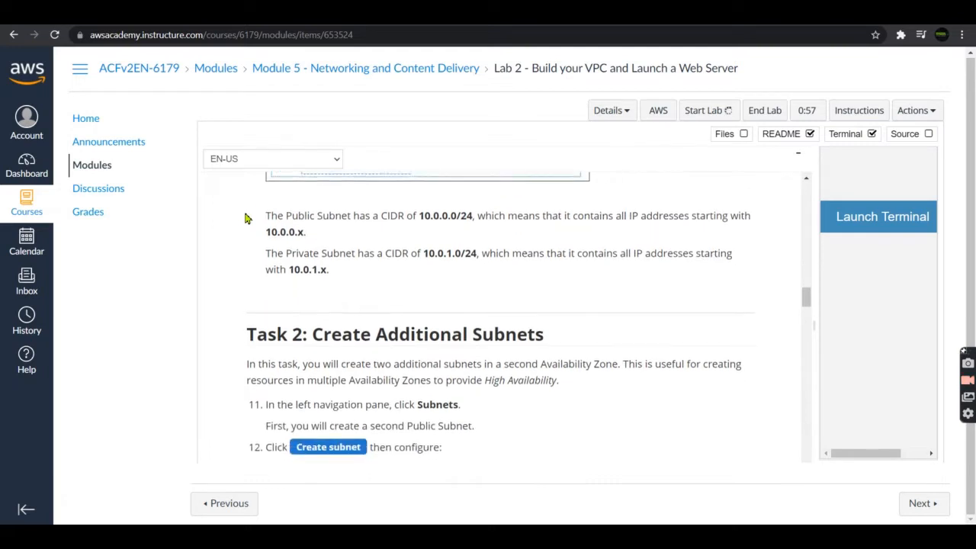
scroll(246, 219, "down", 2)
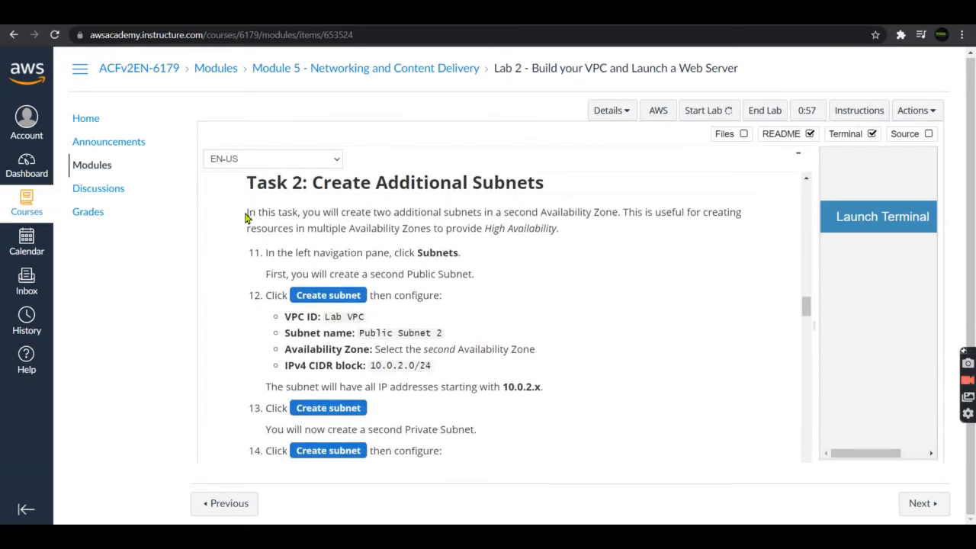
Step: Read the Task 2 instructions for creating additional subnets in a second Availability Zone
left_click(433, 15)
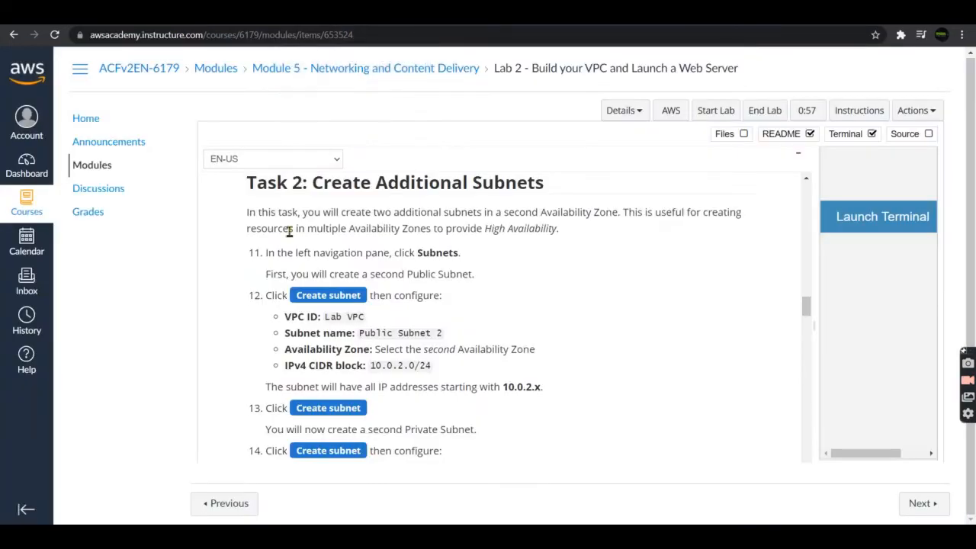
left_click(343, 15)
left_click_drag(249, 192, 558, 281)
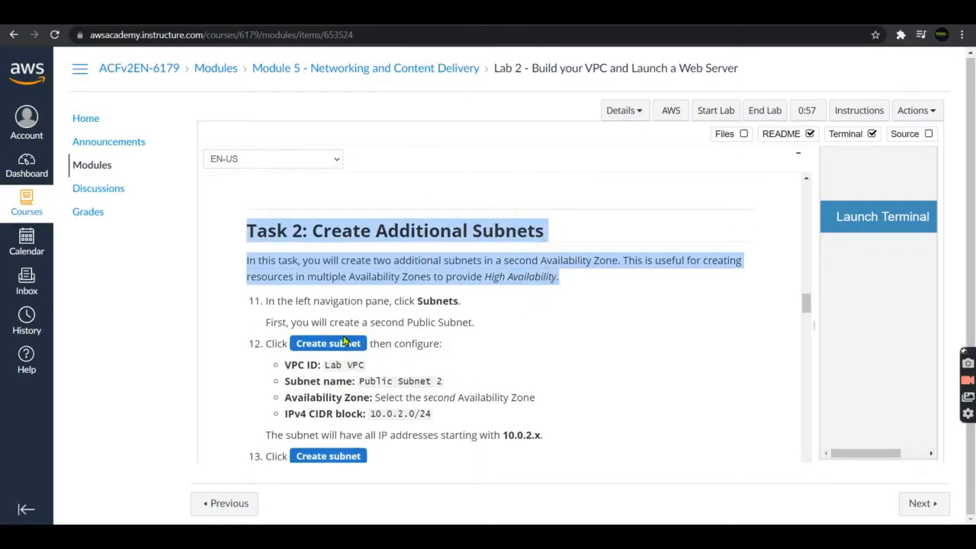
left_click(241, 306)
scroll(241, 305, "down", 2)
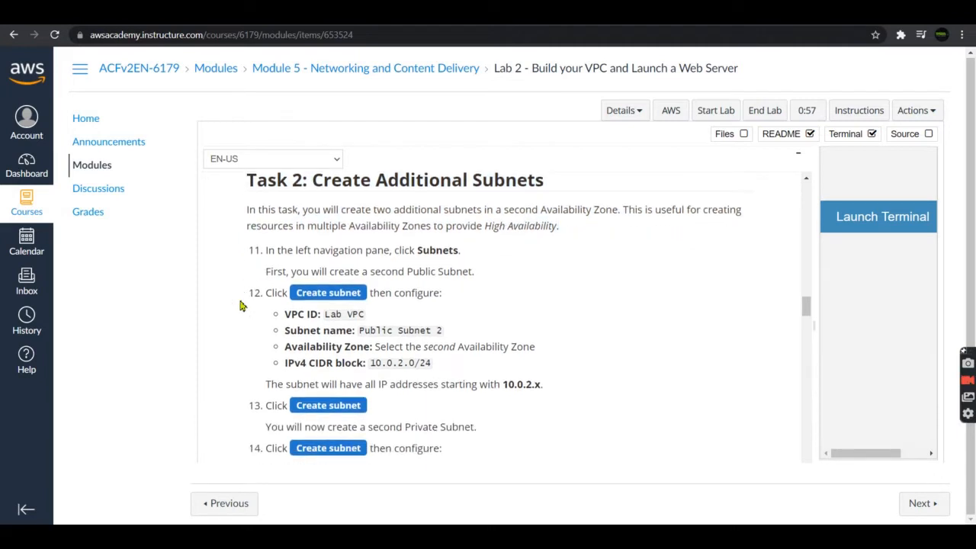
scroll(241, 306, "down", 3)
scroll(241, 306, "up", 2)
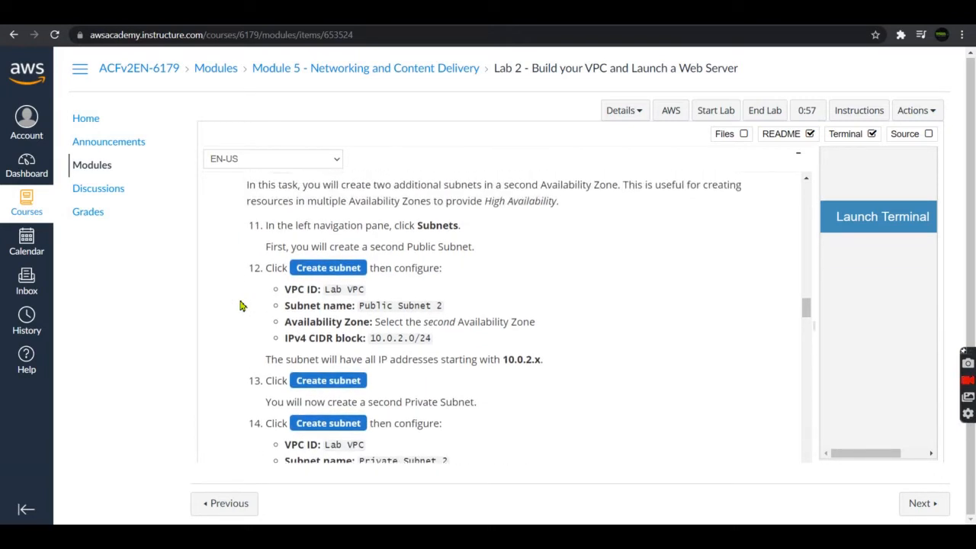
scroll(241, 306, "up", 1)
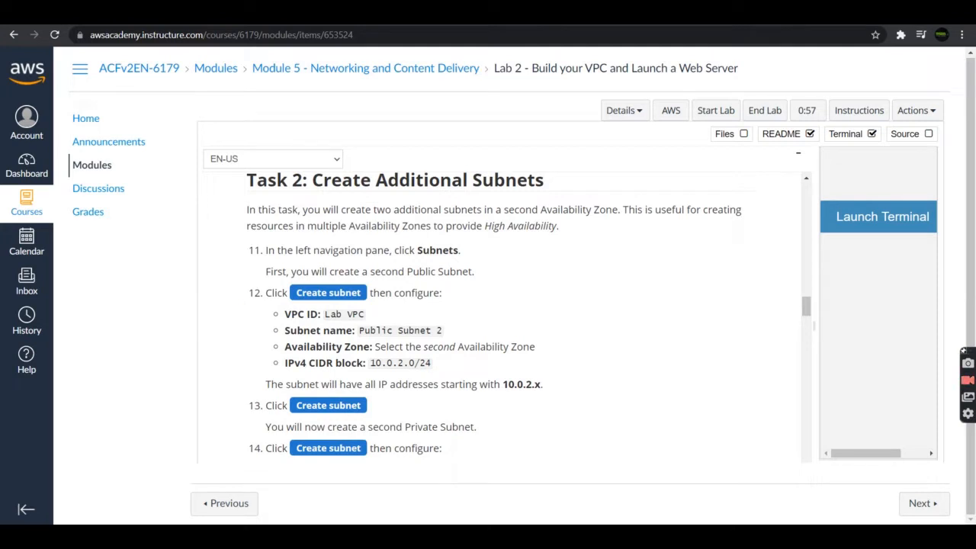
Step: Check the progress of the VPC creation in the AWS console and return to the lab instructions
left_click(366, 13)
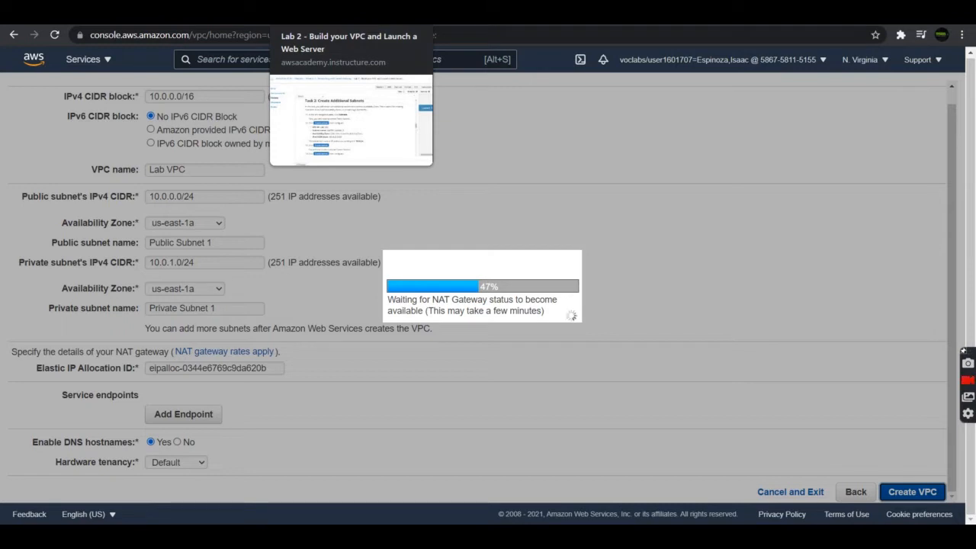
triple_click(473, 309)
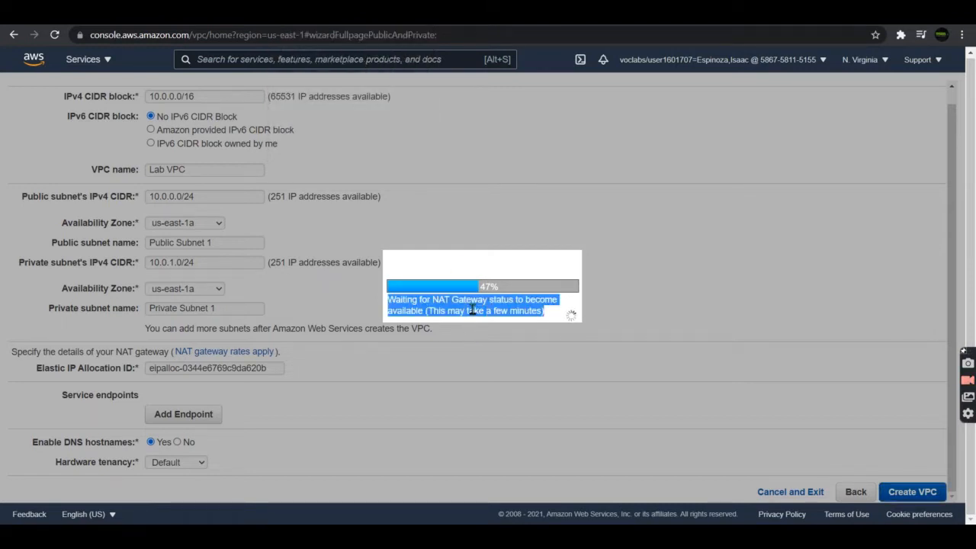
left_click(404, 15)
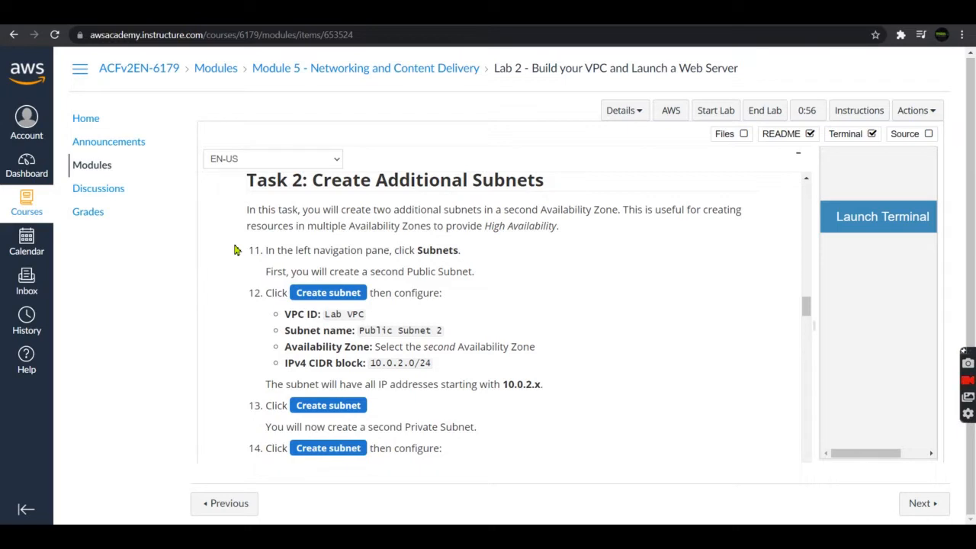
key("XF86AudioLowerVolume")
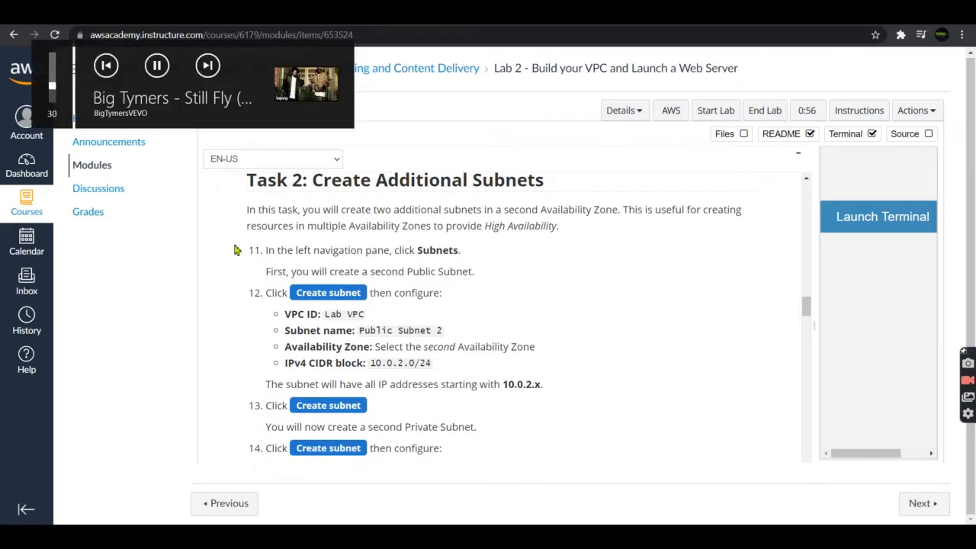
key("XF86AudioLowerVolume")
key("XF86AudioLowerVolume")
key("XF86AudioLowerVolume")
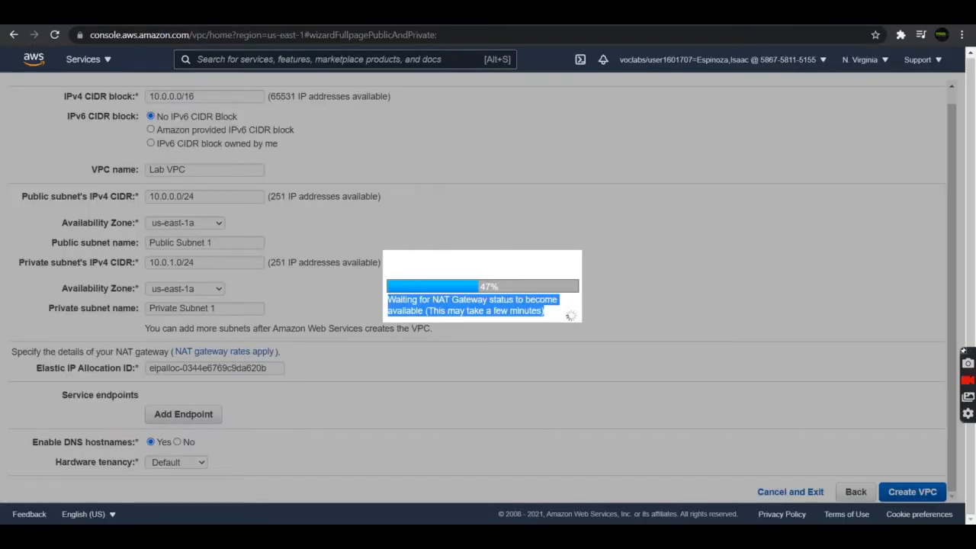
Step: Wait for the VPC creation to finish, recheck the first Task 2 instructions and acknowledge the completed creation
left_click(469, 311)
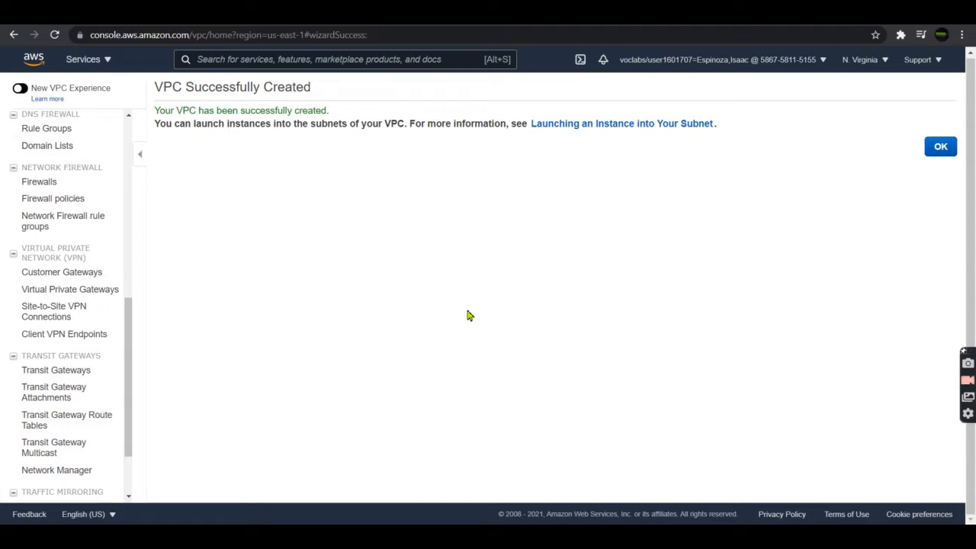
left_click(358, 14)
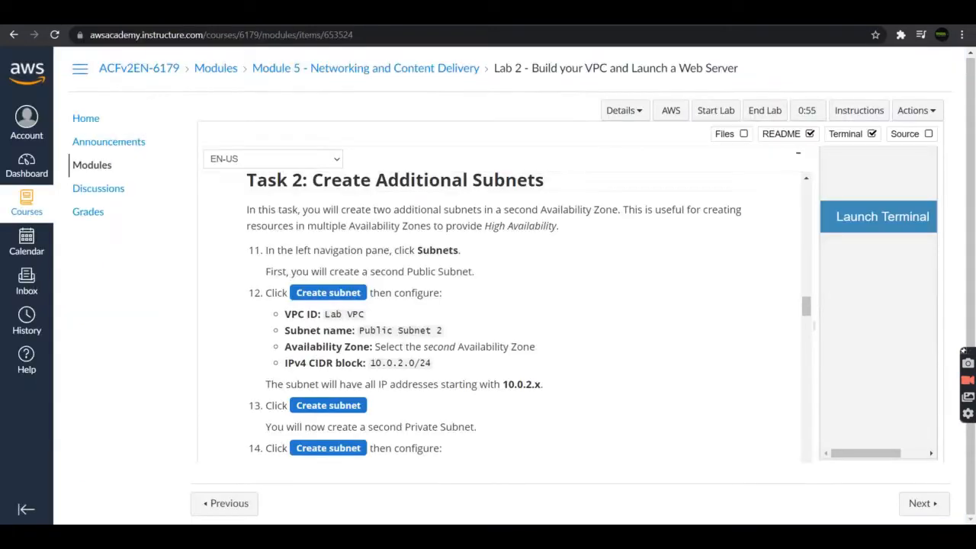
scroll(430, 313, "down", 1)
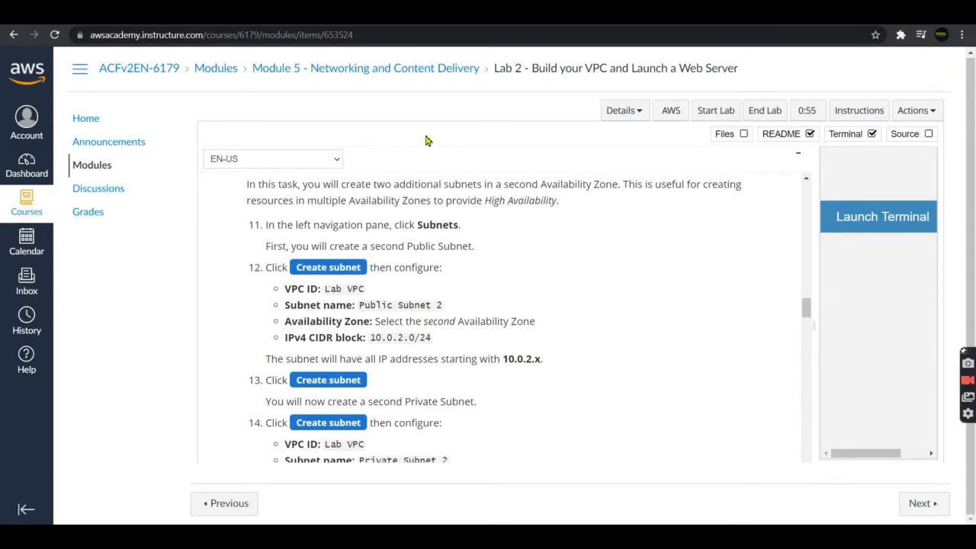
left_click(366, 13)
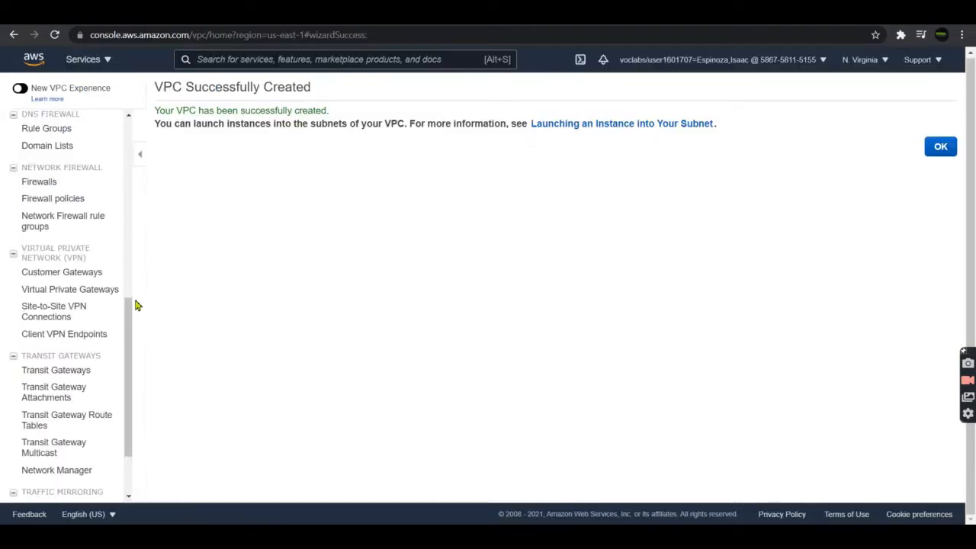
left_click_drag(129, 353, 140, 189)
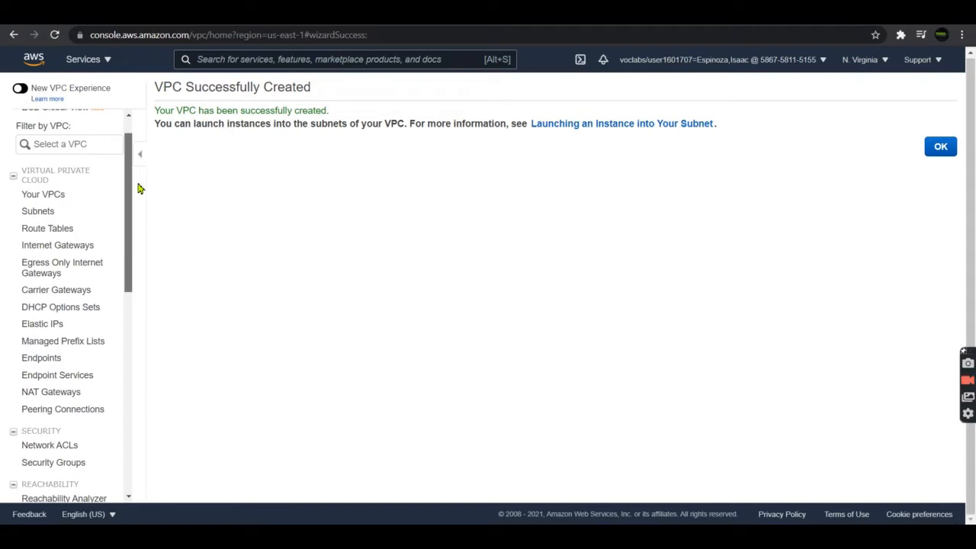
left_click_drag(139, 188, 139, 222)
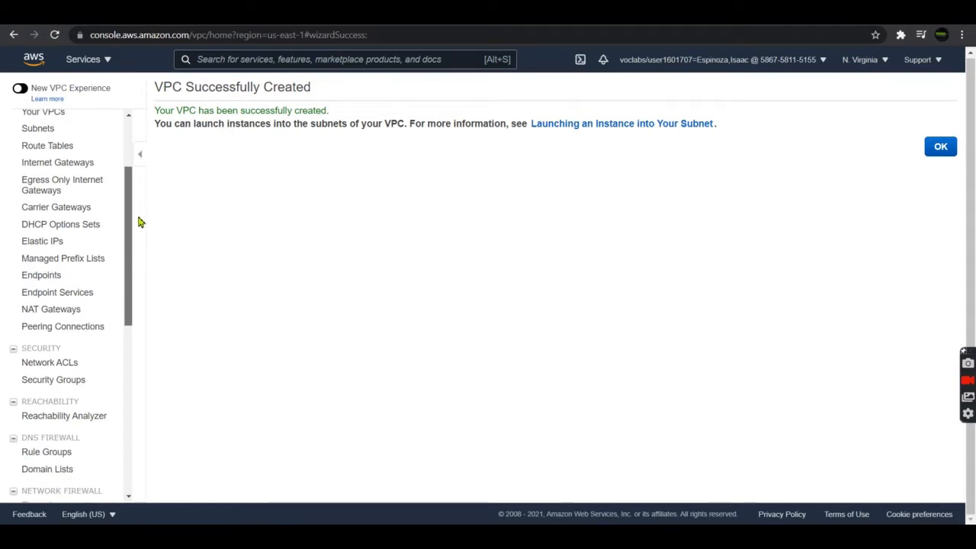
left_click(942, 147)
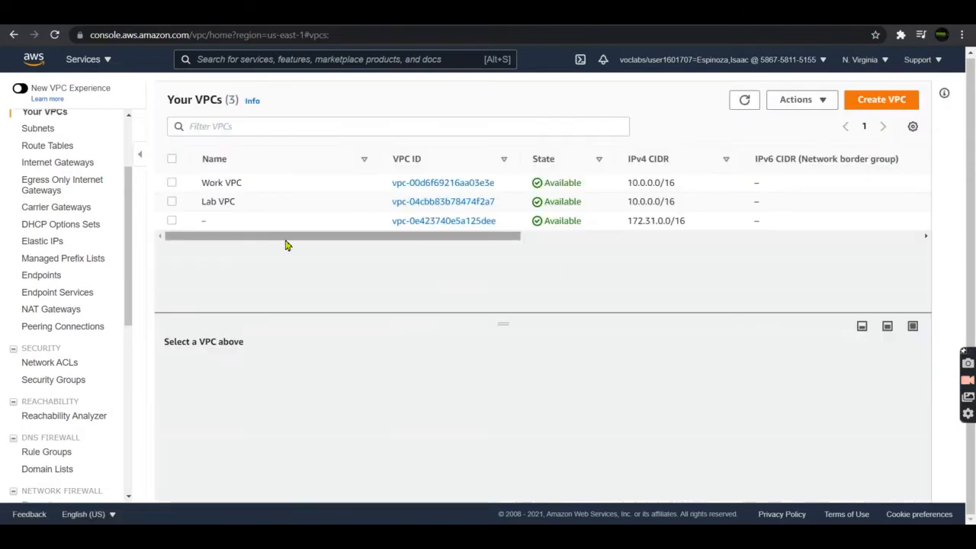
Step: Show the list of subnets in the VPC console and open the form for creating a new subnet
left_click_drag(130, 216, 104, 174)
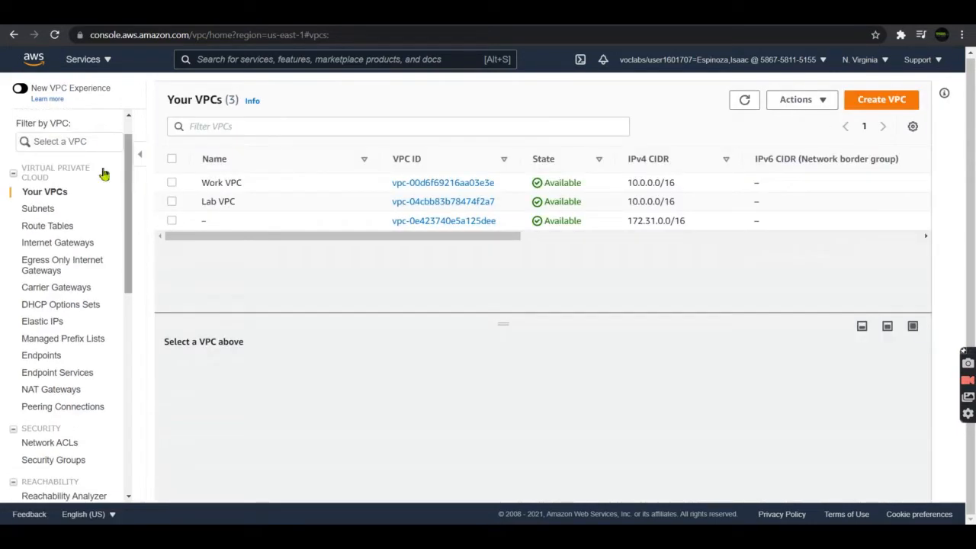
left_click(35, 209)
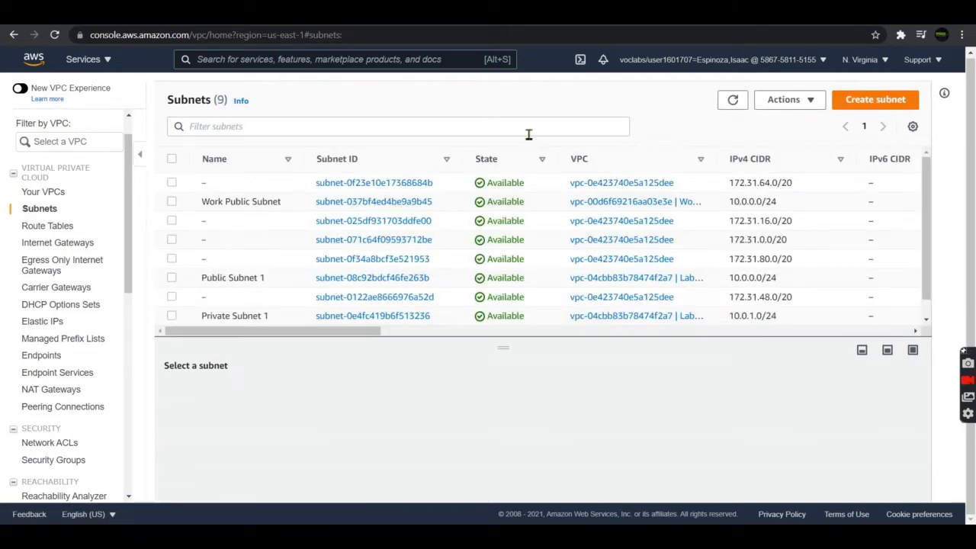
left_click(872, 104)
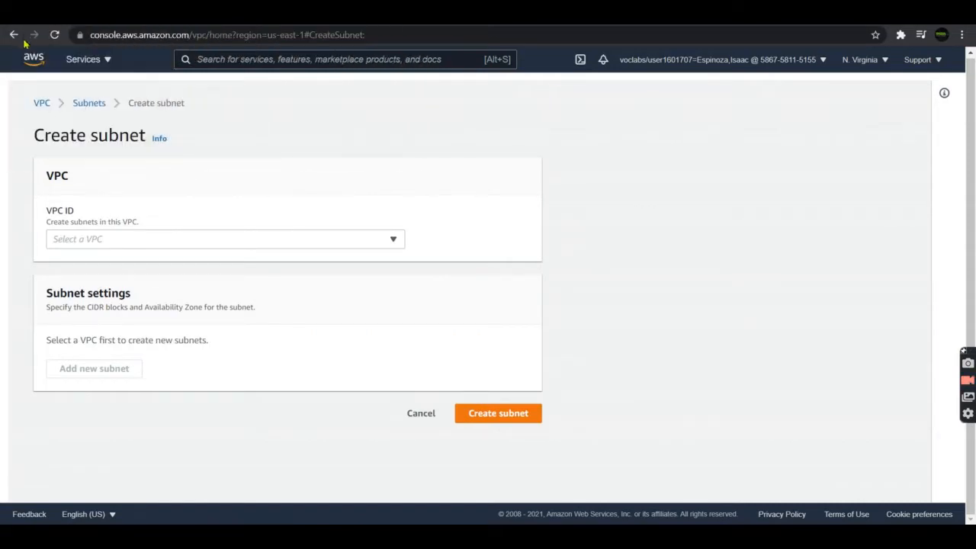
left_click(54, 14)
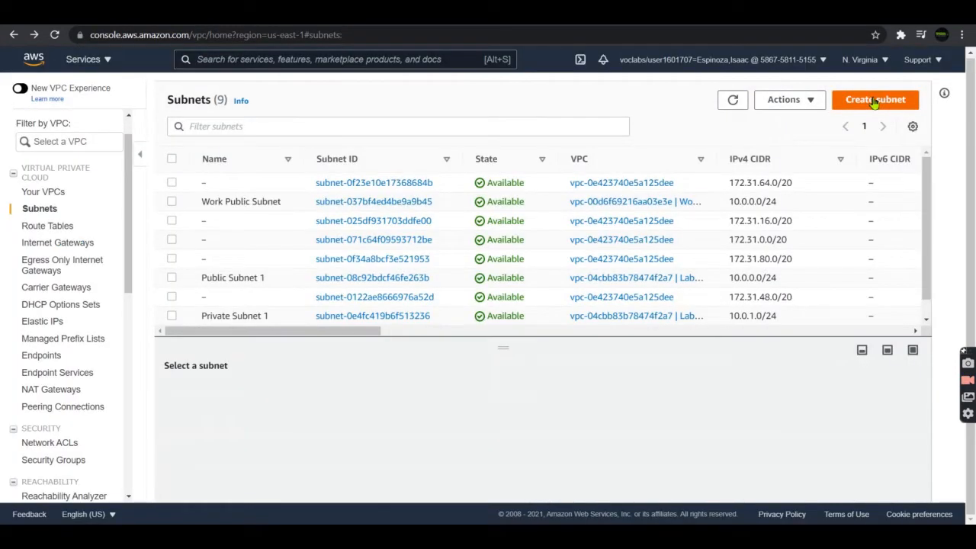
left_click(875, 99)
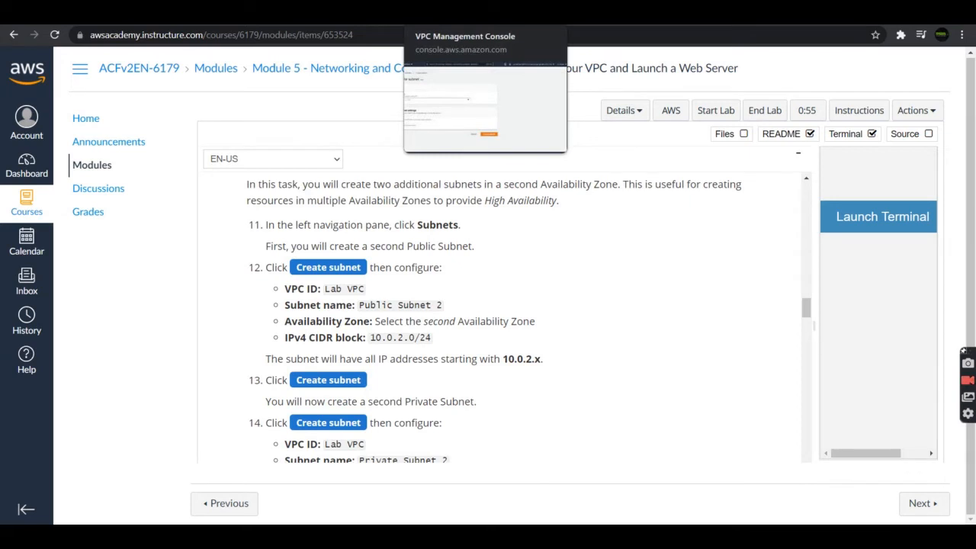
Step: Check the required VPC ID in the lab instructions and select Lab VPC as the new subnet's VPC
left_click(465, 15)
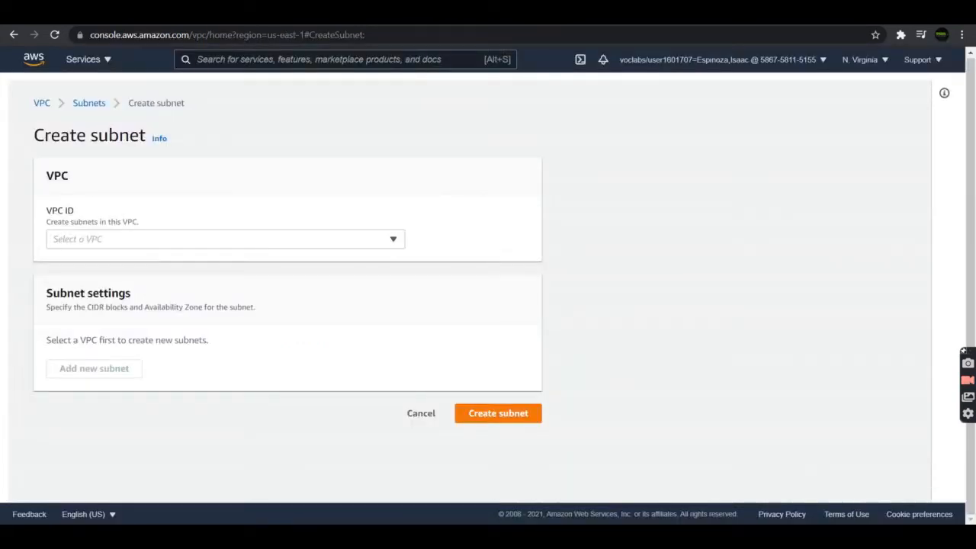
left_click(305, 15)
left_click(465, 16)
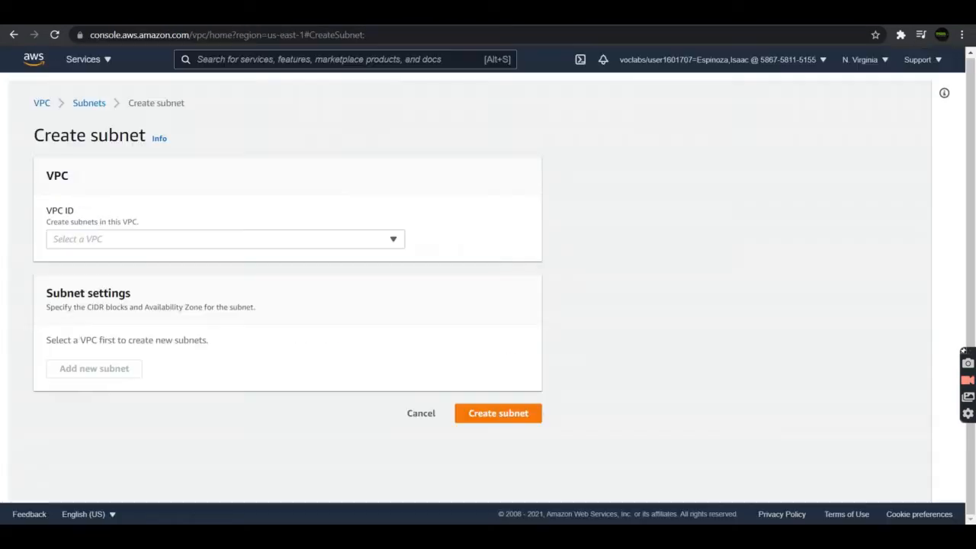
left_click(252, 238)
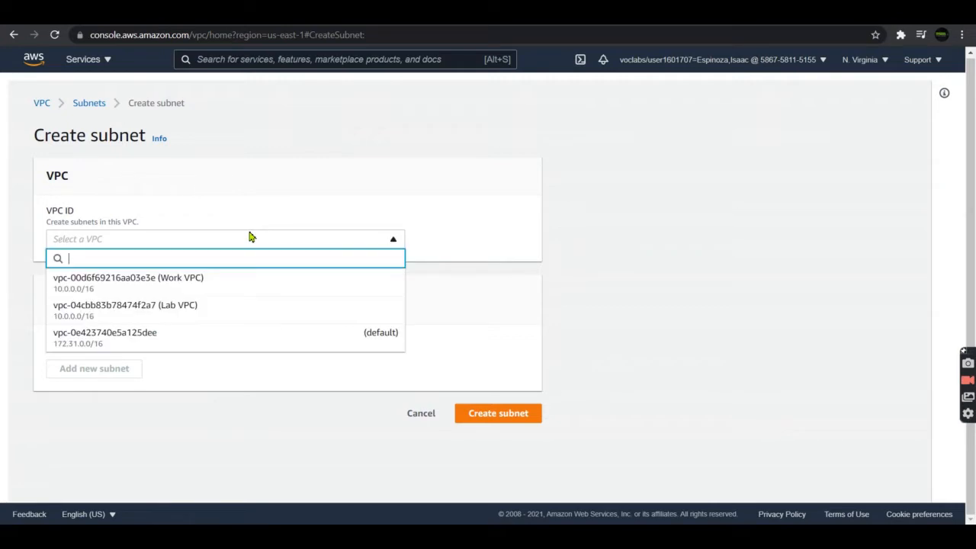
left_click(227, 305)
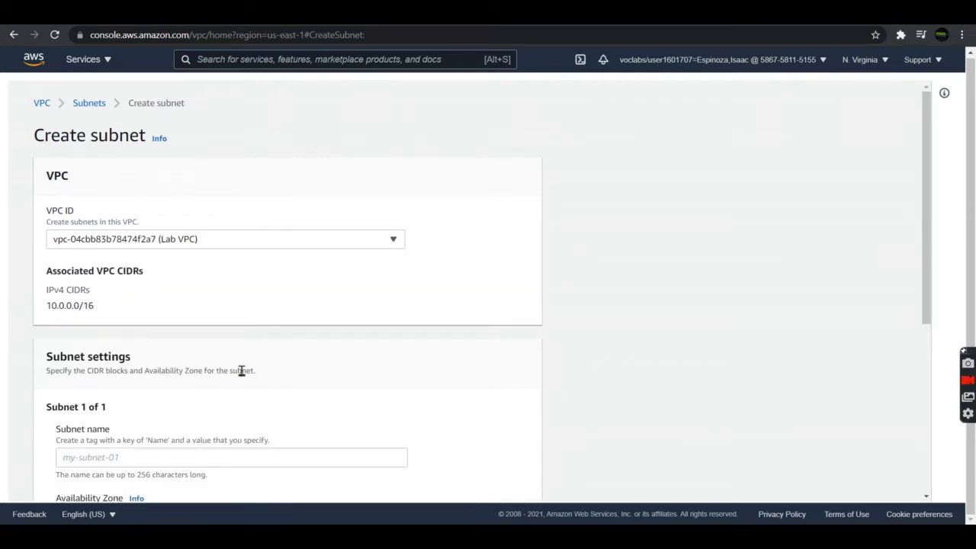
scroll(238, 376, "down", 2)
scroll(241, 373, "down", 2)
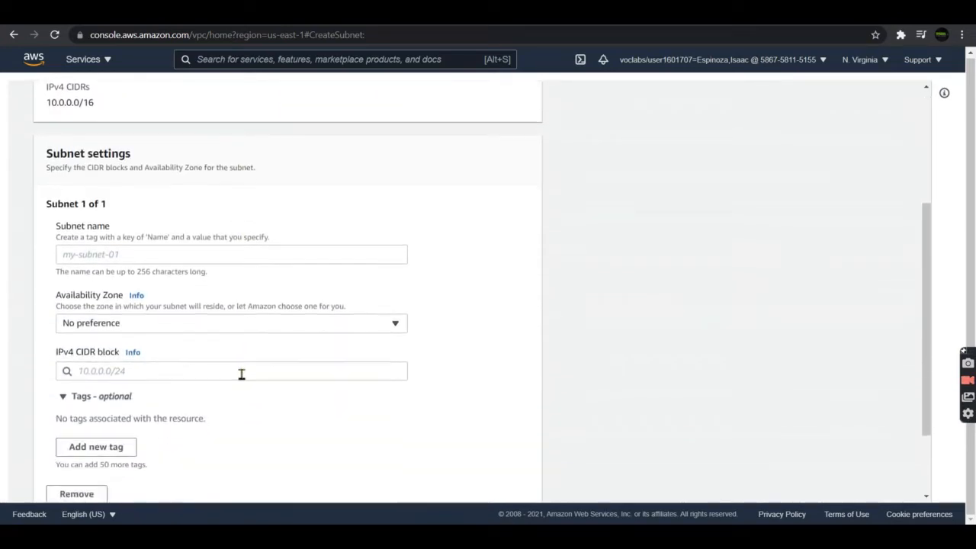
Step: Copy the subnet name Public Subnet 2 from the lab instructions into the new subnet and set its Availability Zone to us-east-1b
left_click(305, 16)
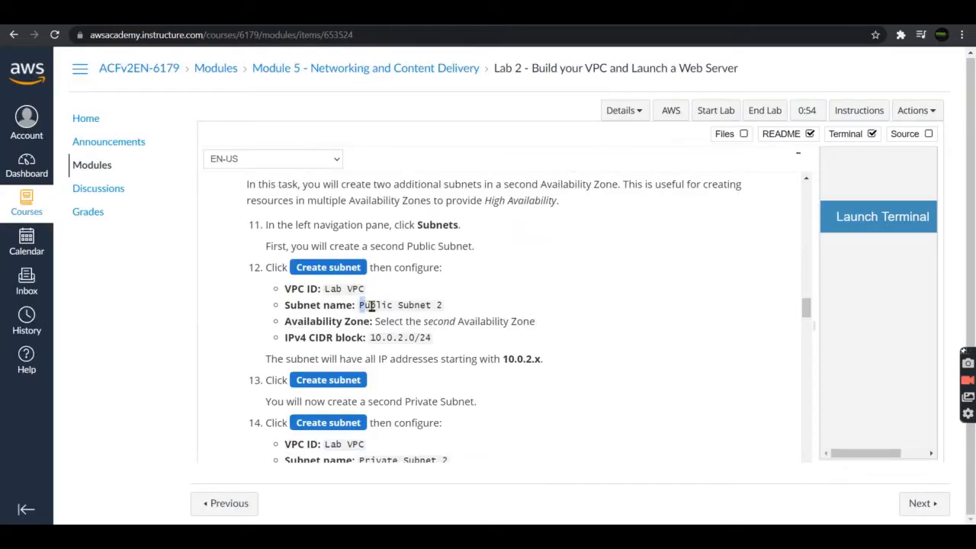
left_click_drag(360, 305, 447, 311)
key("ctrl+c")
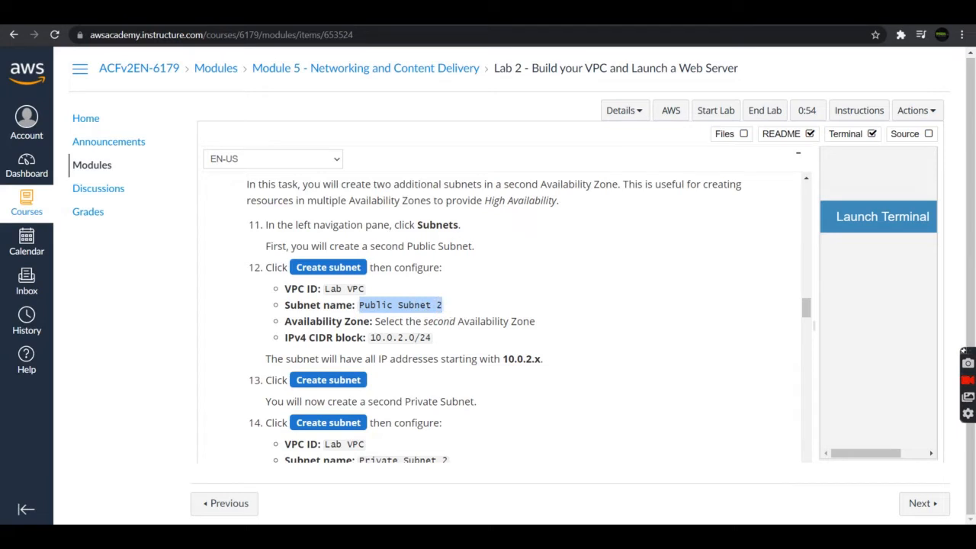
left_click(252, 15)
left_click(193, 208)
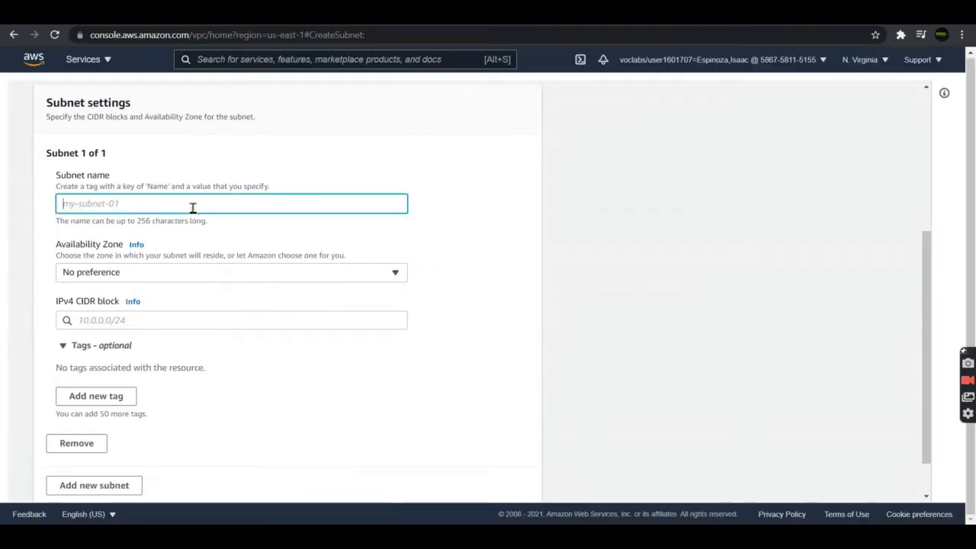
key("ctrl+v")
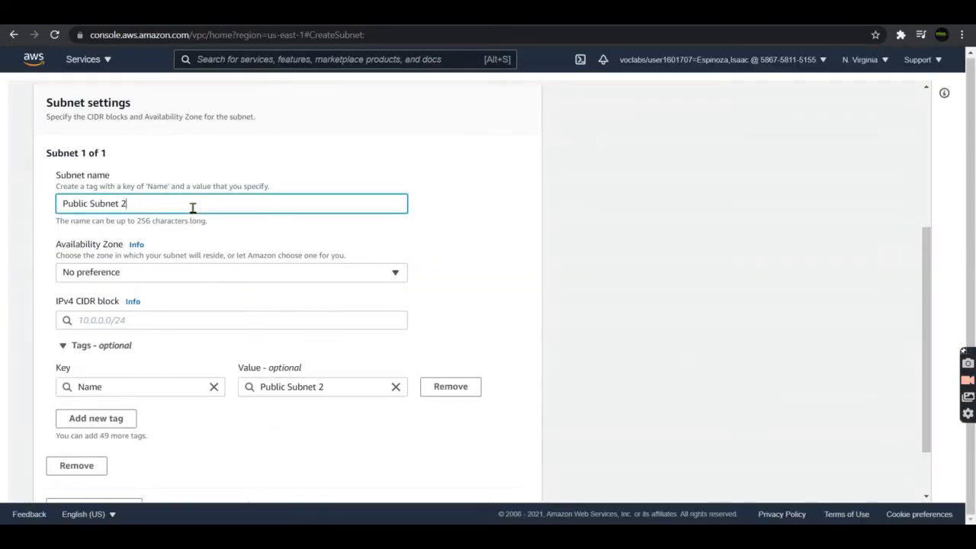
left_click(229, 273)
left_click(233, 356)
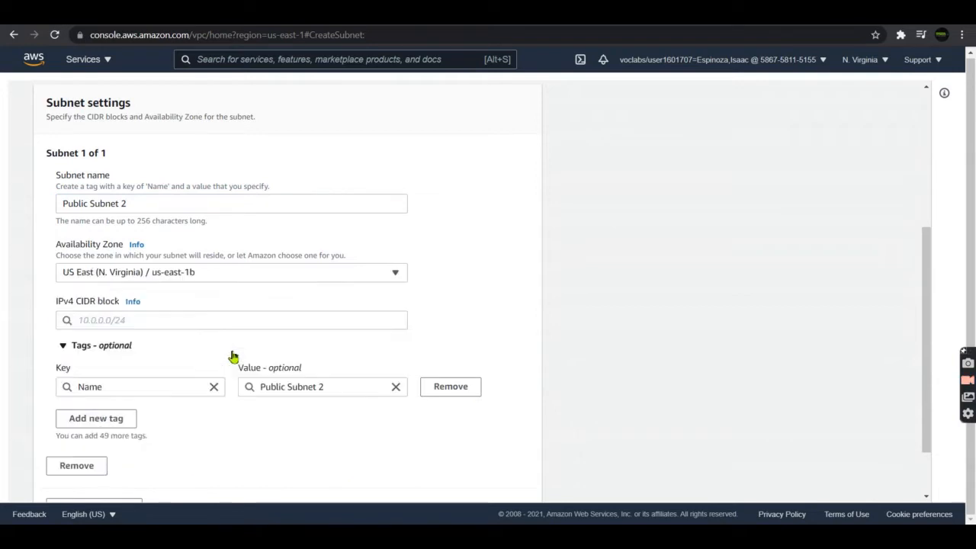
Step: Copy the IPv4 CIDR block 10.0.2.0/24 from the lab instructions and assign it to Public Subnet 2
key("ctrl+Tab")
left_click(407, 321)
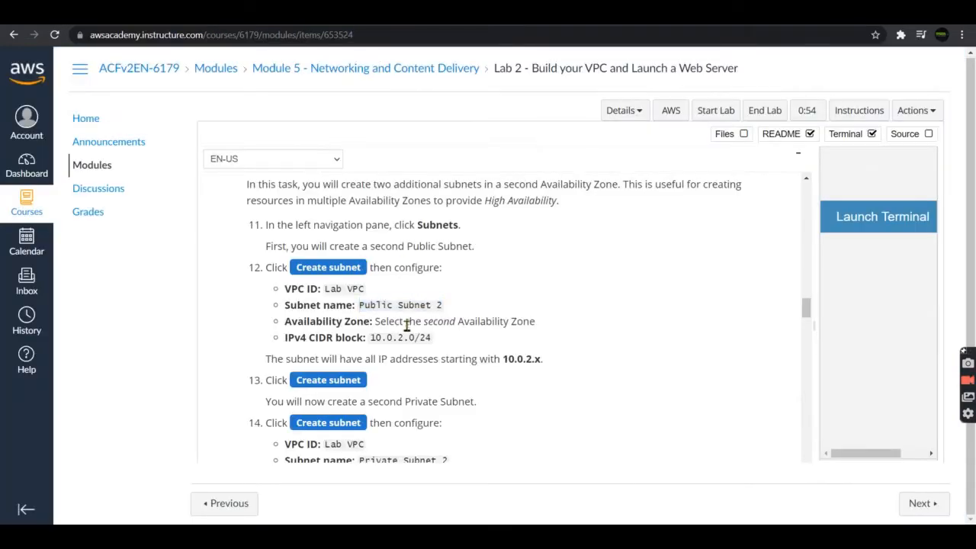
scroll(395, 338, "down", 2)
scroll(395, 341, "down", 1)
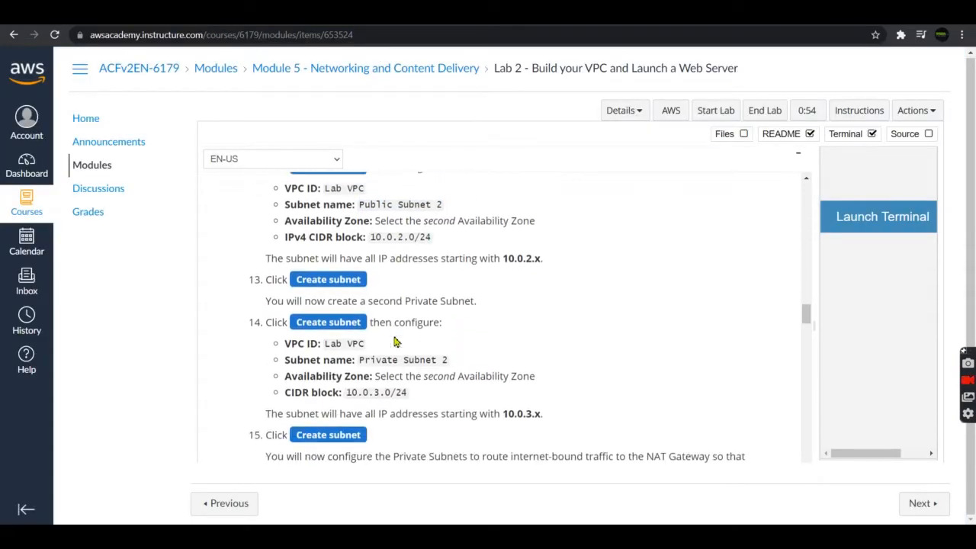
left_click_drag(372, 238, 440, 247)
key("ctrl+c")
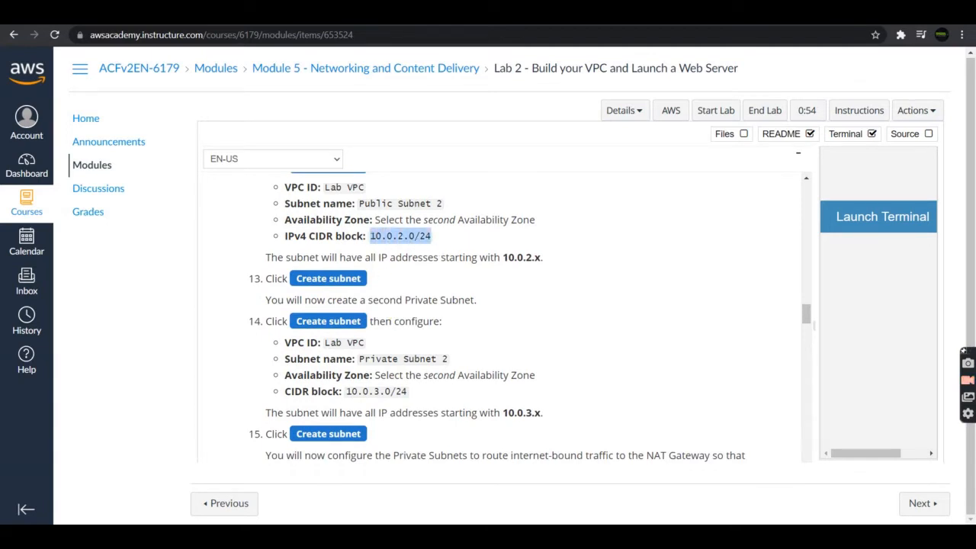
key("ctrl+Tab")
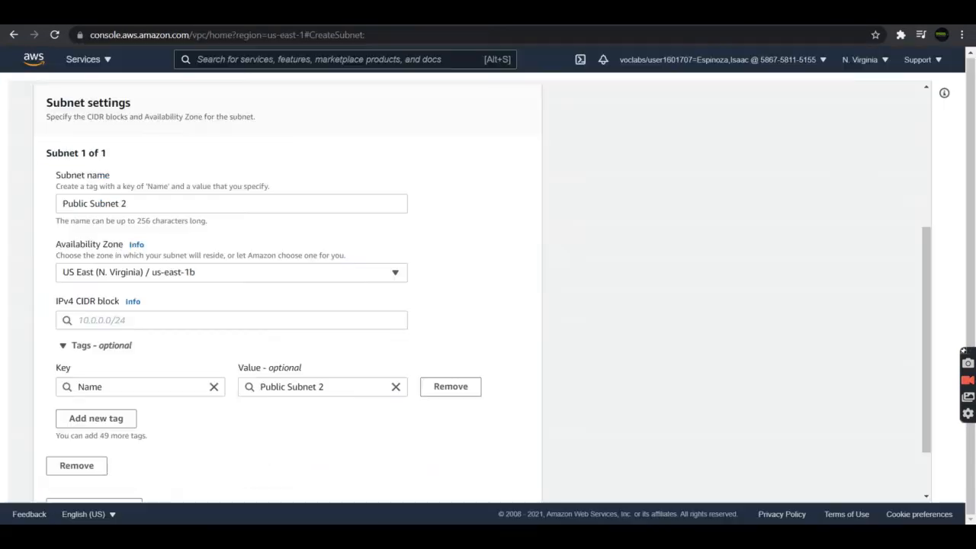
left_click(334, 322)
key("ctrl+v")
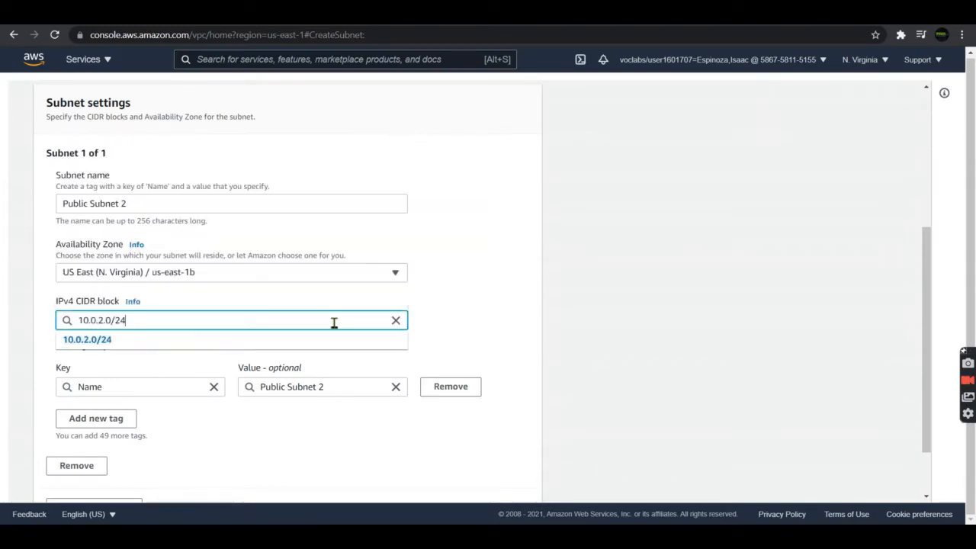
left_click(325, 348)
left_click(465, 341)
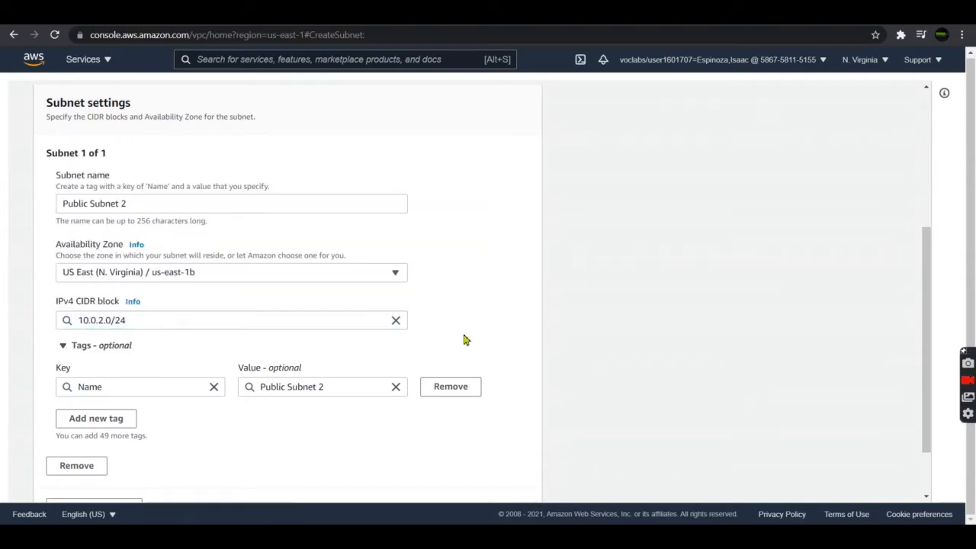
Step: Compare the Public Subnet 2 settings with the lab instructions and create the subnet
key("ctrl+shift+Tab")
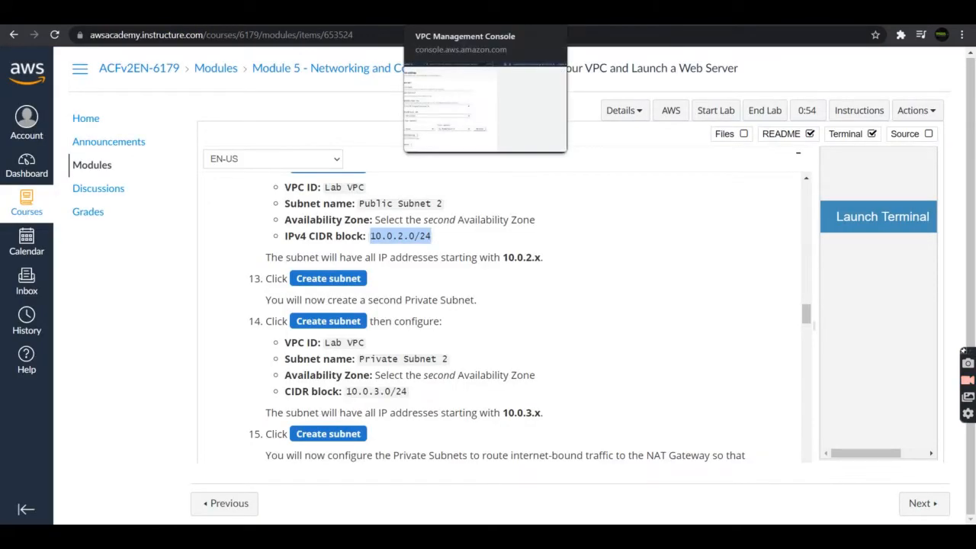
key("ctrl+Tab")
scroll(450, 244, "down", 2)
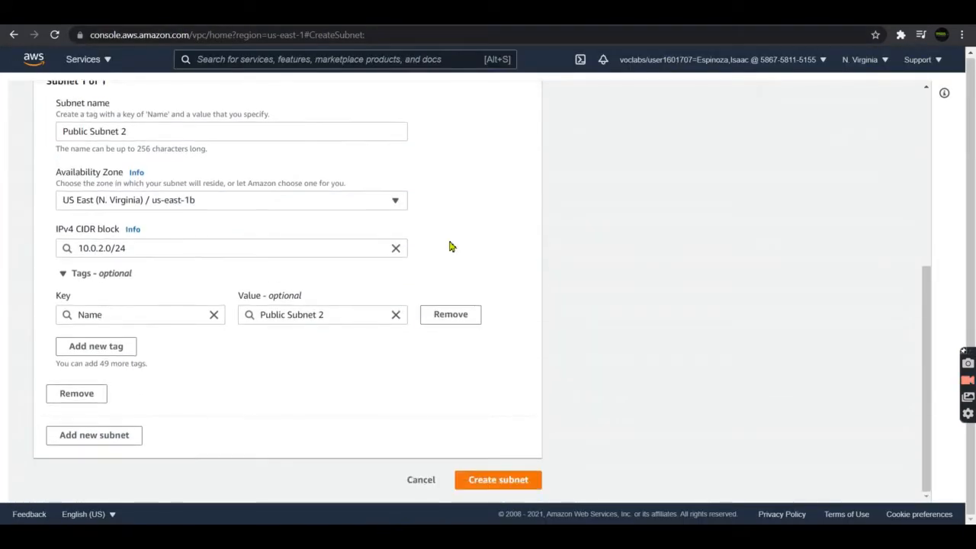
key("ctrl+shift+Tab")
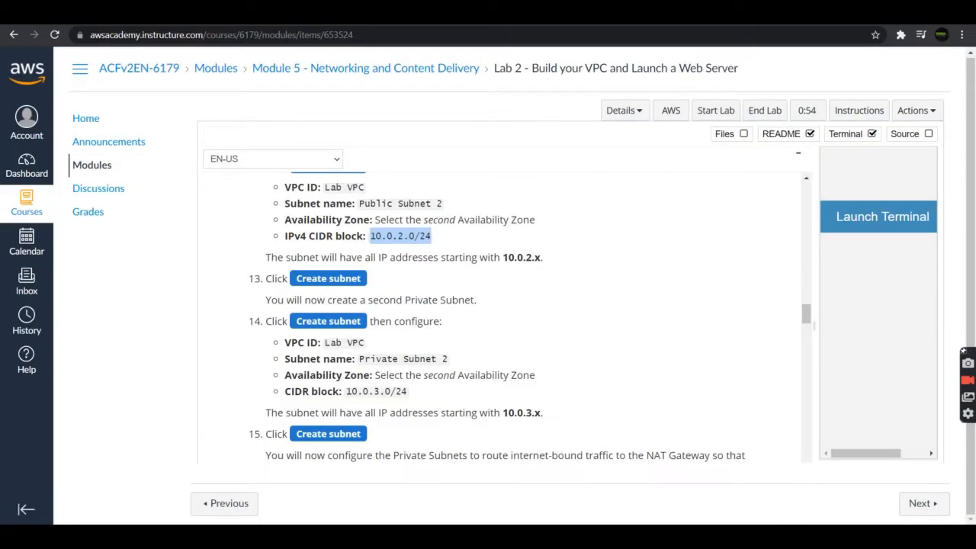
key("ctrl+Tab")
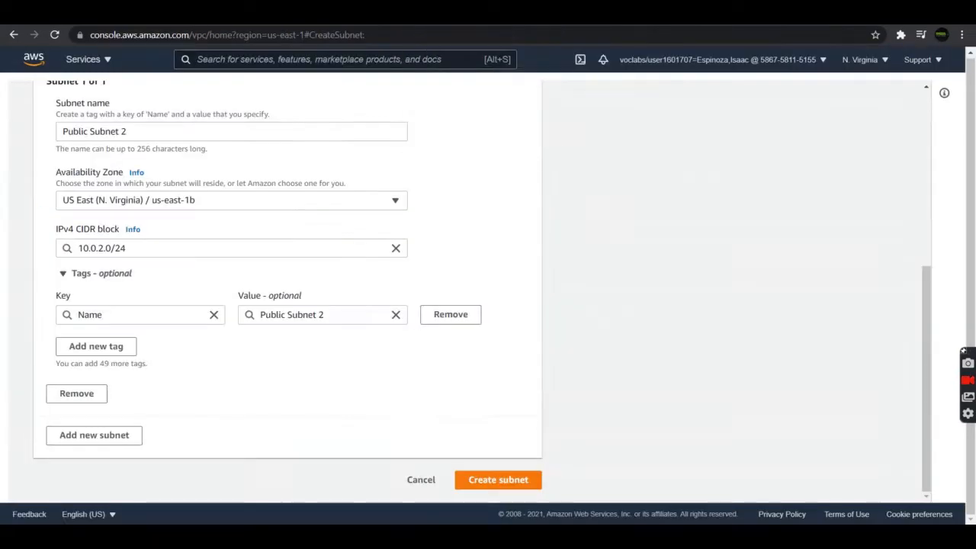
left_click(515, 478)
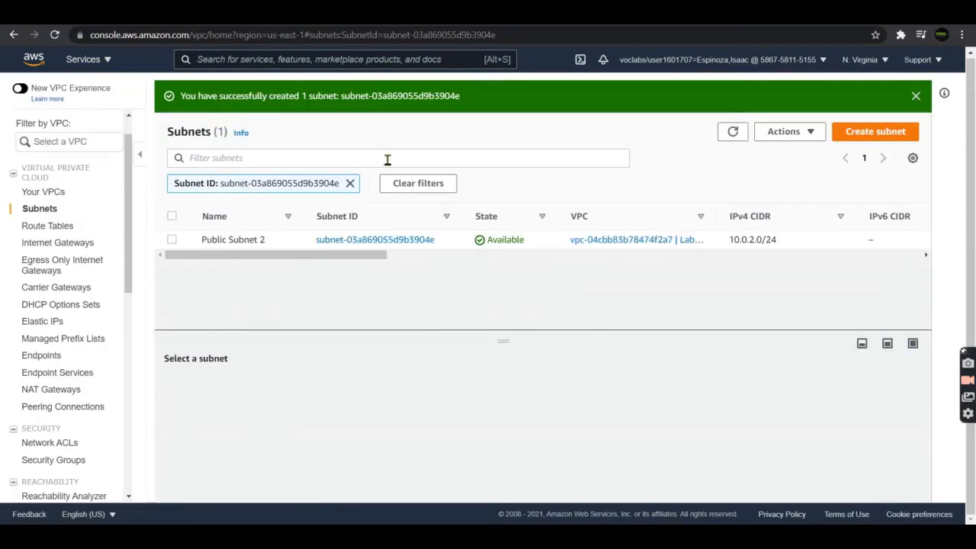
Step: Begin creating another subnet and select Lab VPC as its VPC
left_click(875, 133)
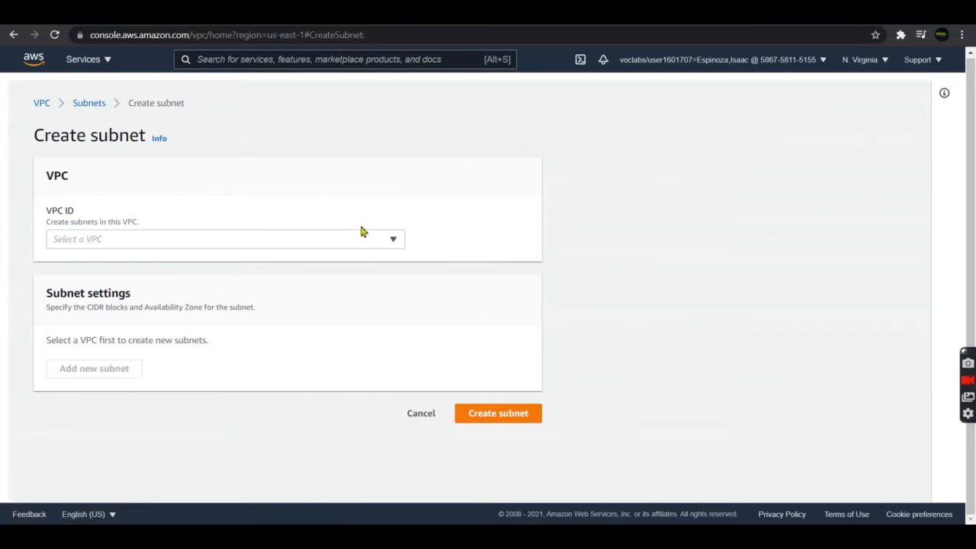
left_click(349, 240)
left_click(336, 305)
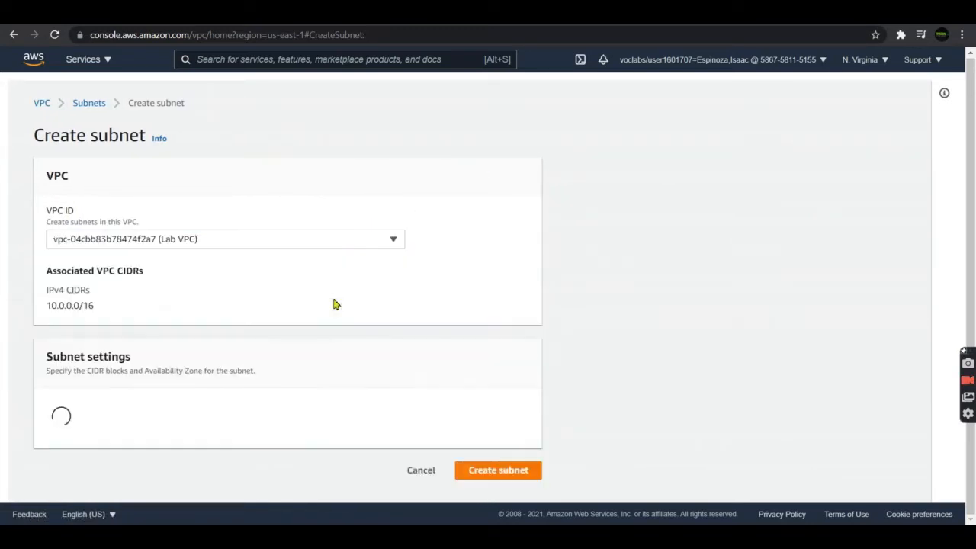
Step: Copy the name Private Subnet 2 from the lab instructions into the new subnet and set its Availability Zone to us-east-1b
key("alt+Tab")
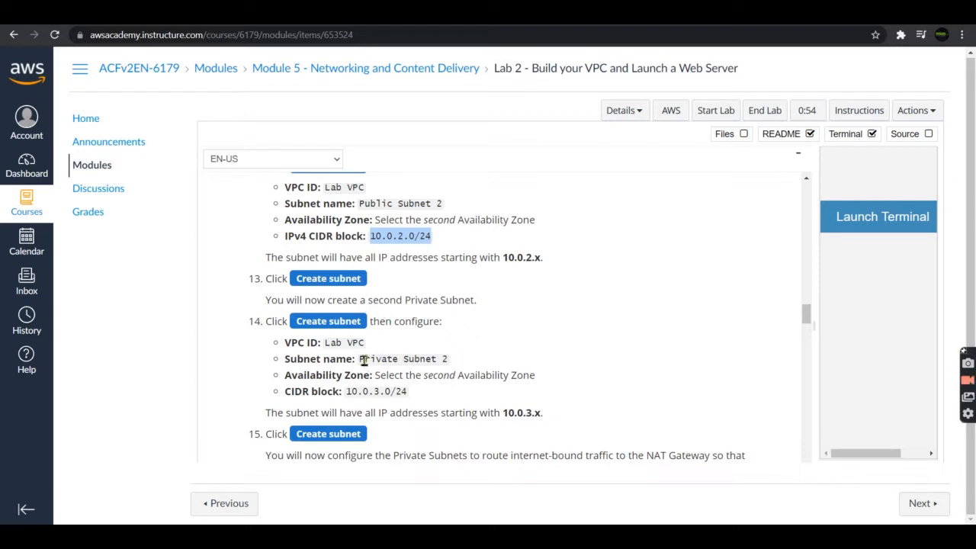
left_click_drag(361, 359, 456, 358)
key("ctrl+c")
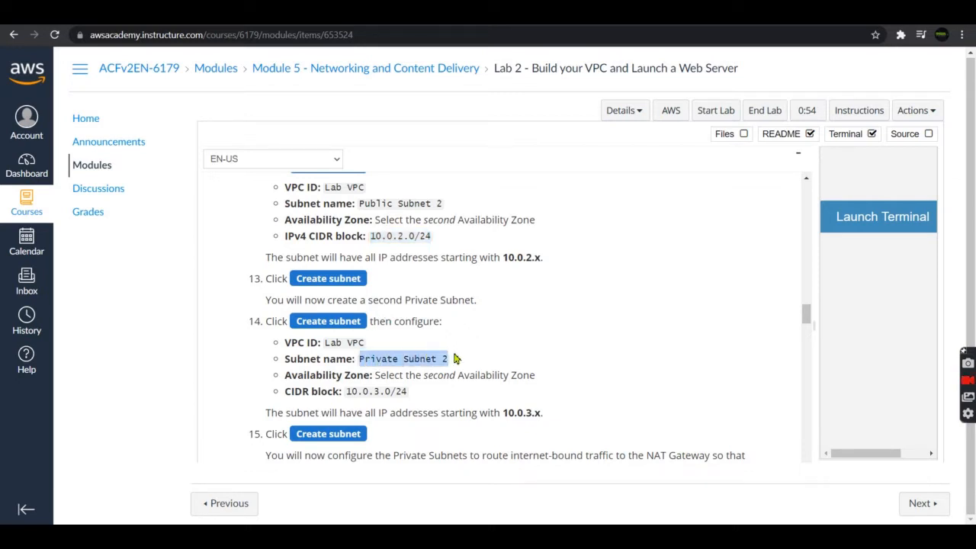
key("ctrl+Tab")
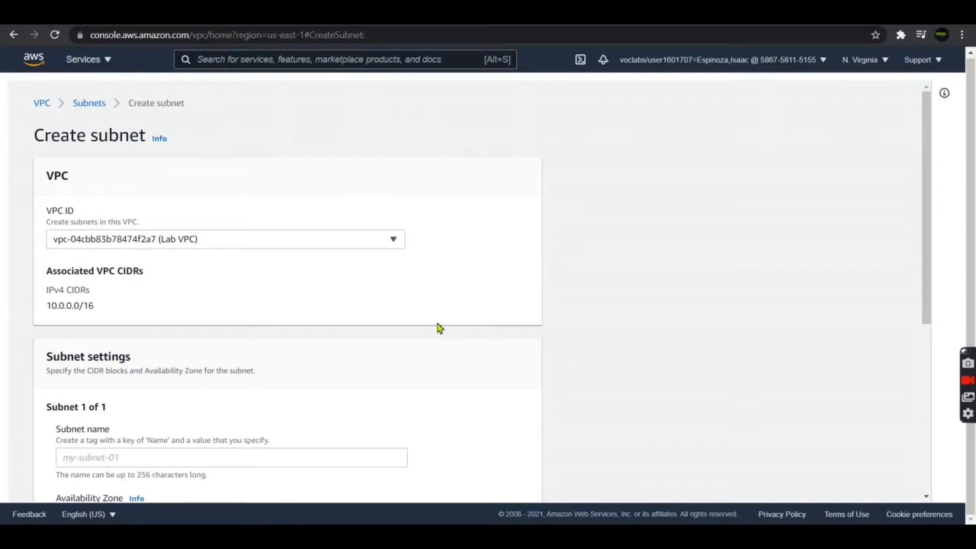
scroll(440, 328, "down", 1)
scroll(440, 328, "down", 2)
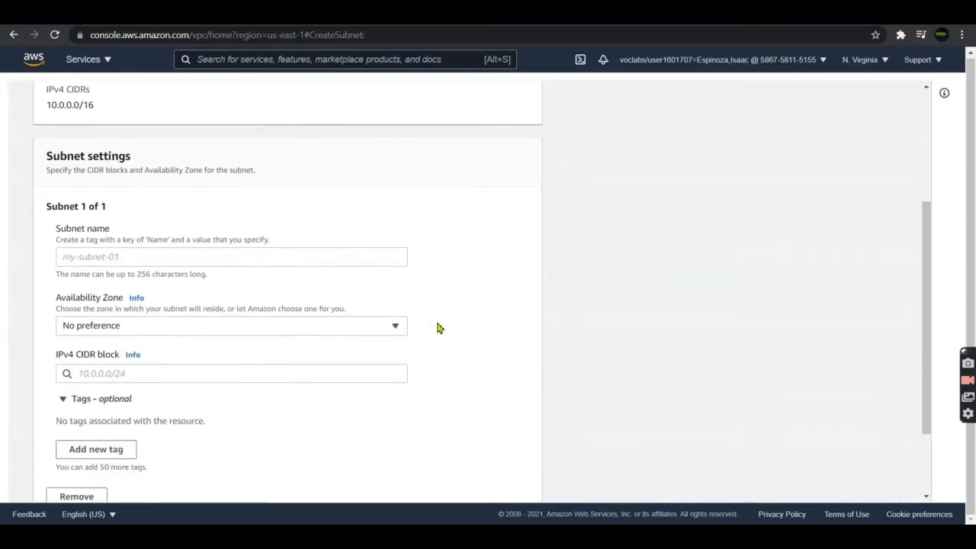
left_click(303, 233)
key("ctrl+v")
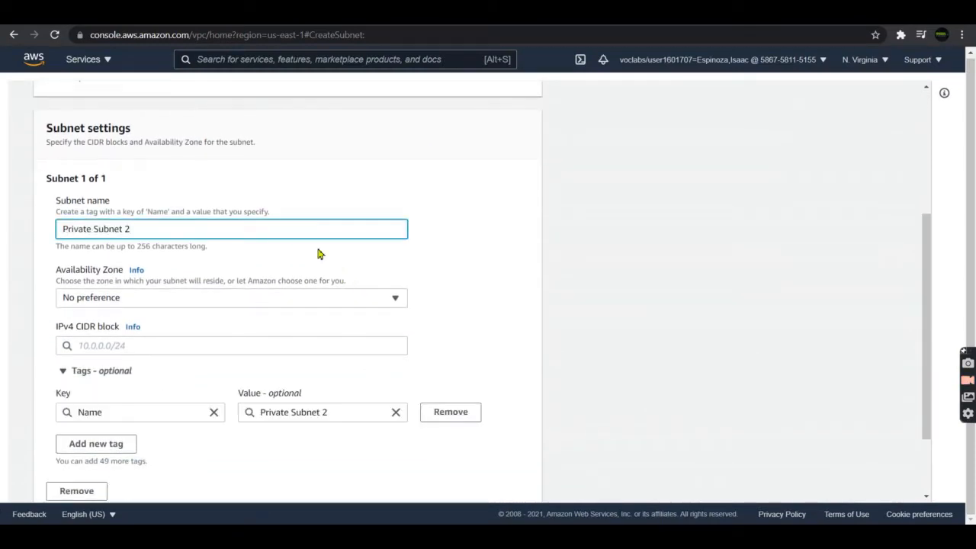
left_click(340, 305)
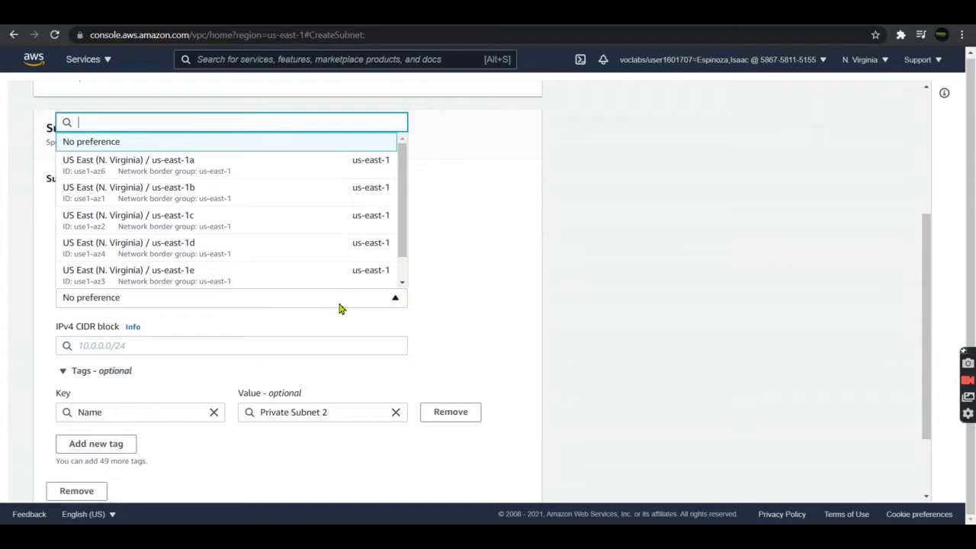
left_click(280, 197)
Step: Copy the CIDR block 10.0.3.0/24 from the lab instructions and assign it to Private Subnet 2
key("ctrl+shift+Tab")
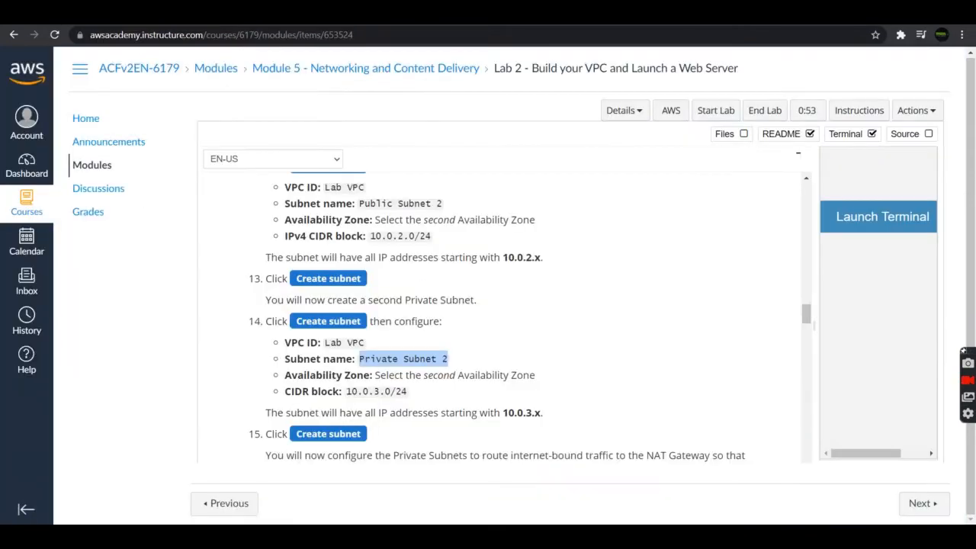
left_click(353, 394)
left_click_drag(352, 394, 418, 396)
key("ctrl+c")
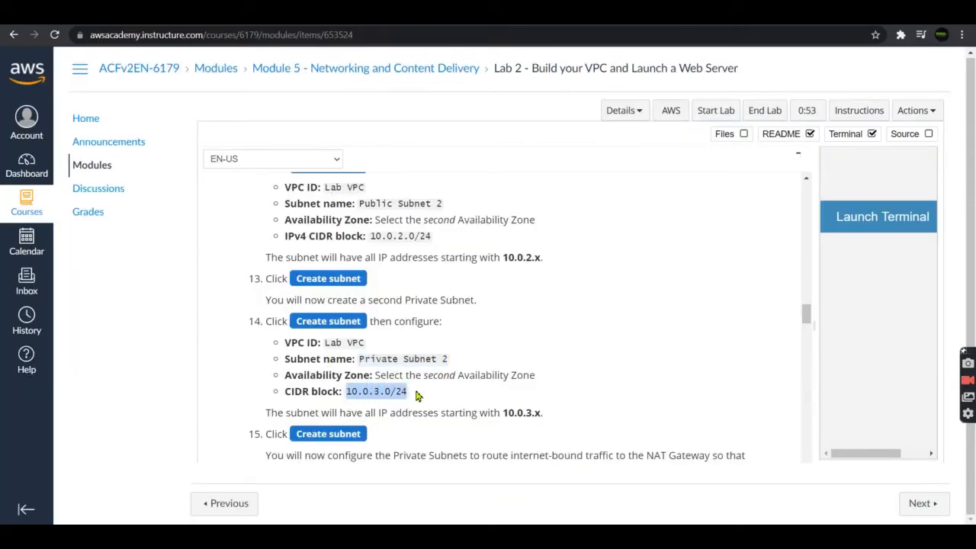
key("ctrl+Tab")
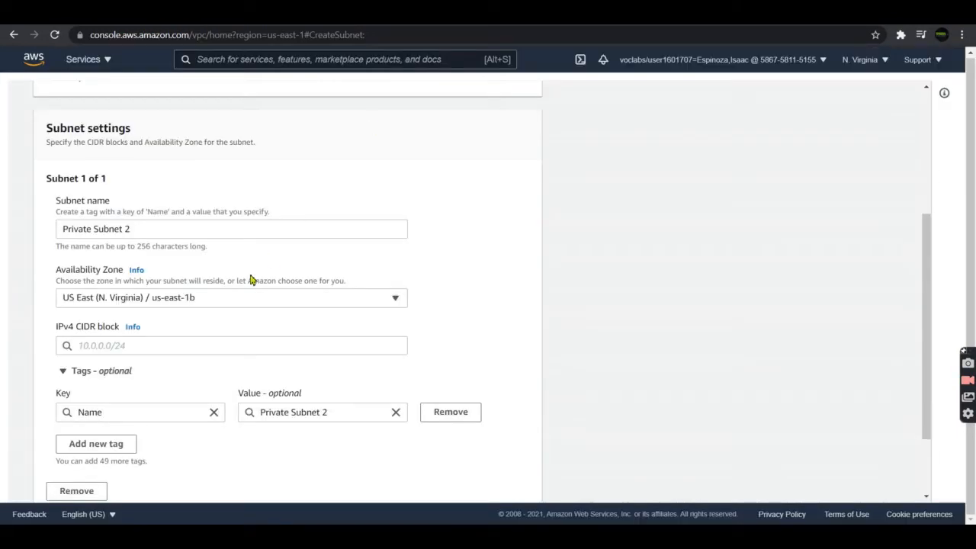
left_click(236, 346)
key("ctrl+v")
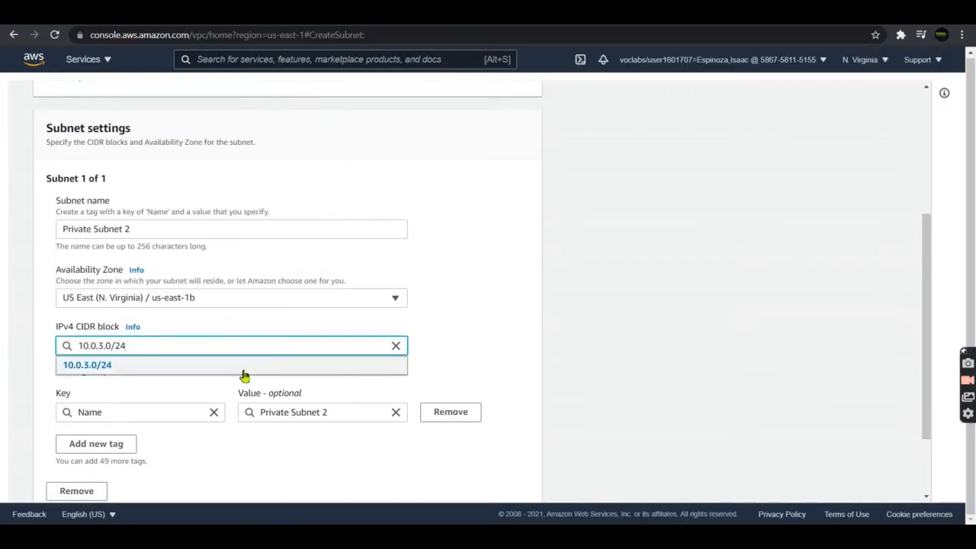
left_click(242, 371)
left_click(596, 337)
Step: Compare the Private Subnet 2 settings with the lab instructions and create the subnet
scroll(597, 337, "down", 2)
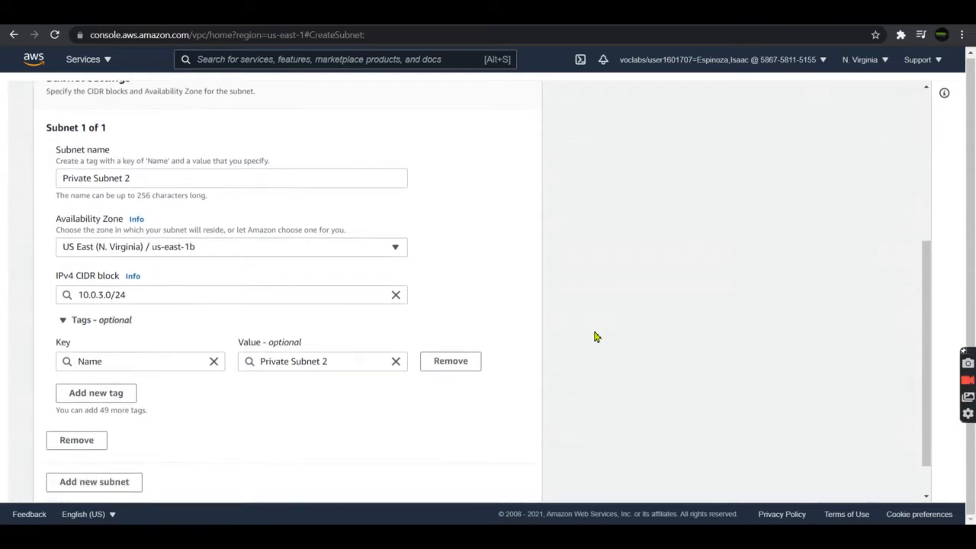
key("ctrl+Tab")
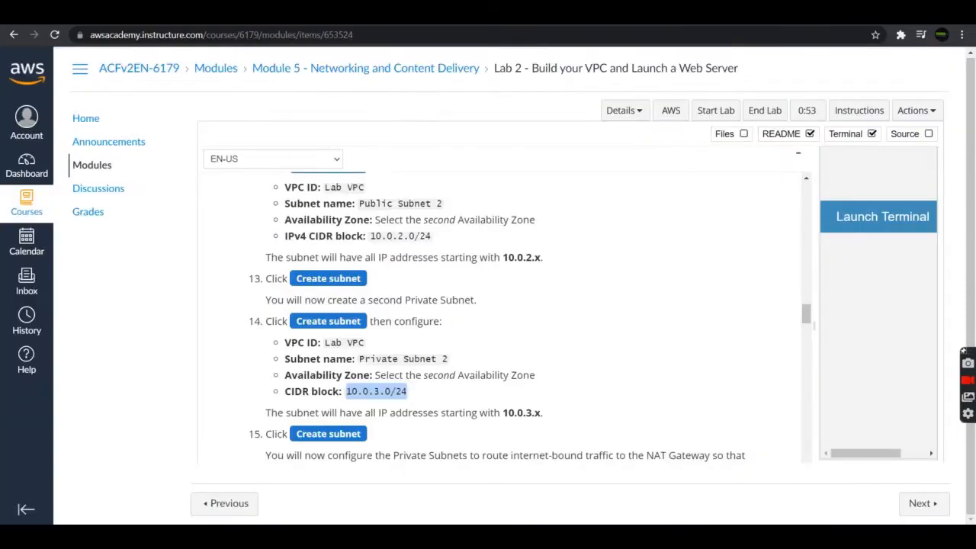
left_click(466, 14)
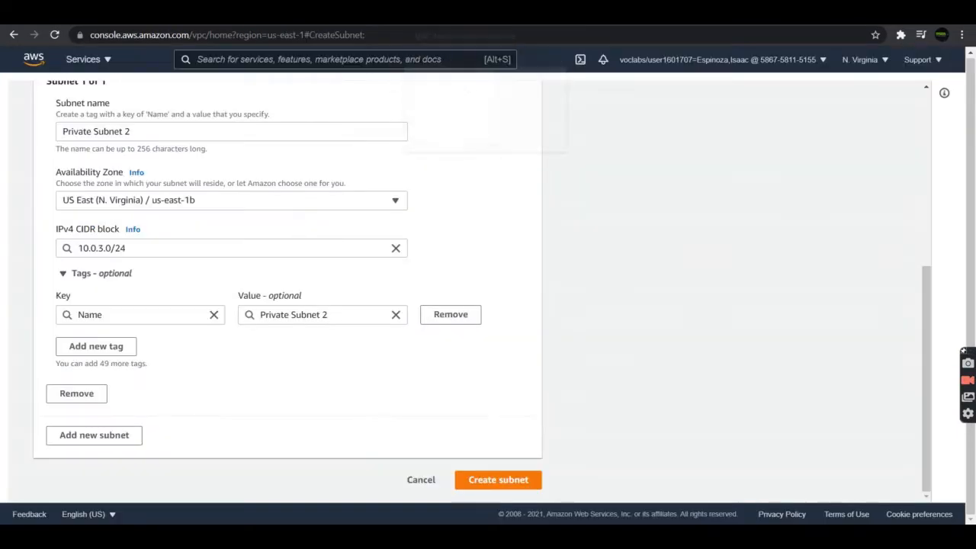
left_click(517, 493)
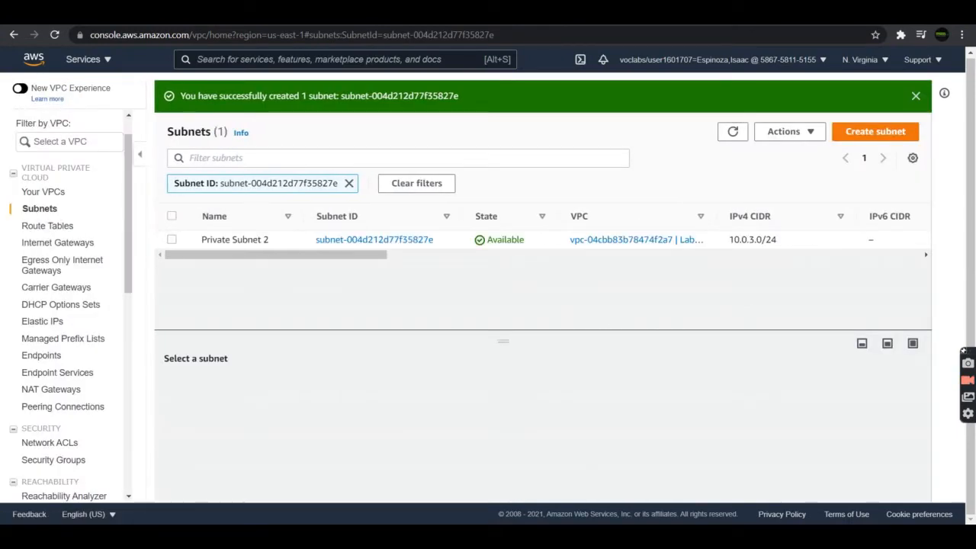
Step: Read the lab instructions on configuring the route table for the private subnets and return to the VPC console
left_click(297, 14)
scroll(480, 347, "down", 4)
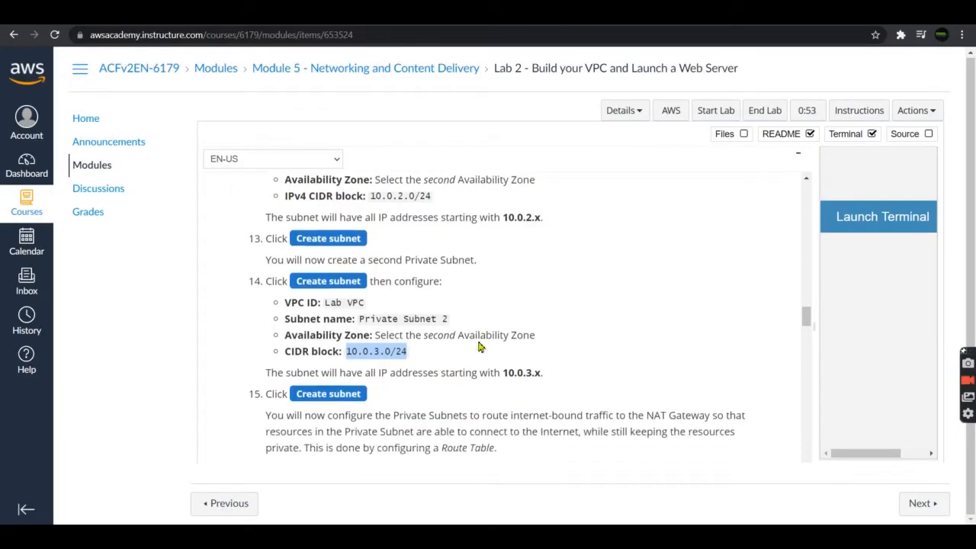
scroll(481, 343, "down", 2)
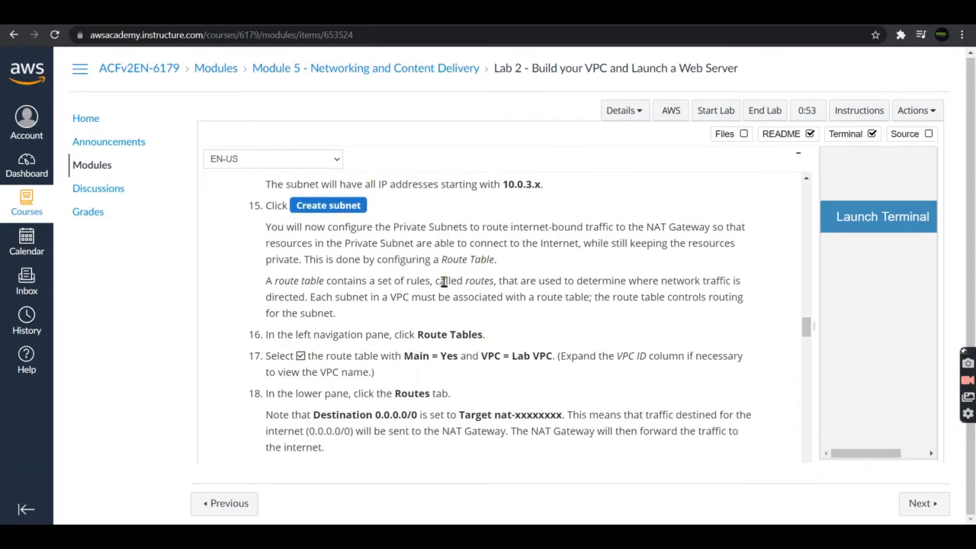
key("alt+Tab")
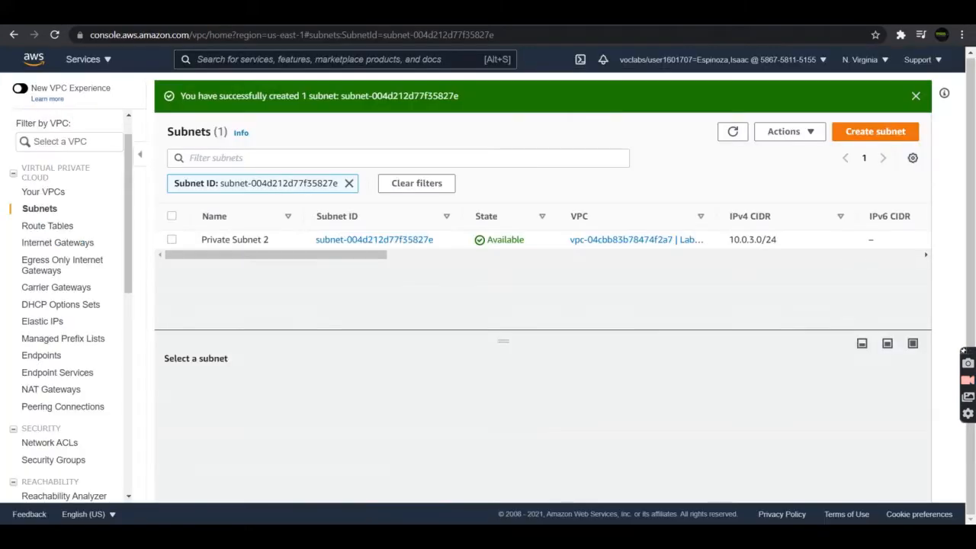
Step: Read the lab instructions on selecting the private route table and open the list of route tables in the VPC console
left_click(846, 131)
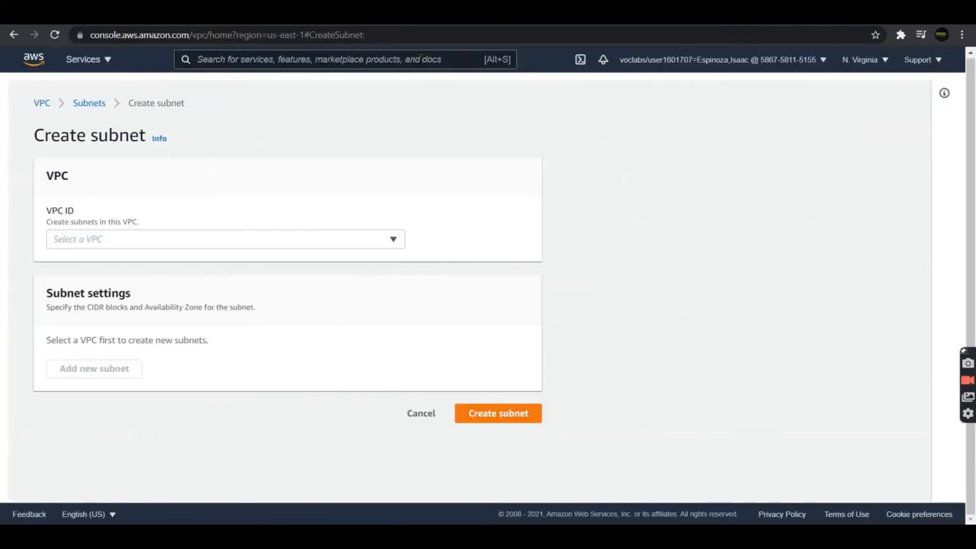
key("alt+Tab")
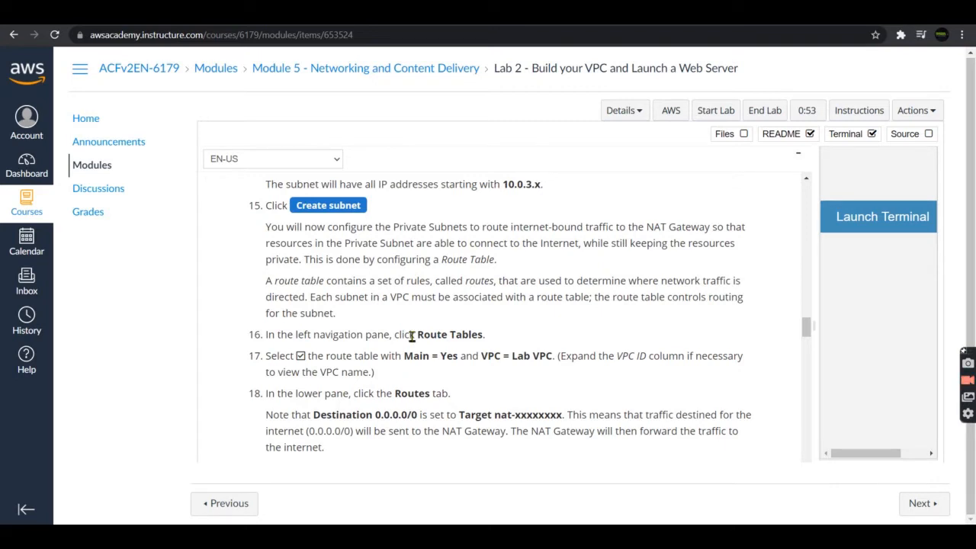
scroll(412, 337, "down", 3)
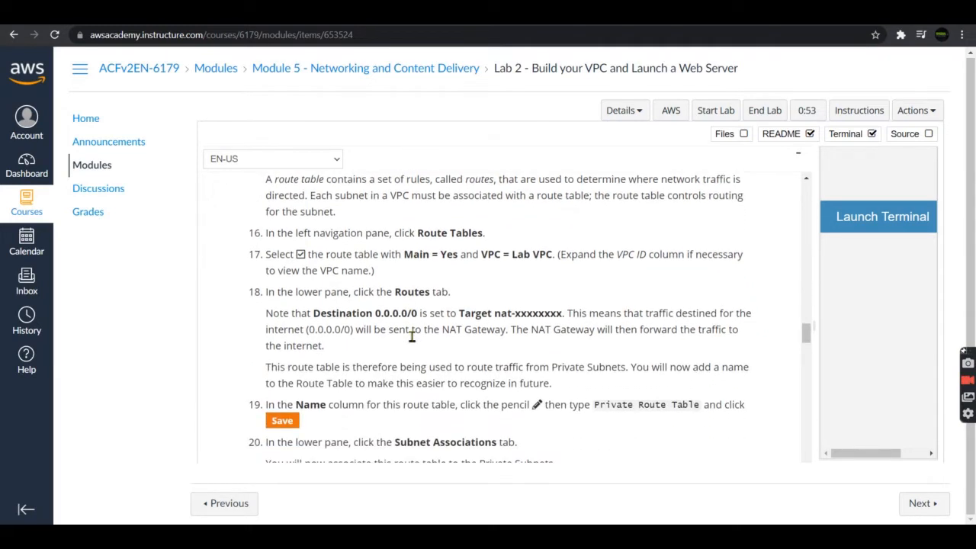
scroll(412, 338, "down", 1)
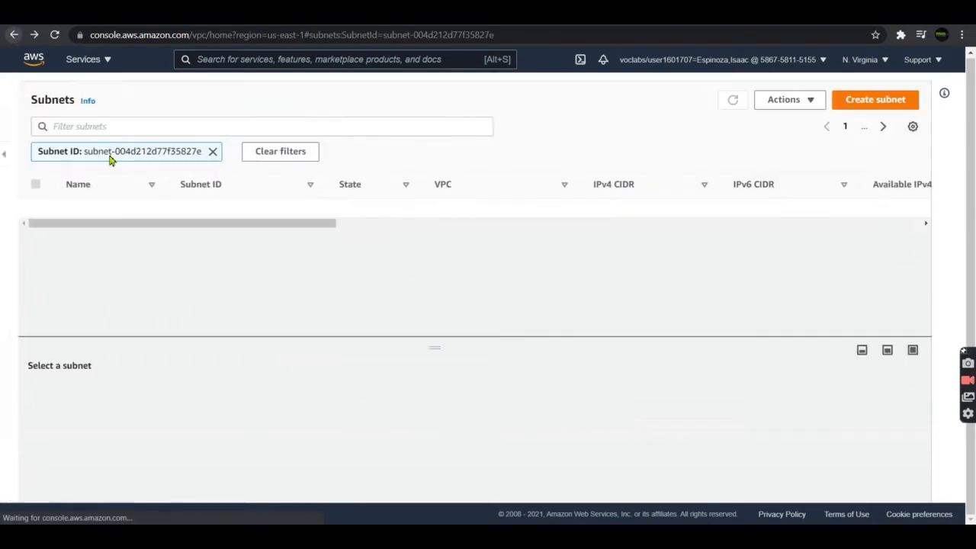
left_click(61, 225)
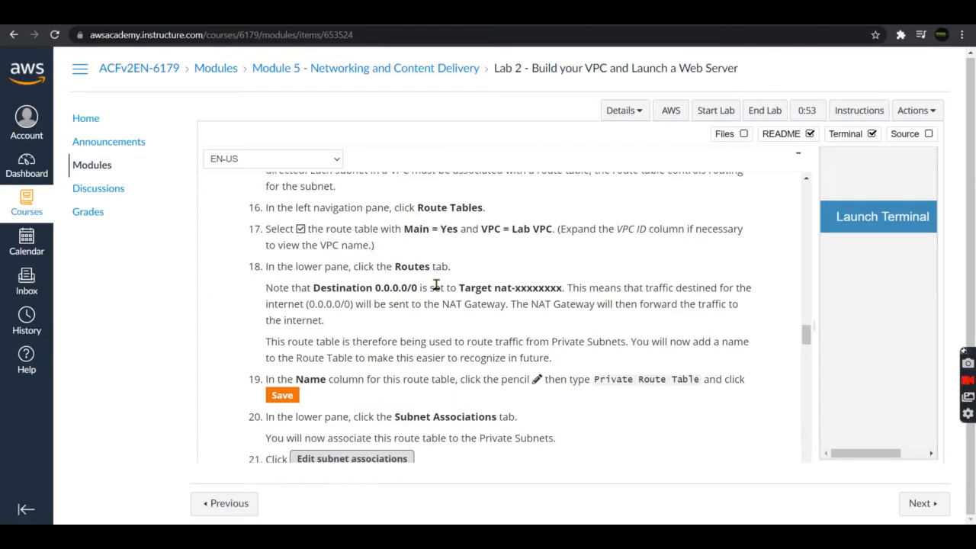
Step: Recheck in the lab instructions which route table to select and return to the route table list
triple_click(418, 207)
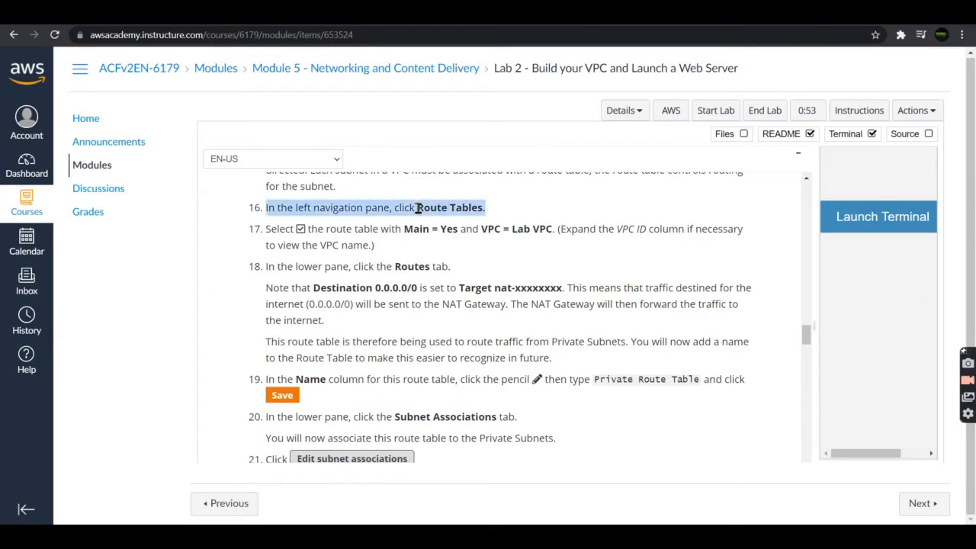
left_click(415, 248)
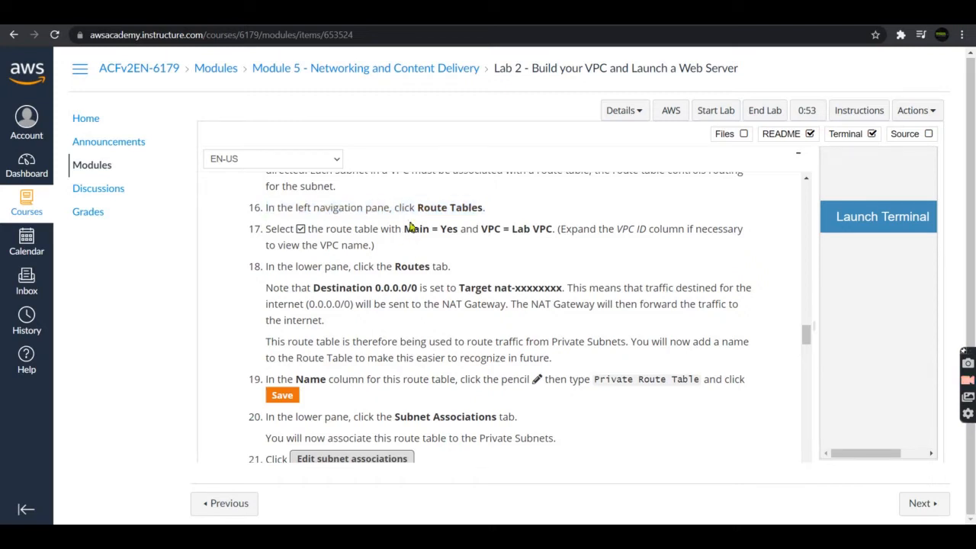
left_click(442, 14)
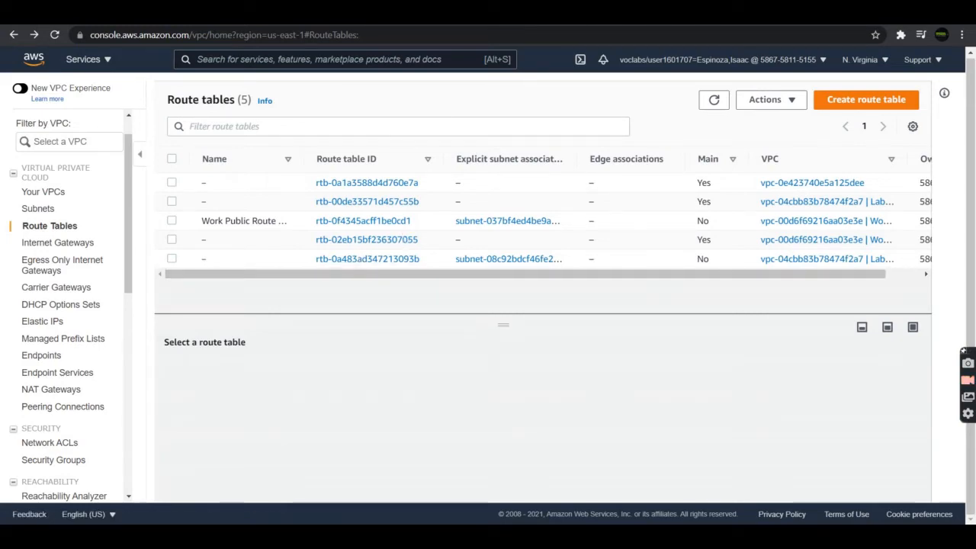
key("ctrl+Tab")
key("ctrl+shift+Tab")
key("ctrl+shift+Tab")
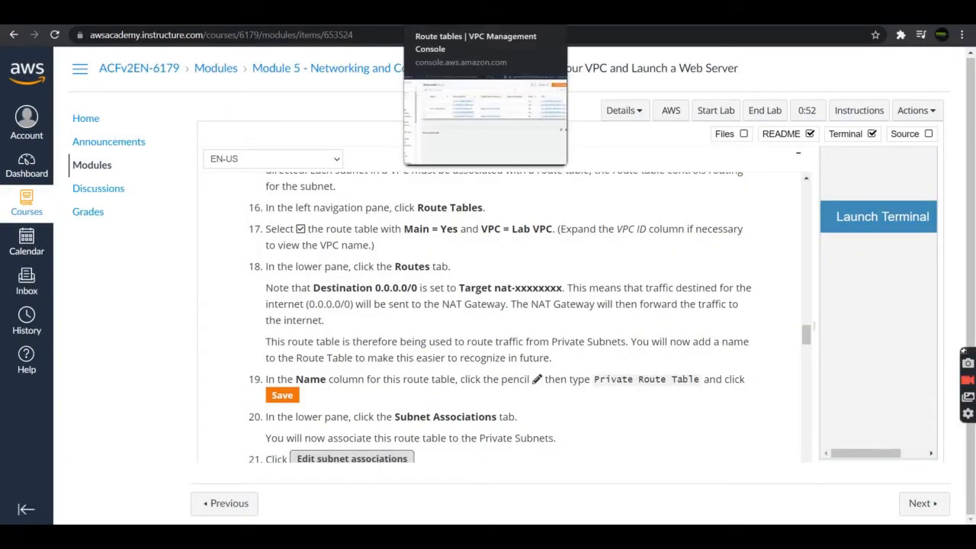
left_click(465, 11)
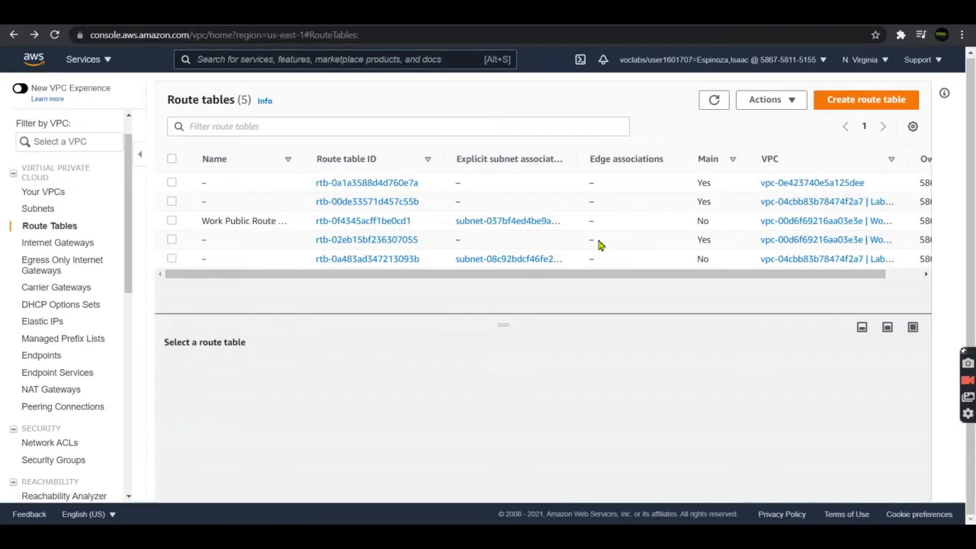
Step: Select the route table with Main = Yes that belongs to Lab VPC and show its routes
left_click_drag(614, 276, 677, 292)
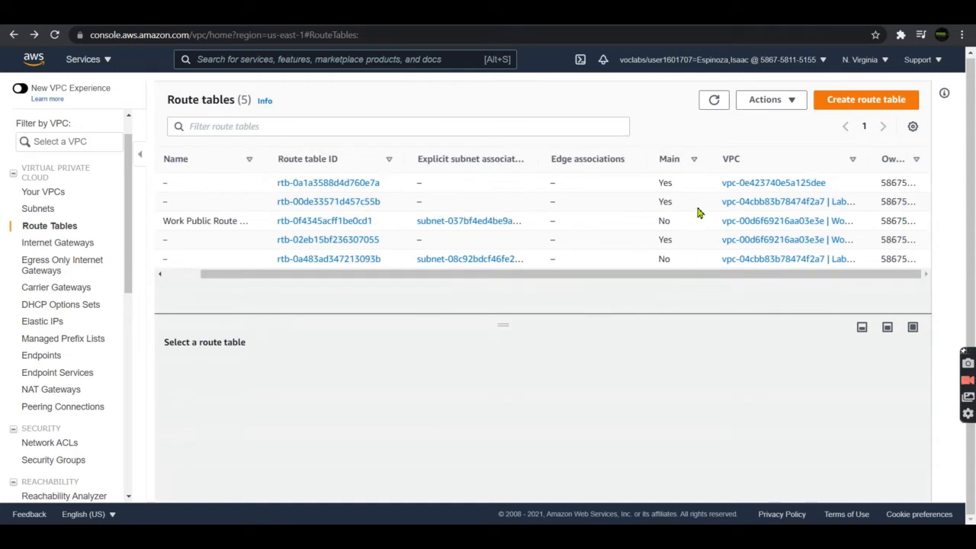
left_click_drag(432, 282, 318, 286)
left_click(172, 201)
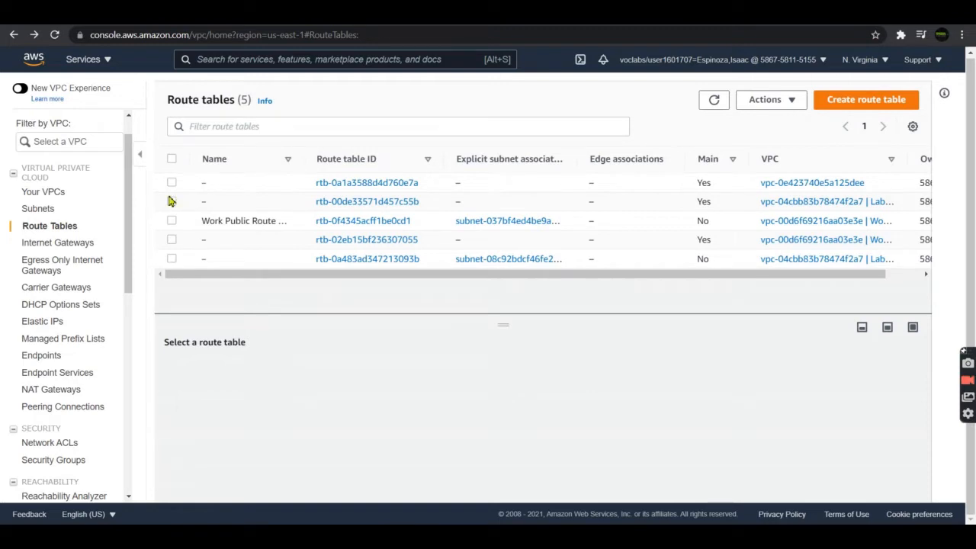
left_click(249, 374)
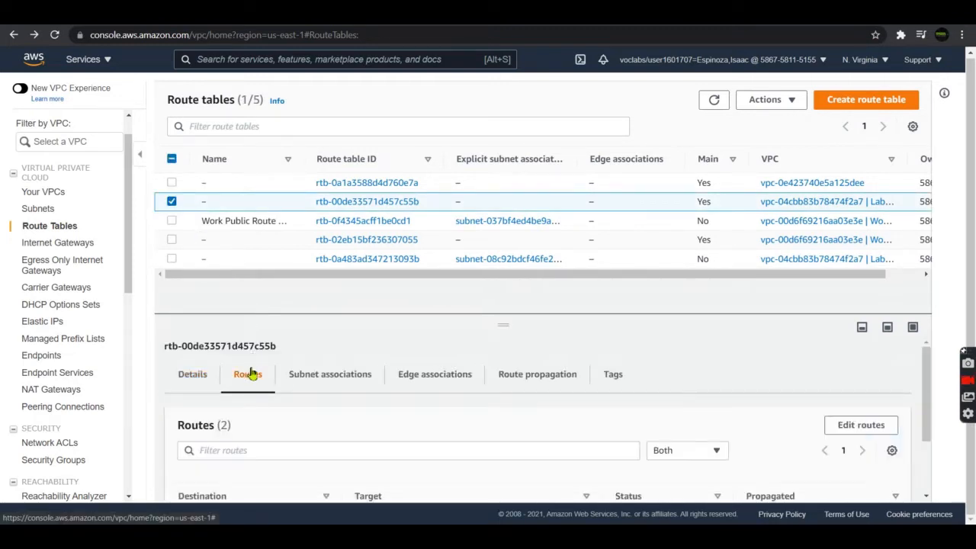
Step: Compare the selected route table's routes with the lab note on destination 0.0.0.0/0 and its NAT gateway target
key("alt+Tab")
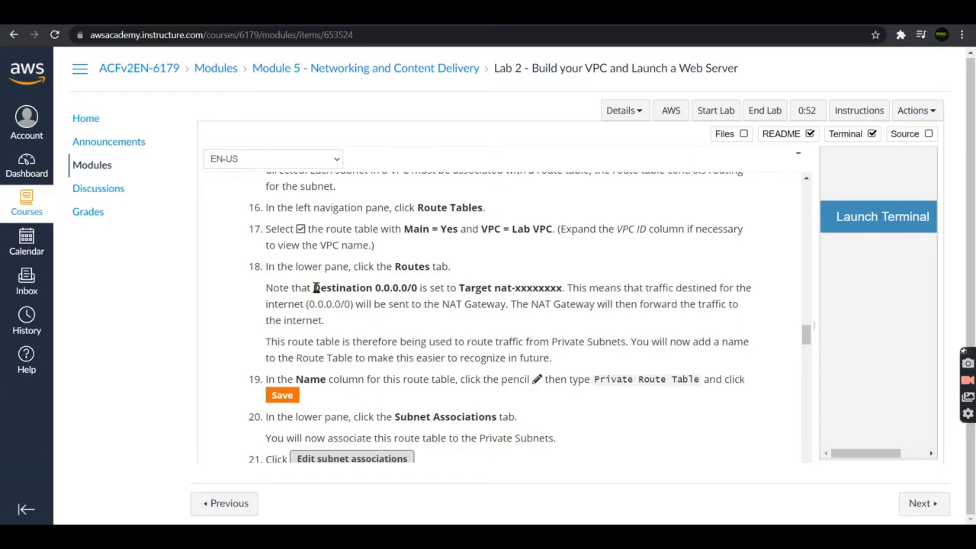
scroll(315, 288, "down", 1)
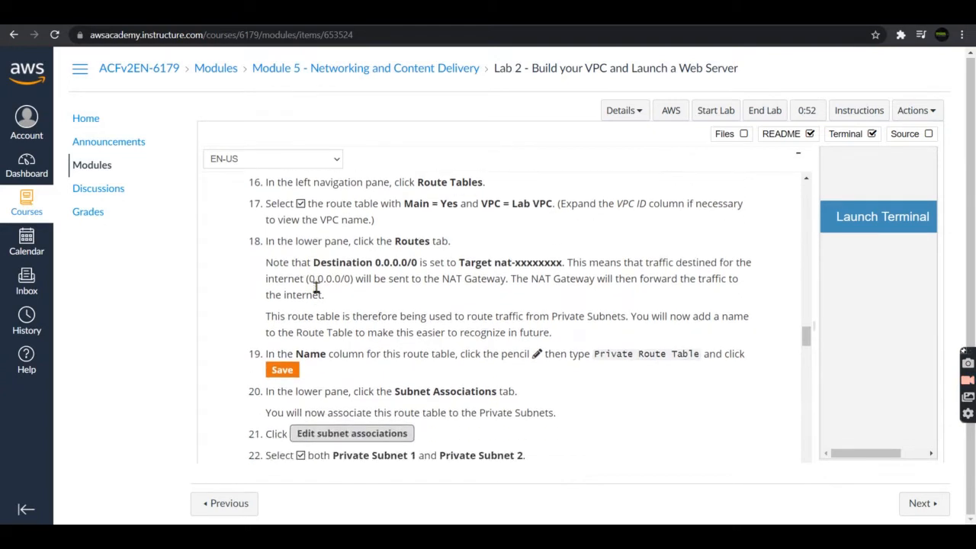
scroll(316, 288, "down", 1)
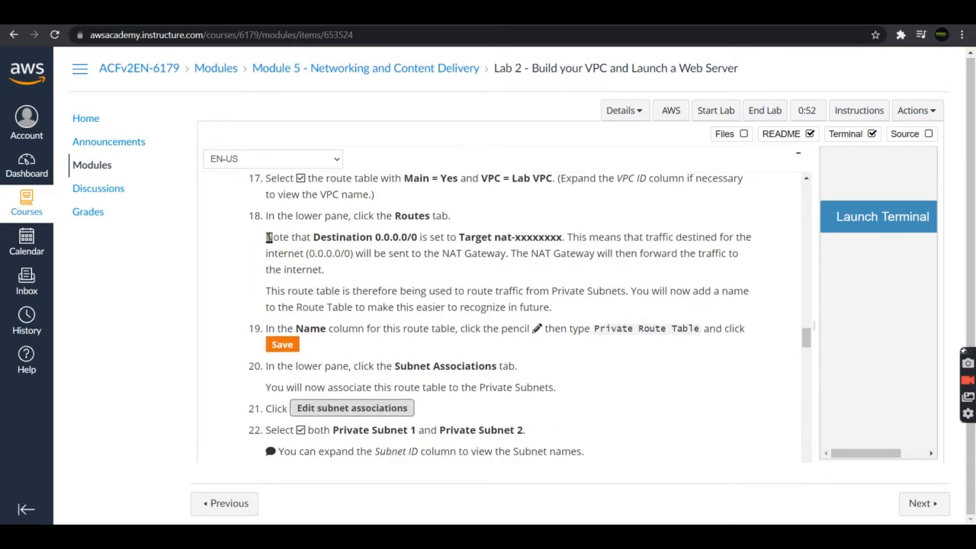
left_click_drag(268, 237, 340, 270)
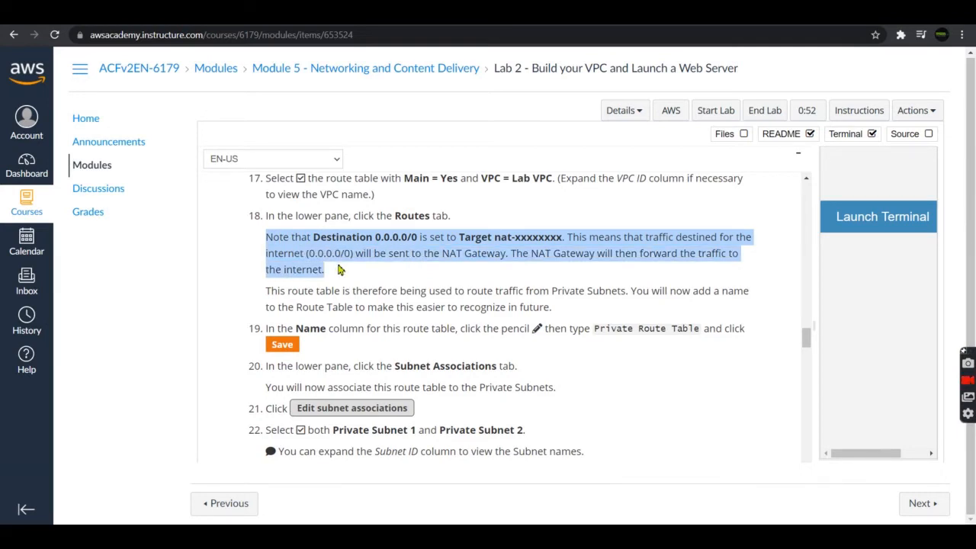
key("alt+Tab")
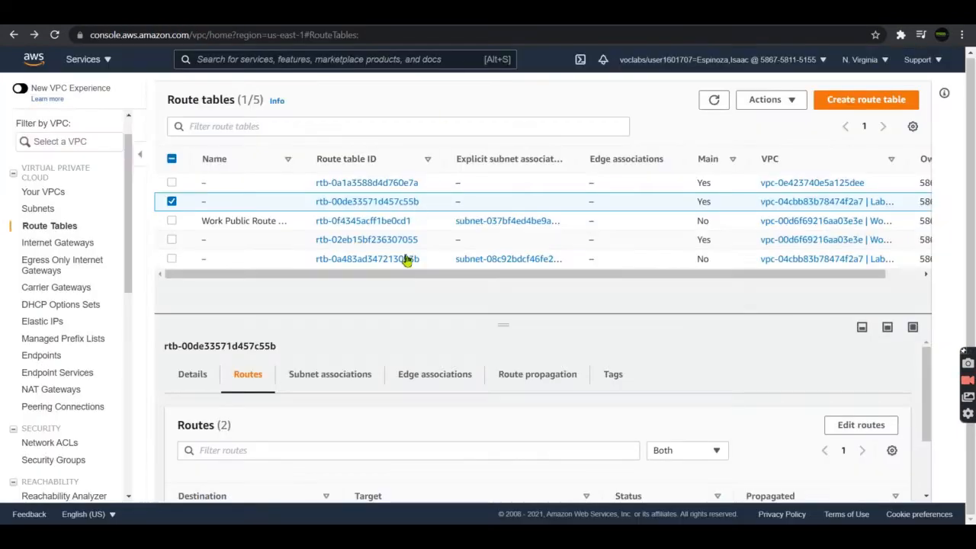
scroll(504, 407, "down", 3)
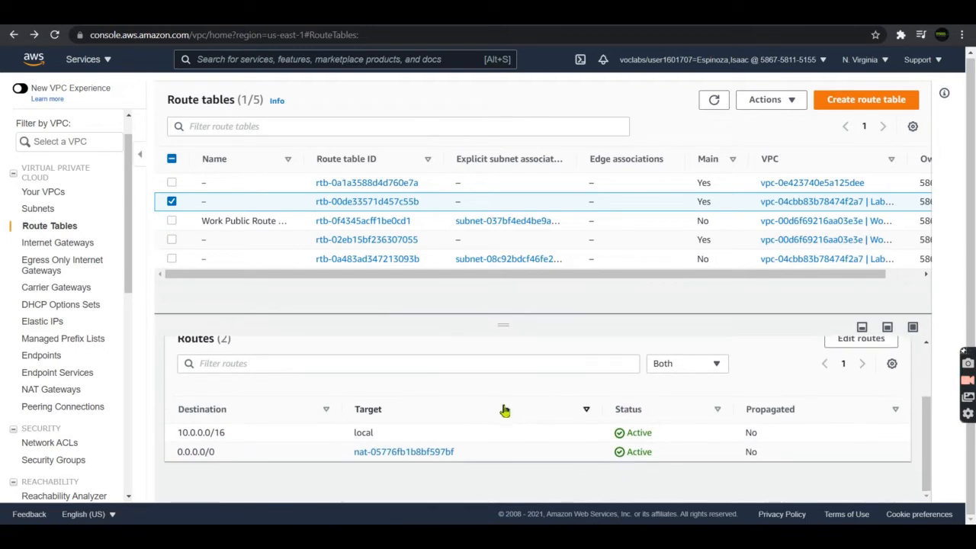
double_click(221, 432)
left_click(221, 432)
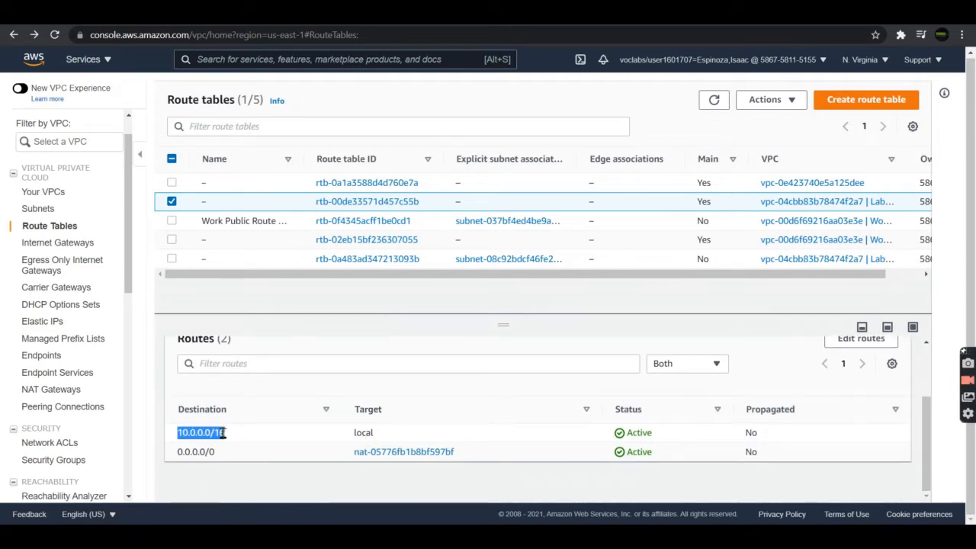
triple_click(216, 455)
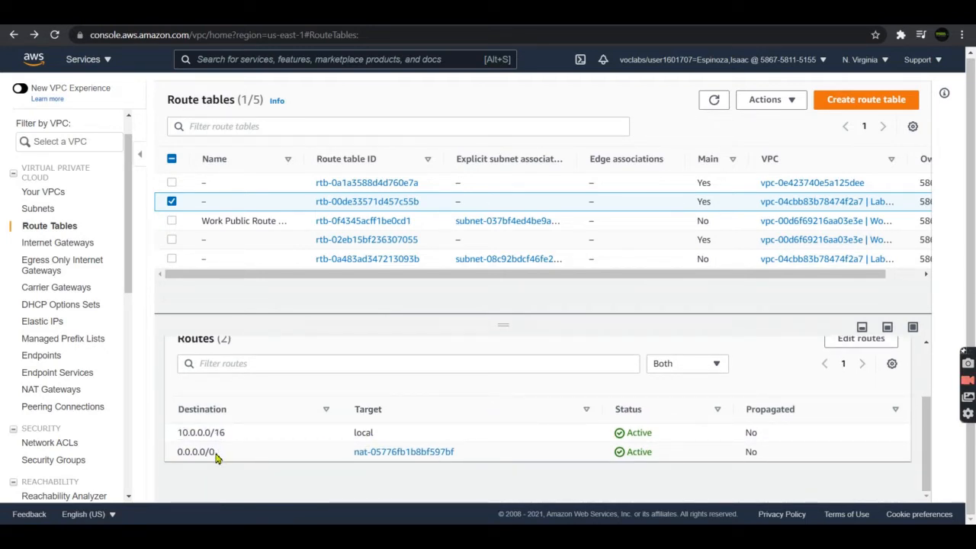
left_click(285, 433)
scroll(285, 433, "up", 1)
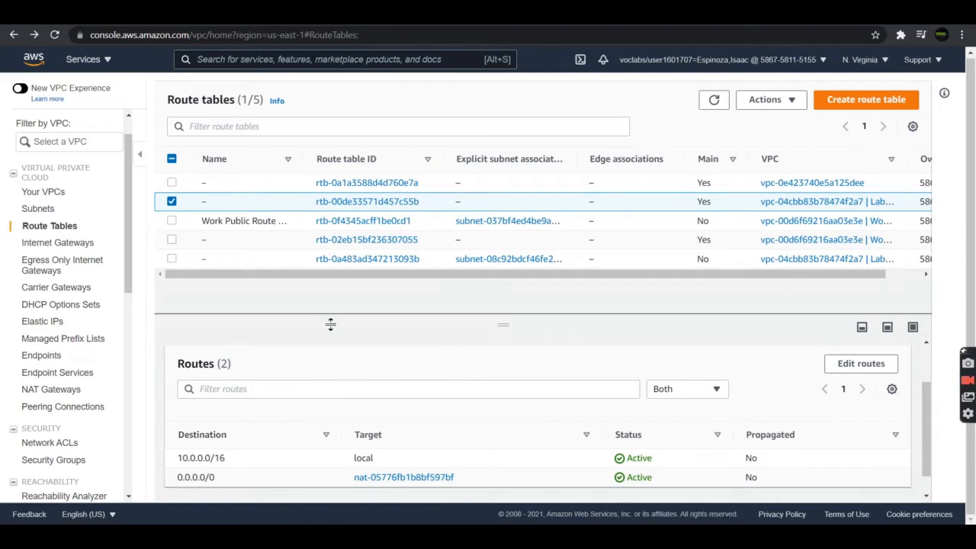
Step: Name Lab VPC's main route table Private Route Table, using the name from the lab instructions, and save it
left_click(215, 202)
left_click(328, 14)
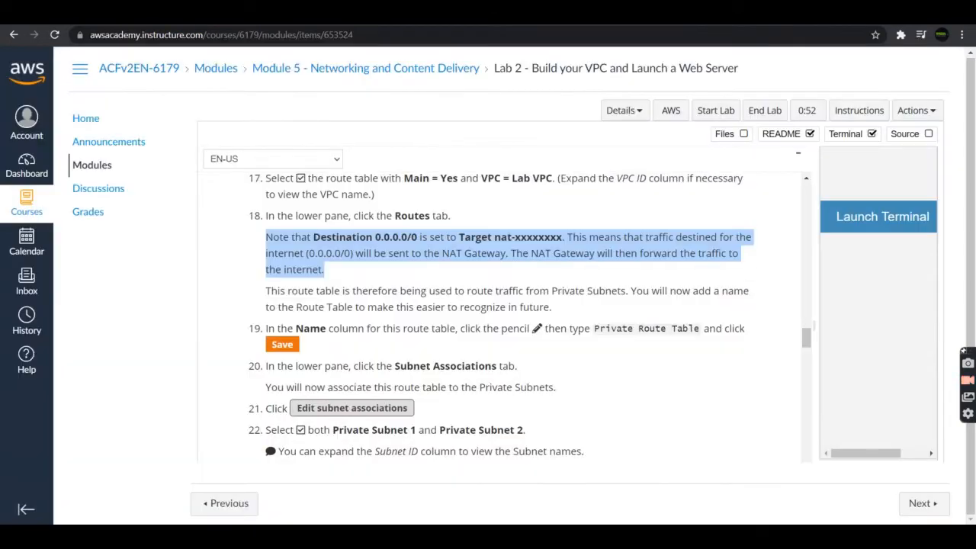
left_click_drag(594, 328, 694, 331)
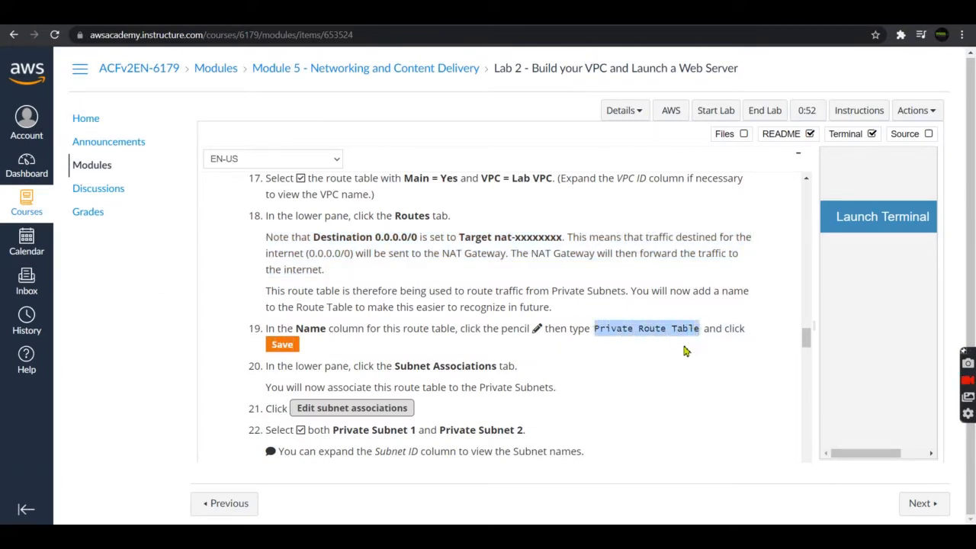
key("ctrl+Tab")
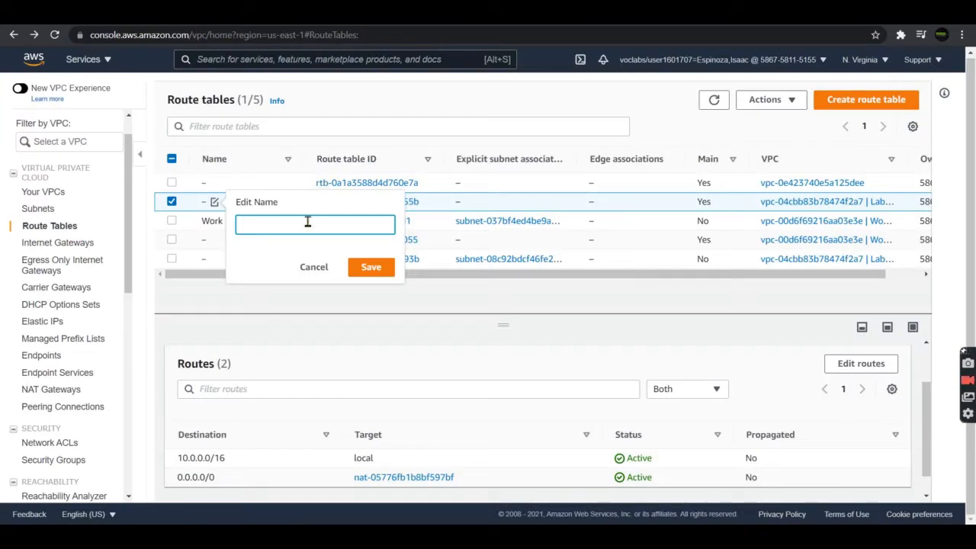
type("Private Route Table")
left_click(370, 267)
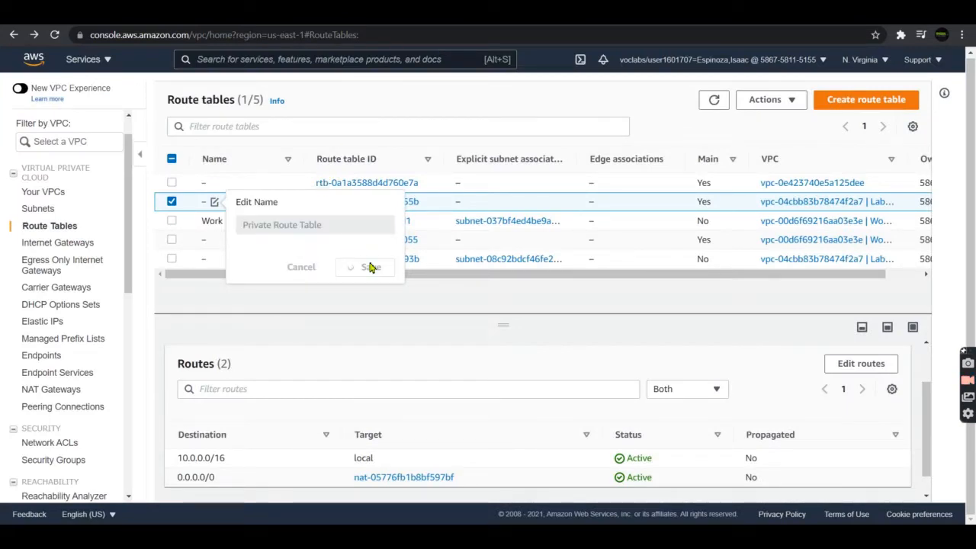
Step: Read the lab instructions on associating the private subnets and show the subnet associations of Private Route Table
key("ctrl+Tab")
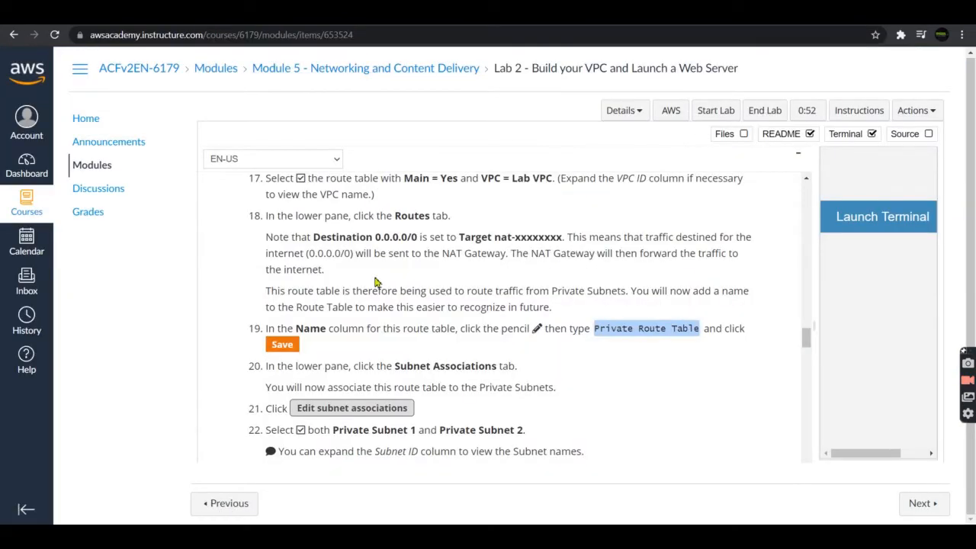
scroll(385, 341, "down", 2)
scroll(385, 341, "down", 3)
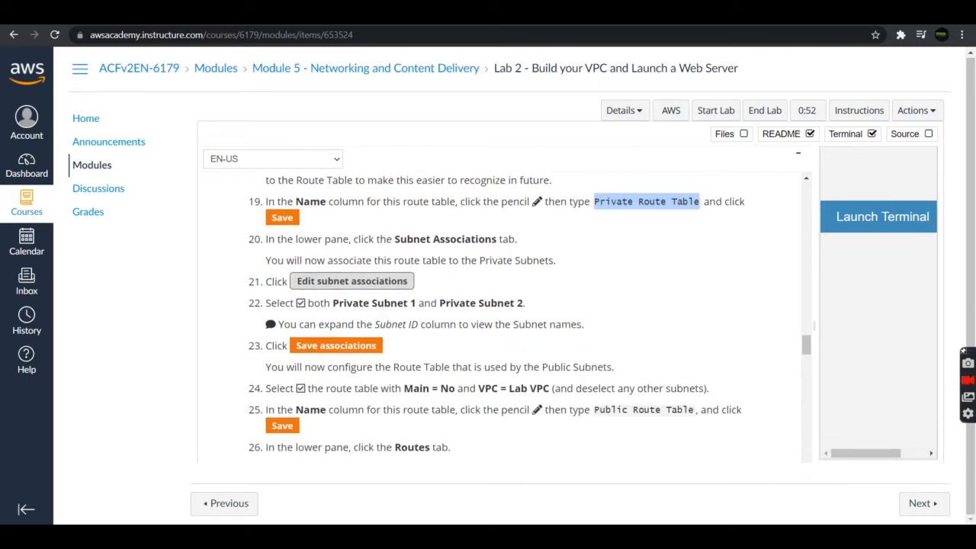
left_click(456, 16)
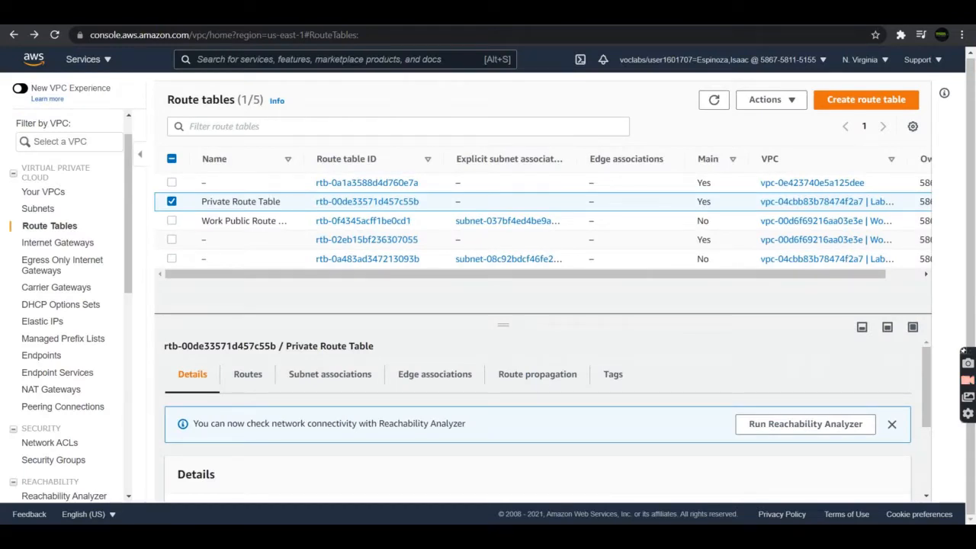
left_click(342, 385)
Step: Associate Private Subnet 1 and Private Subnet 2 with Private Route Table as the lab instructions direct, and save the associations
left_click(320, 15)
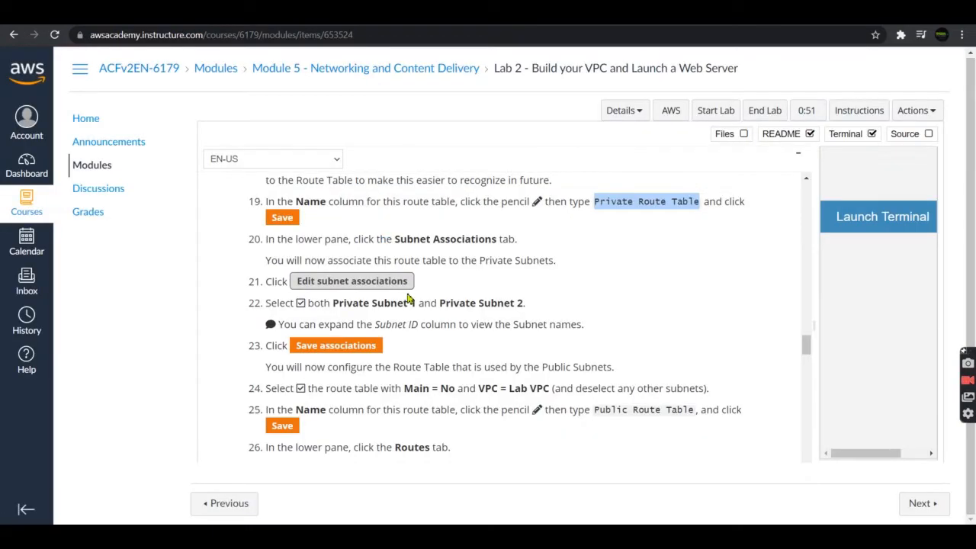
scroll(409, 299, "down", 2)
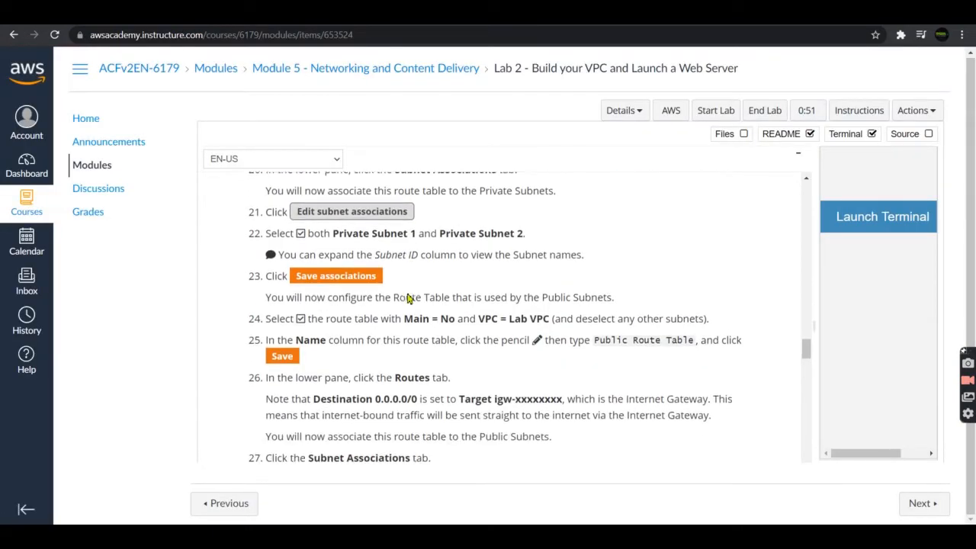
left_click(442, 15)
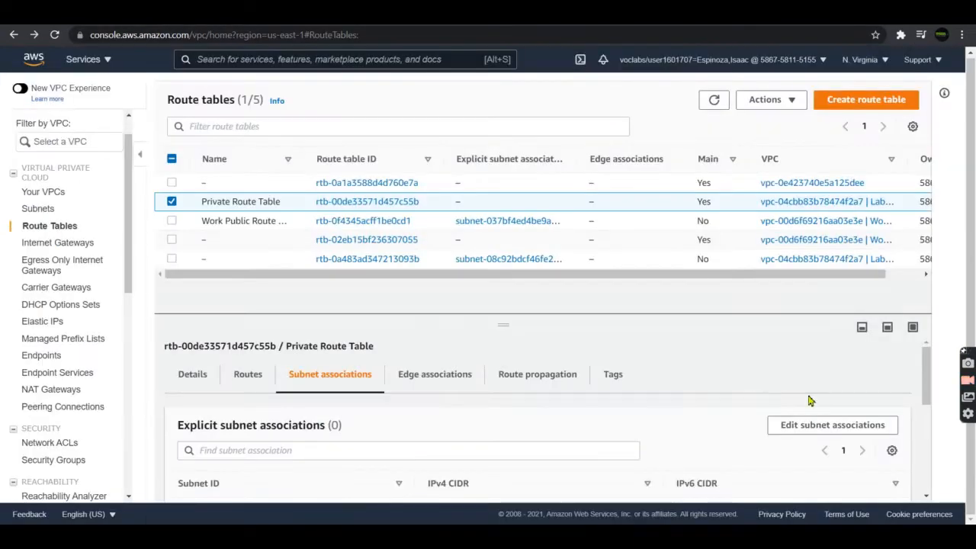
left_click(820, 424)
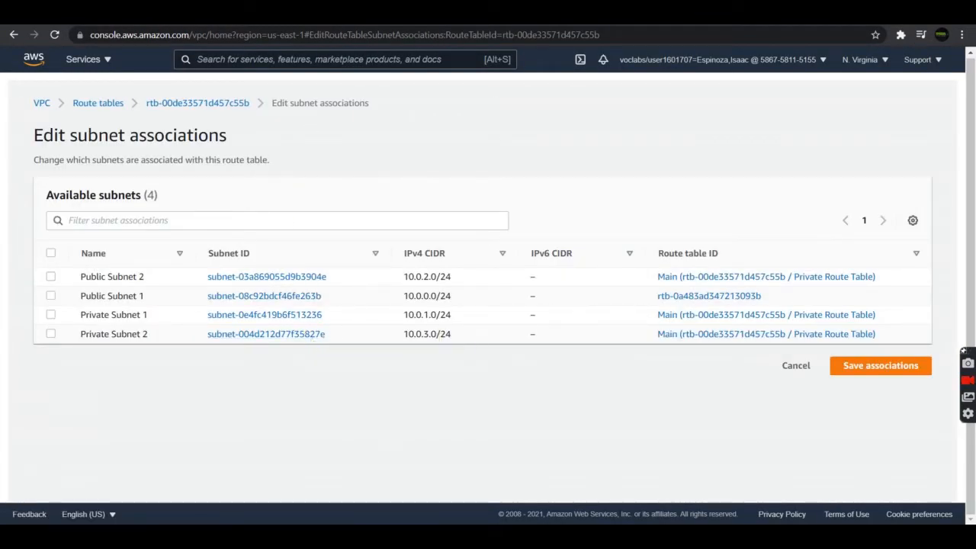
left_click(320, 15)
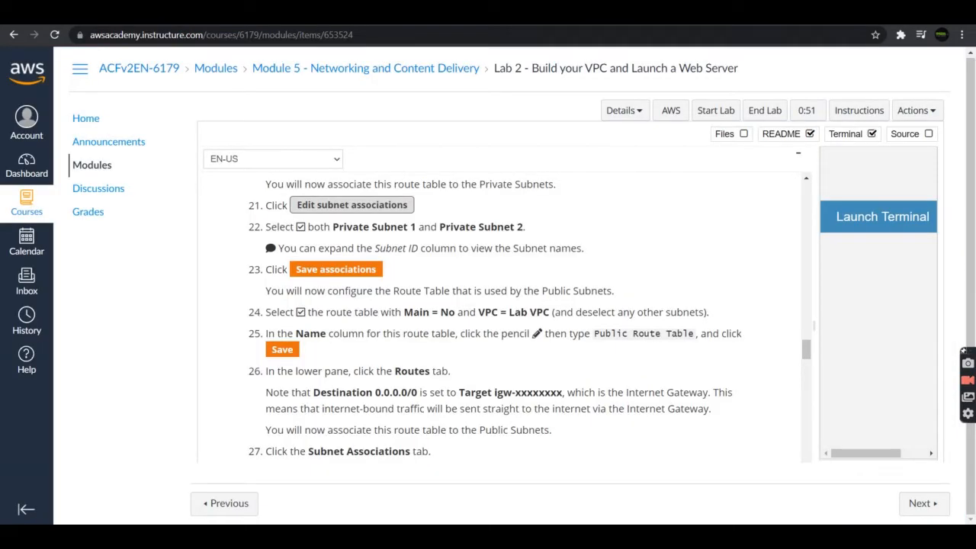
left_click(442, 15)
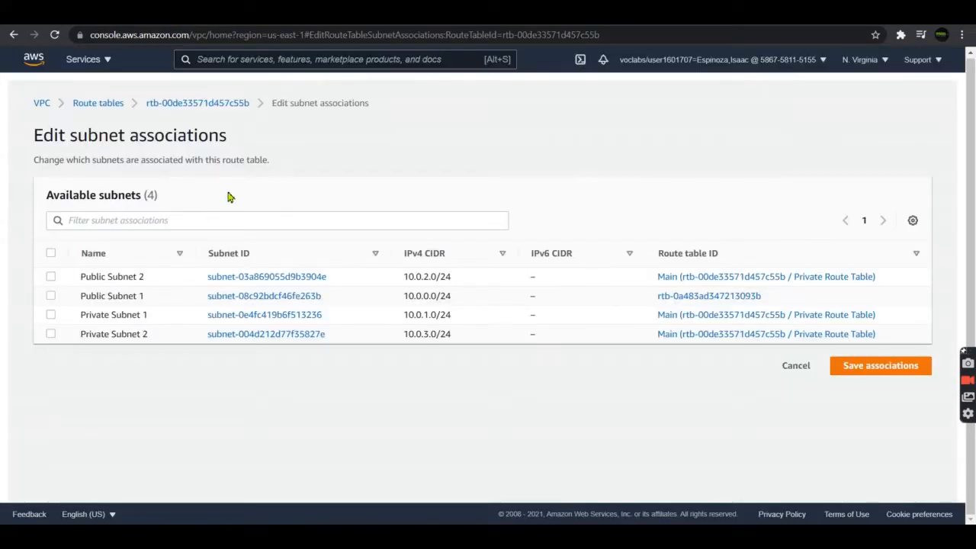
left_click(50, 315)
left_click(50, 334)
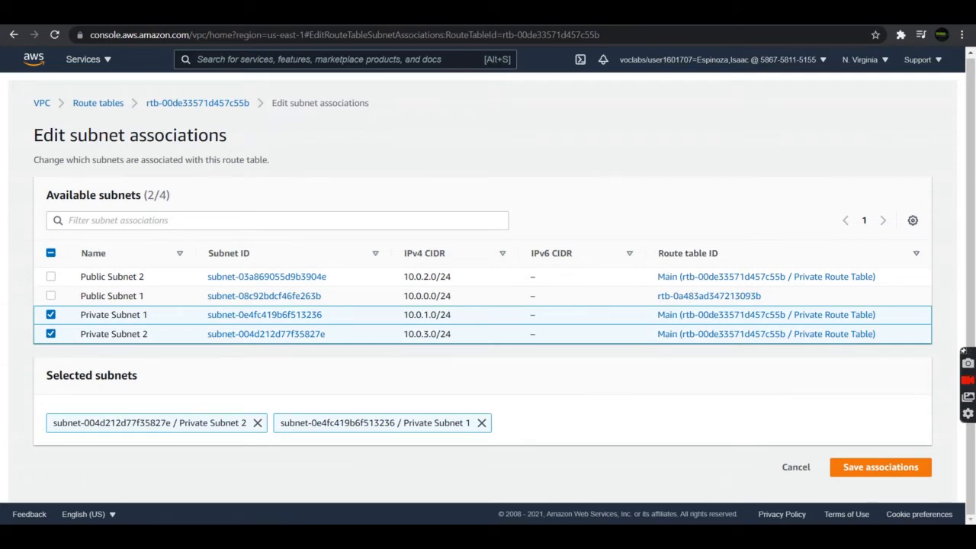
left_click(320, 15)
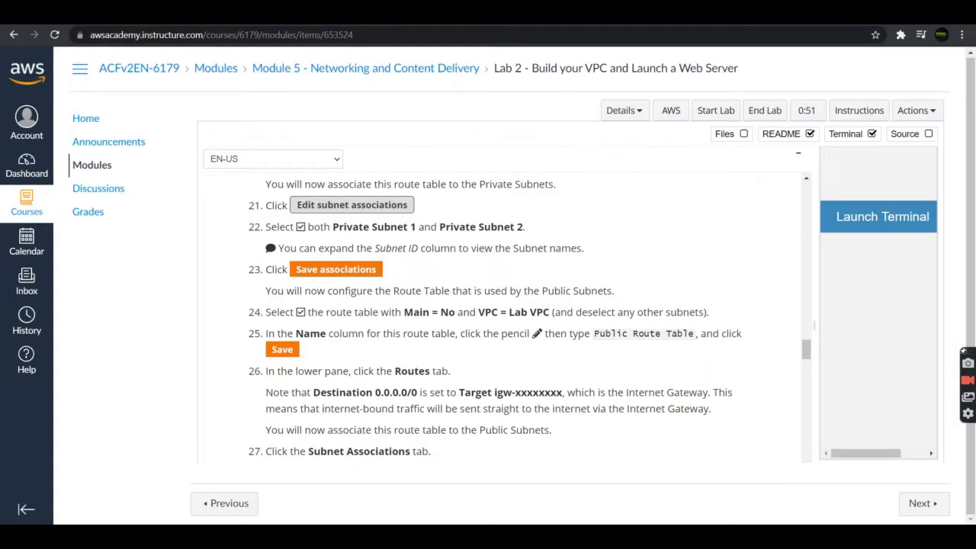
left_click(473, 16)
left_click(850, 466)
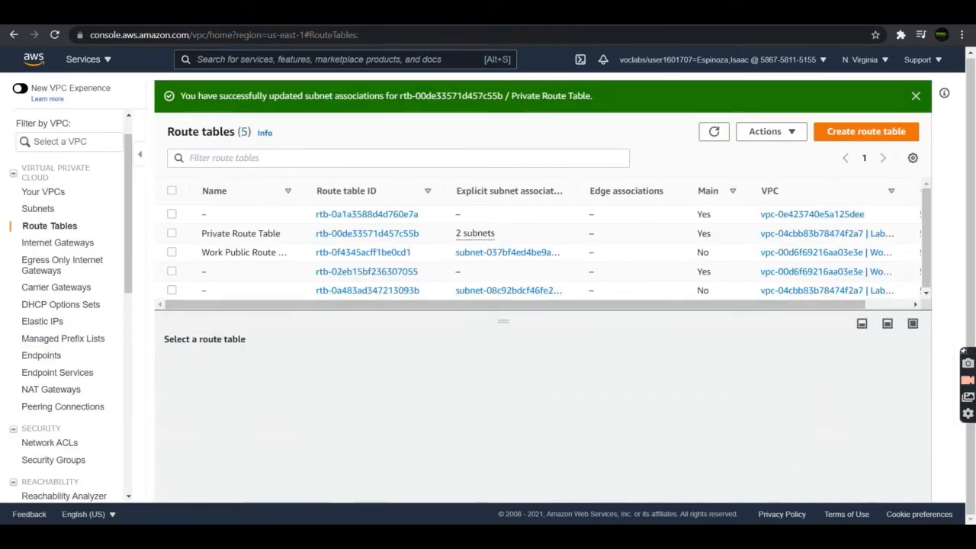
Step: Read the lab instructions for the public route table and select the Lab VPC route table with Main = No
left_click(320, 15)
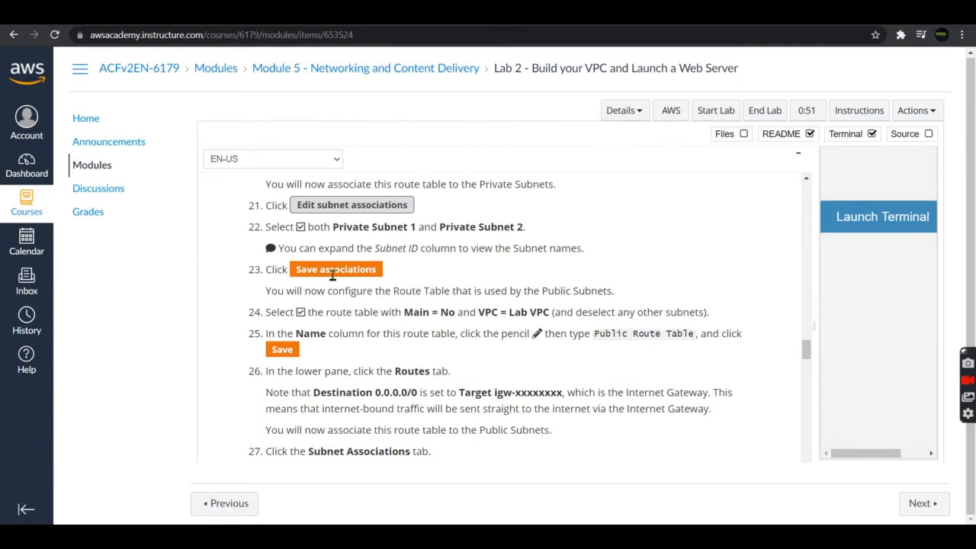
scroll(333, 276, "down", 3)
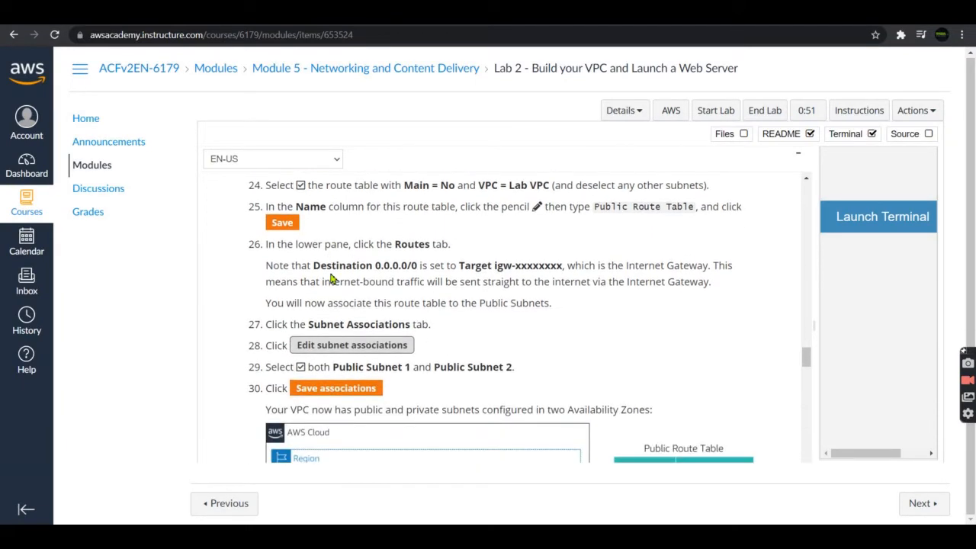
scroll(331, 279, "up", 1)
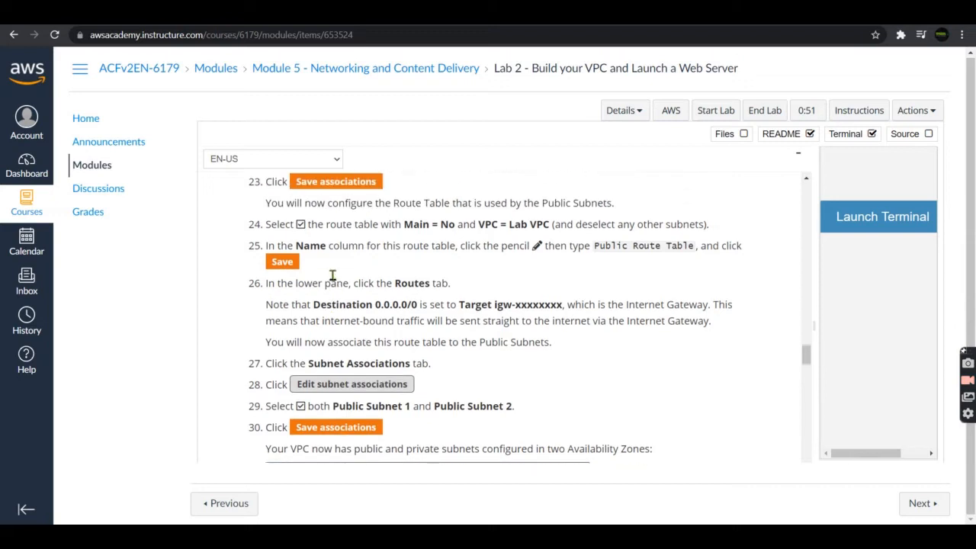
scroll(331, 279, "down", 1)
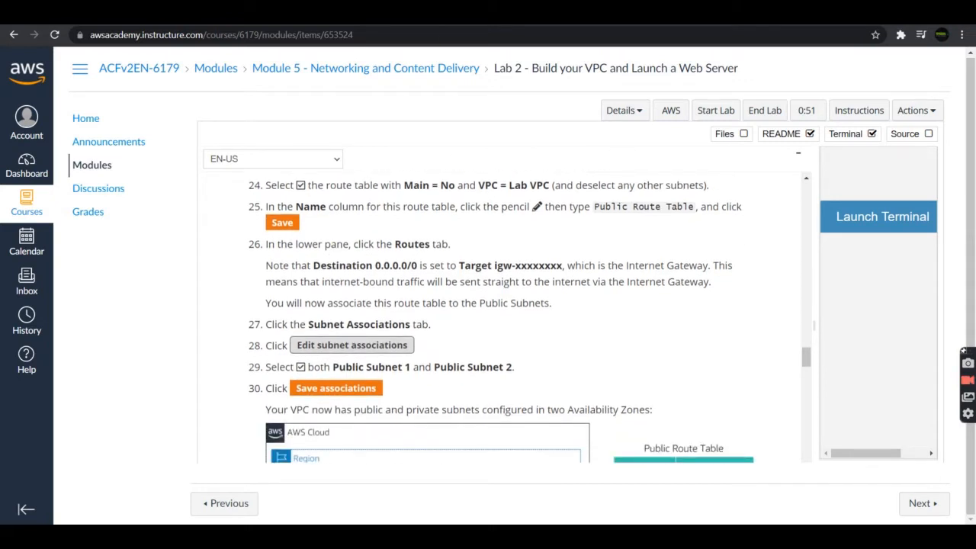
left_click(457, 14)
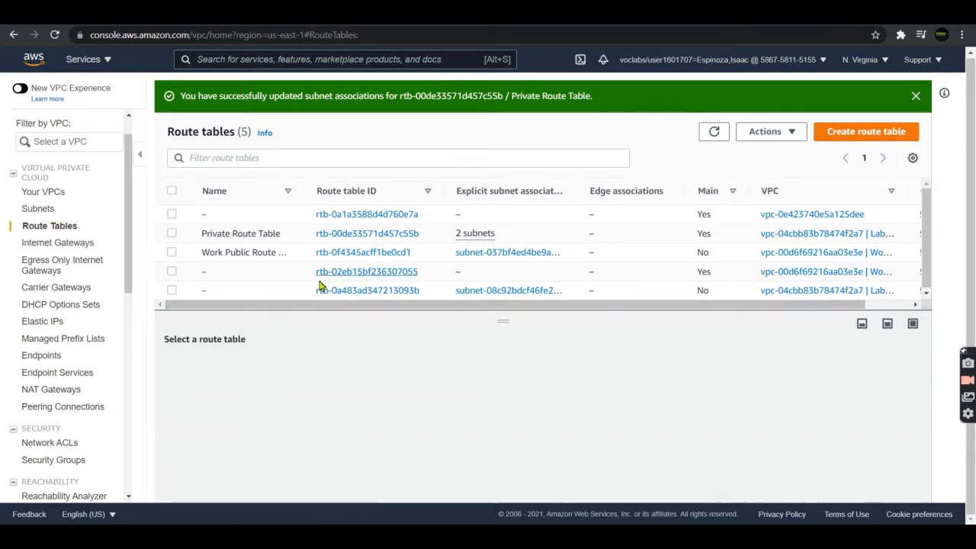
left_click(172, 291)
left_click(305, 13)
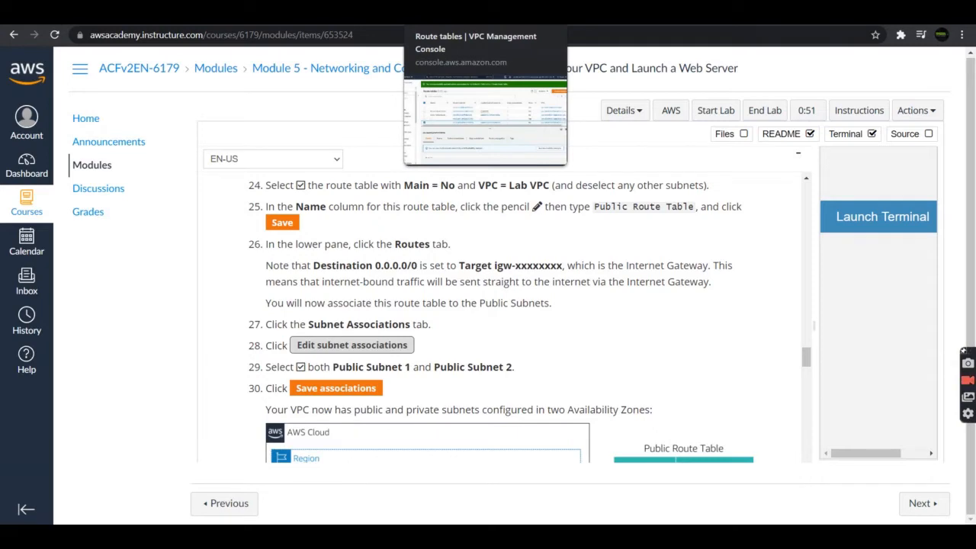
left_click(458, 14)
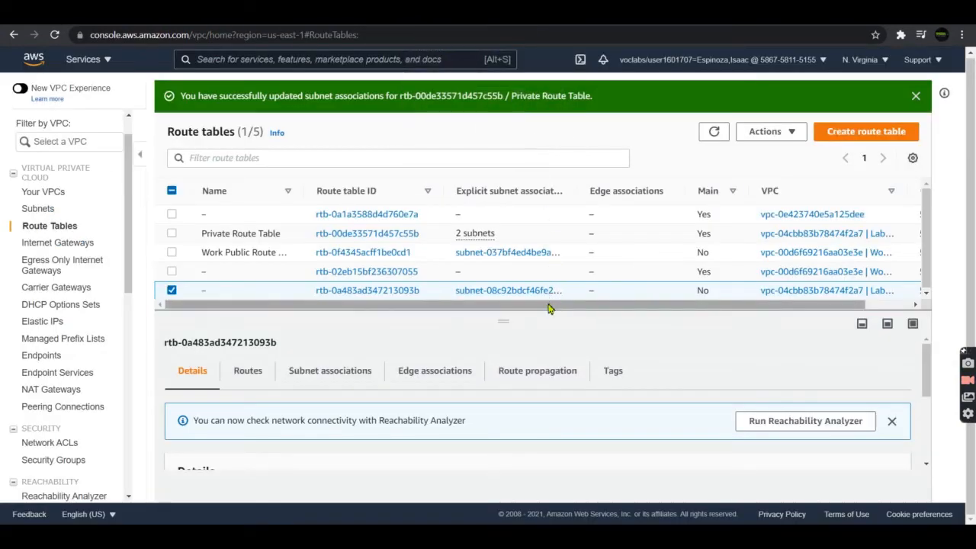
left_click_drag(551, 305, 482, 305)
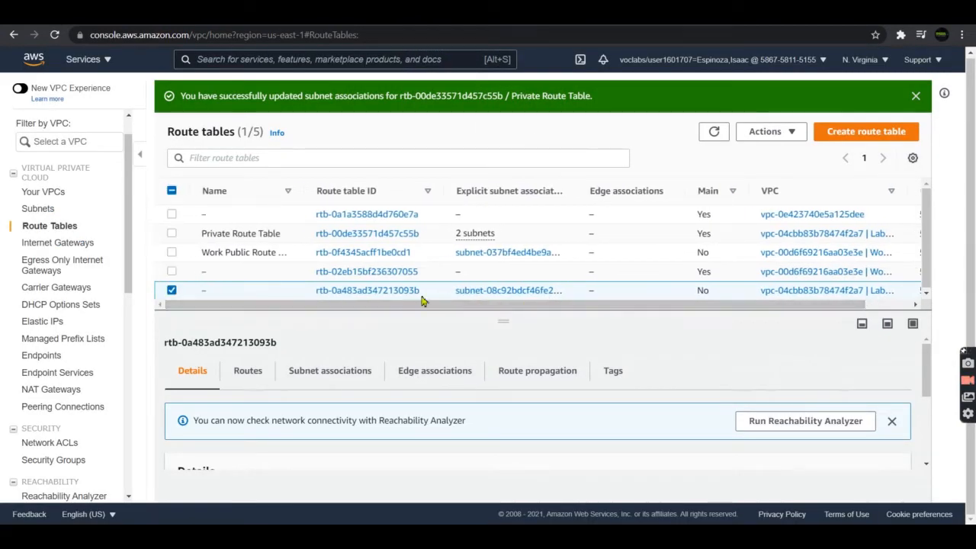
Step: Show the selected route table's routes and check the target of destination 0.0.0.0/0
left_click(271, 380)
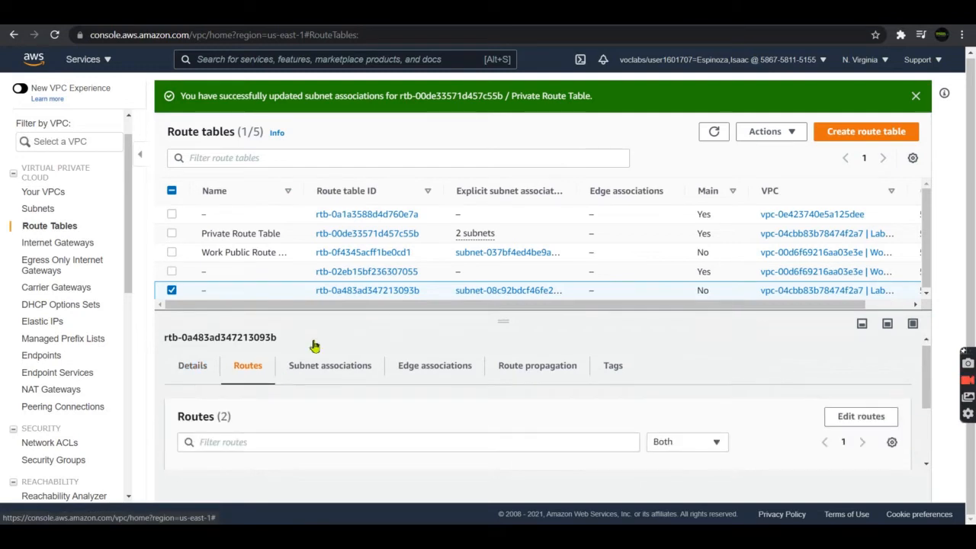
scroll(312, 344, "down", 2)
triple_click(227, 404)
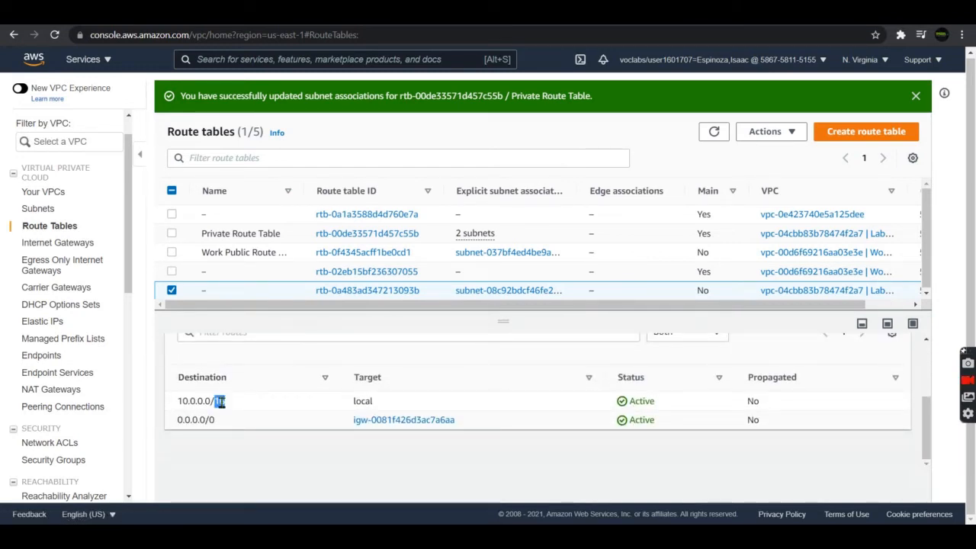
triple_click(215, 418)
left_click(291, 361)
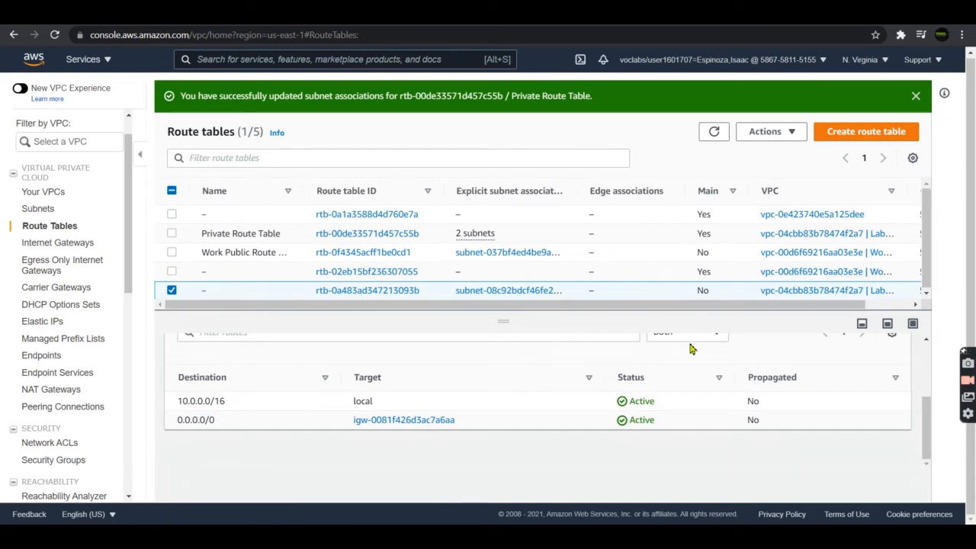
scroll(690, 349, "up", 3)
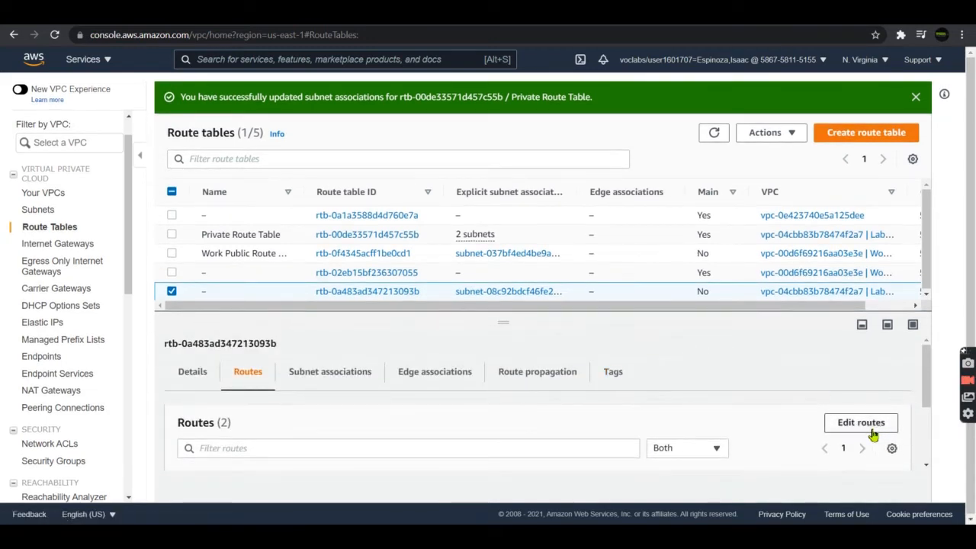
Step: Add Public Subnet 2 alongside Public Subnet 1 in the selected route table's subnet associations, check the lab instructions, and save
left_click(361, 381)
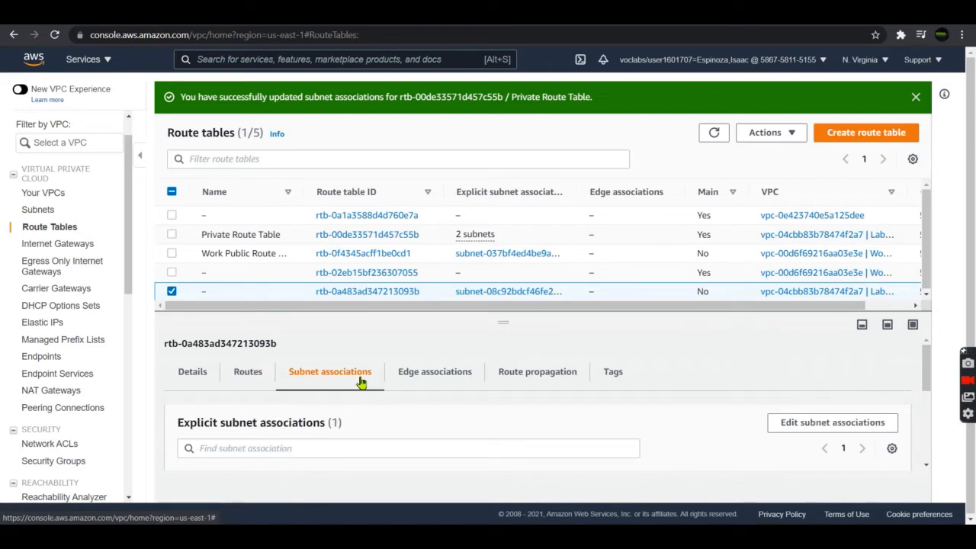
left_click(800, 424)
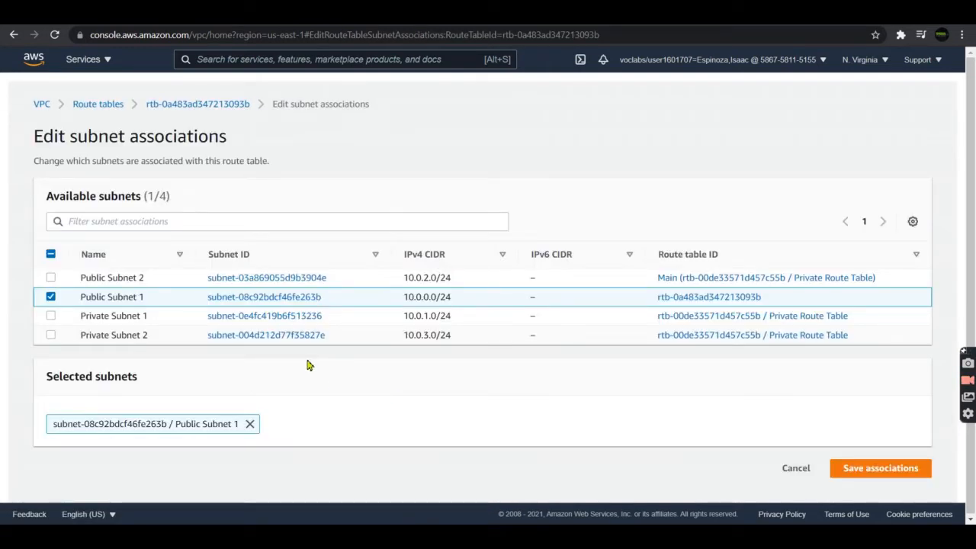
left_click(51, 279)
key("ctrl+shift+Tab")
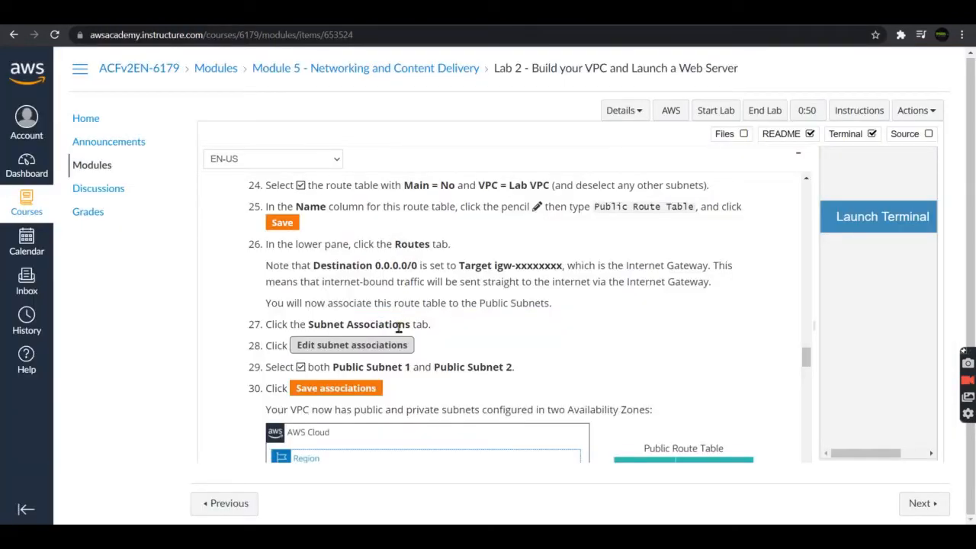
scroll(386, 262, "down", 3)
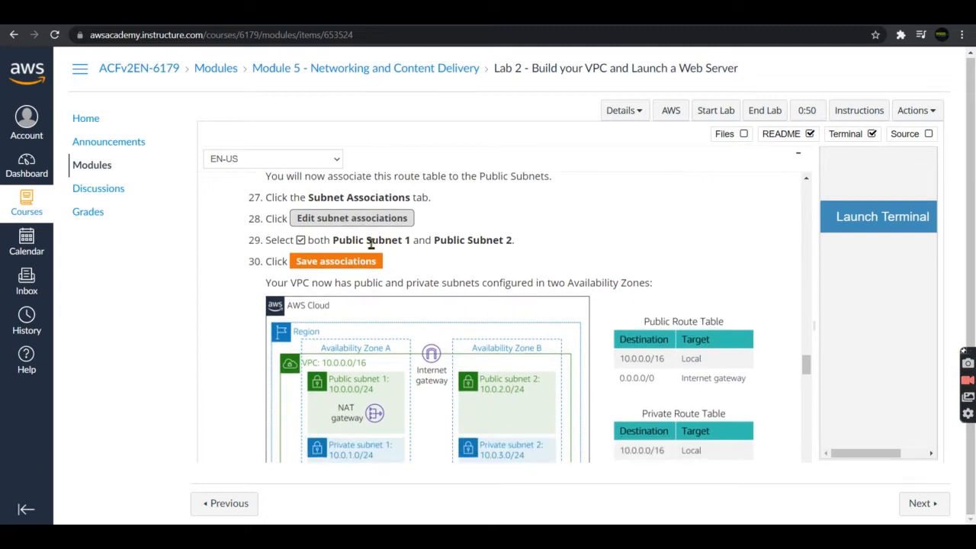
scroll(372, 242, "down", 2)
key("ctrl+Tab")
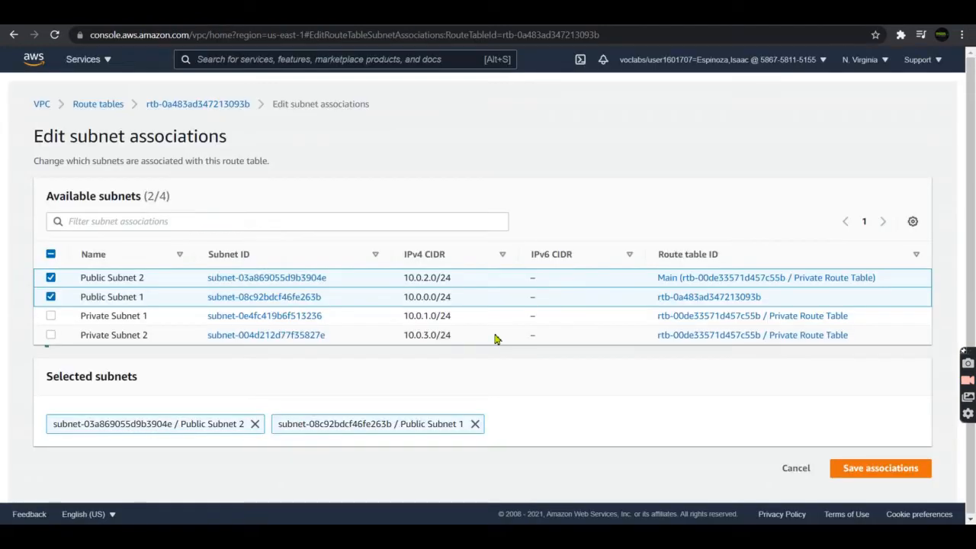
left_click(897, 472)
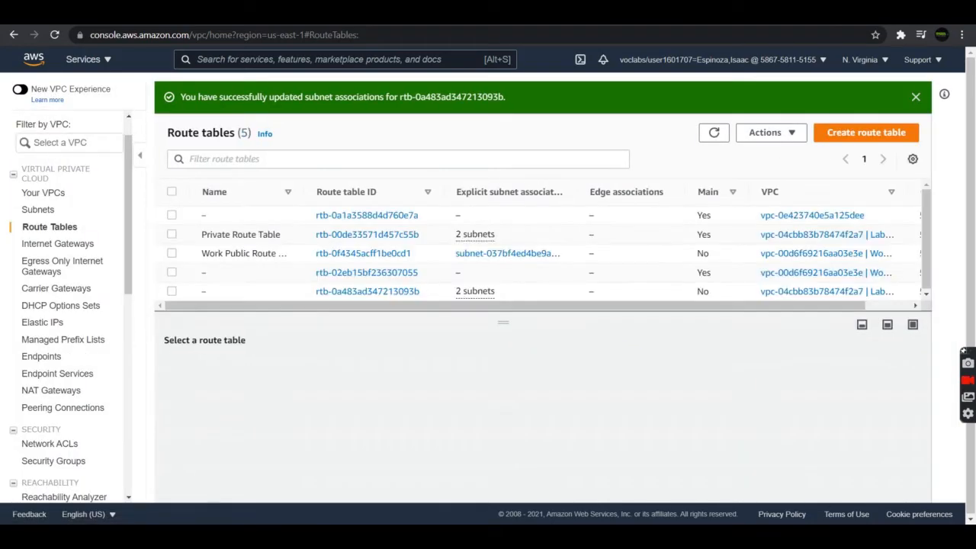
Step: Read the Task 3 lab instructions on creating a VPC security group and its inbound rule settings
key("ctrl+Tab")
scroll(379, 319, "down", 3)
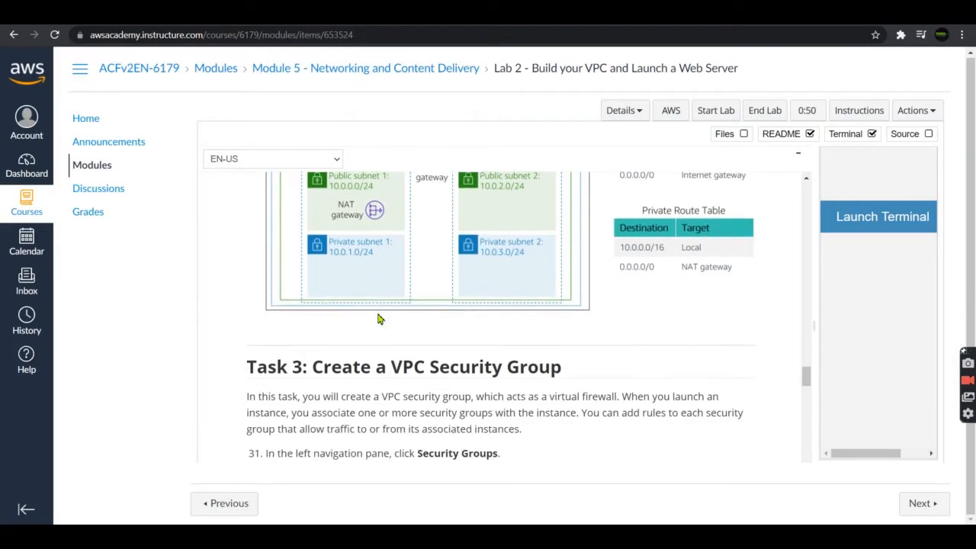
scroll(379, 319, "down", 3)
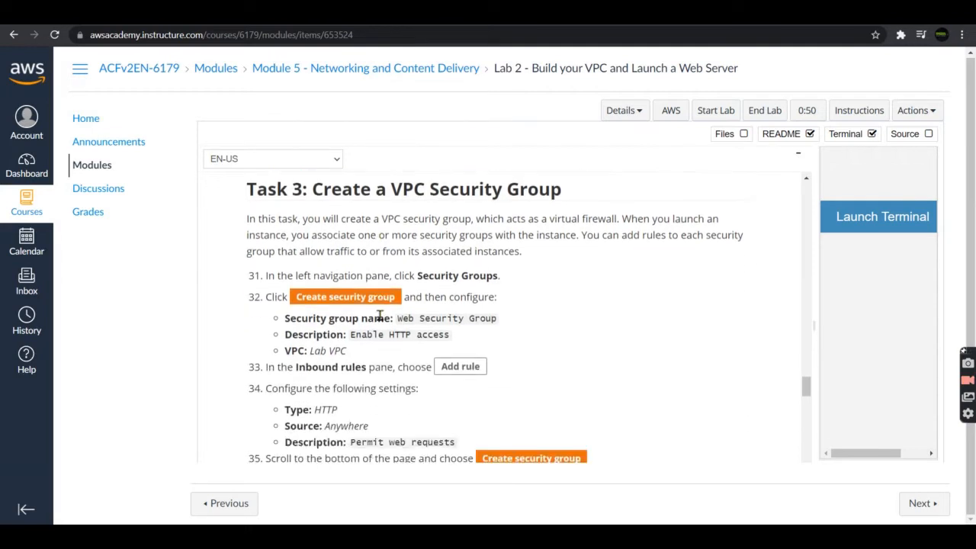
scroll(380, 318, "down", 1)
scroll(381, 321, "up", 1)
triple_click(354, 197)
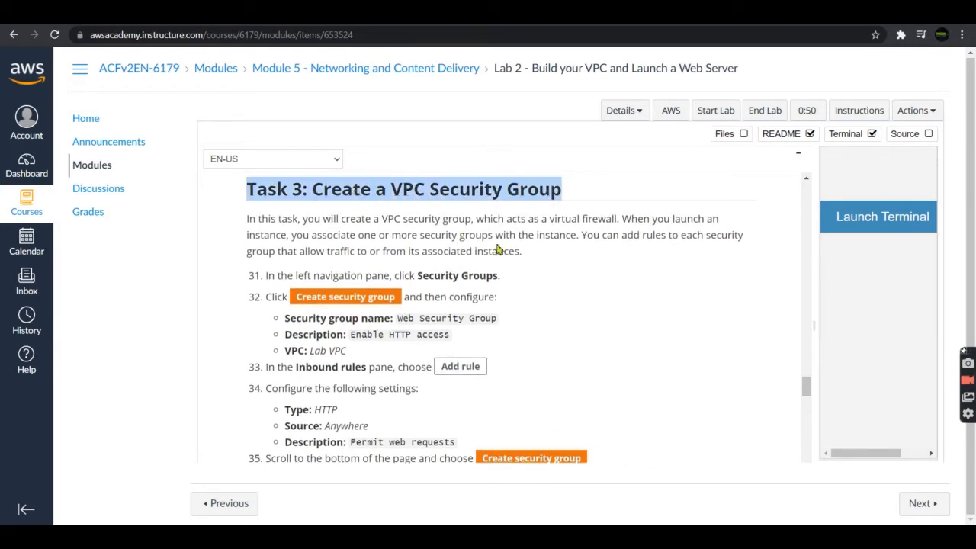
left_click_drag(523, 258, 238, 229)
left_click(302, 265)
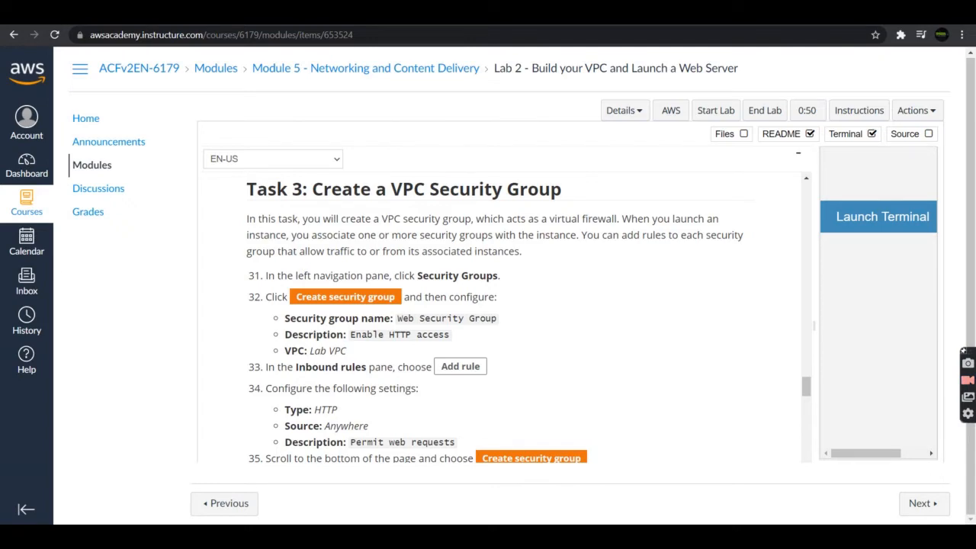
Step: Switch to the VPC console and open the Security Groups list
left_click(260, 12)
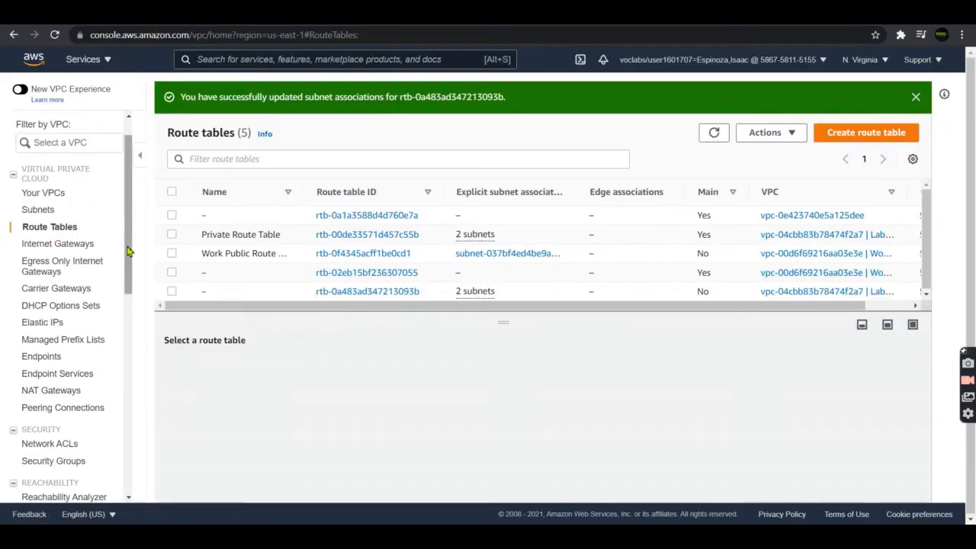
left_click_drag(128, 251, 126, 226)
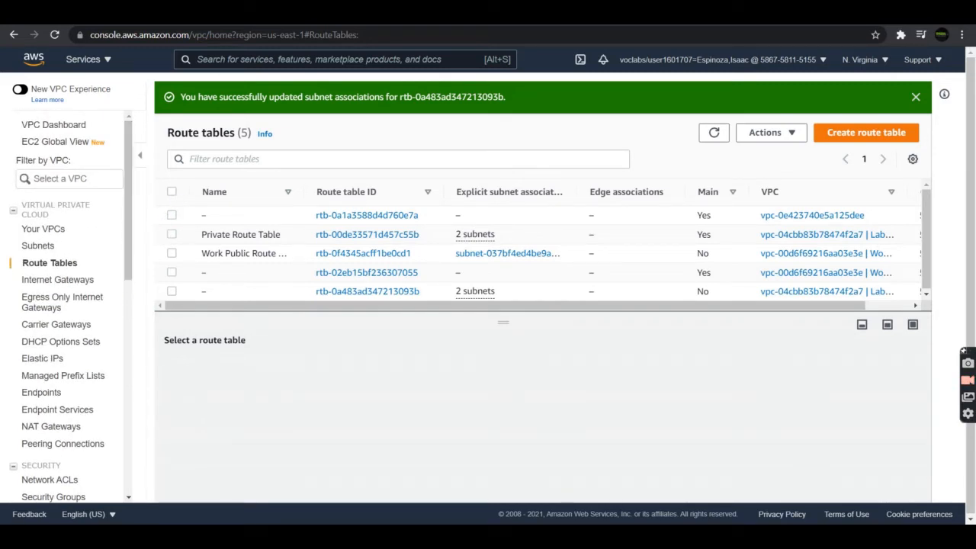
key("ctrl+shift+Tab")
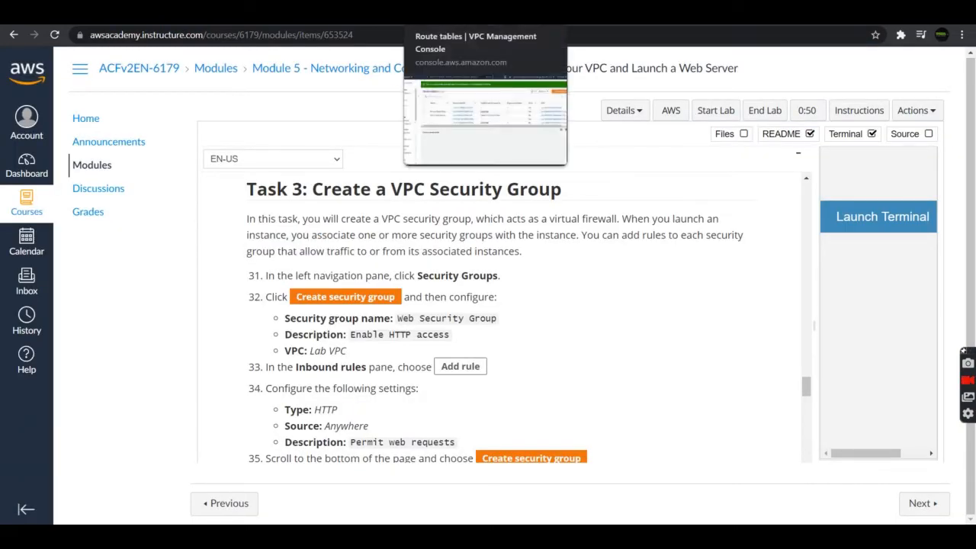
key("ctrl+Tab")
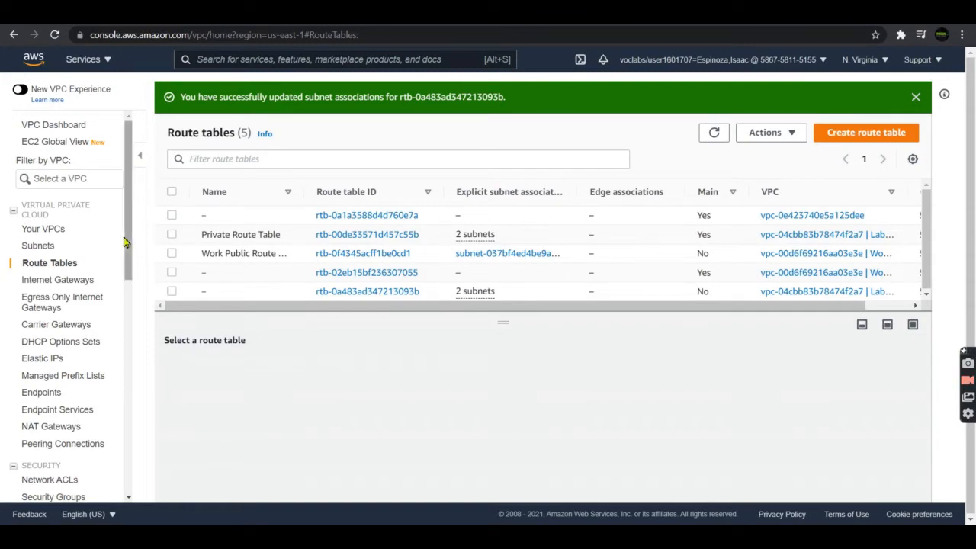
left_click_drag(127, 244, 129, 306)
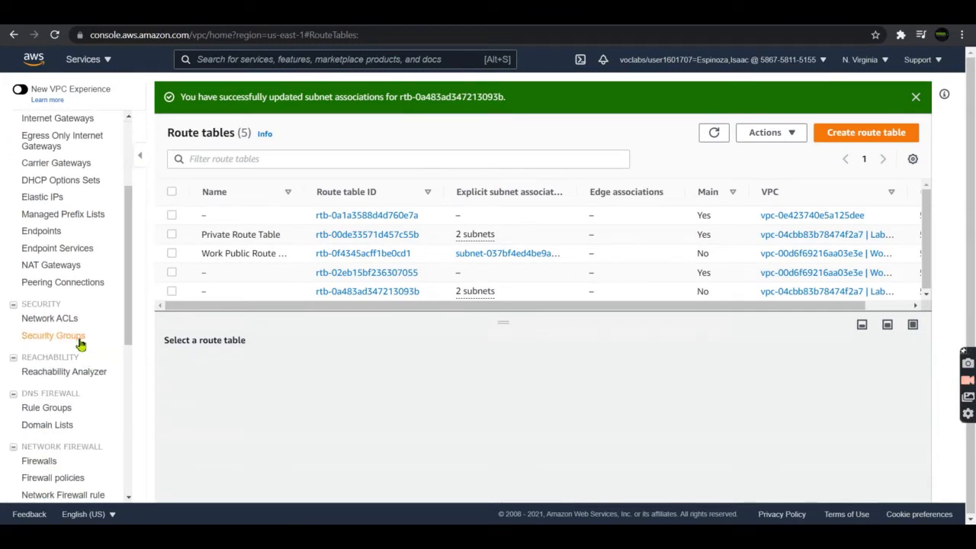
left_click(79, 338)
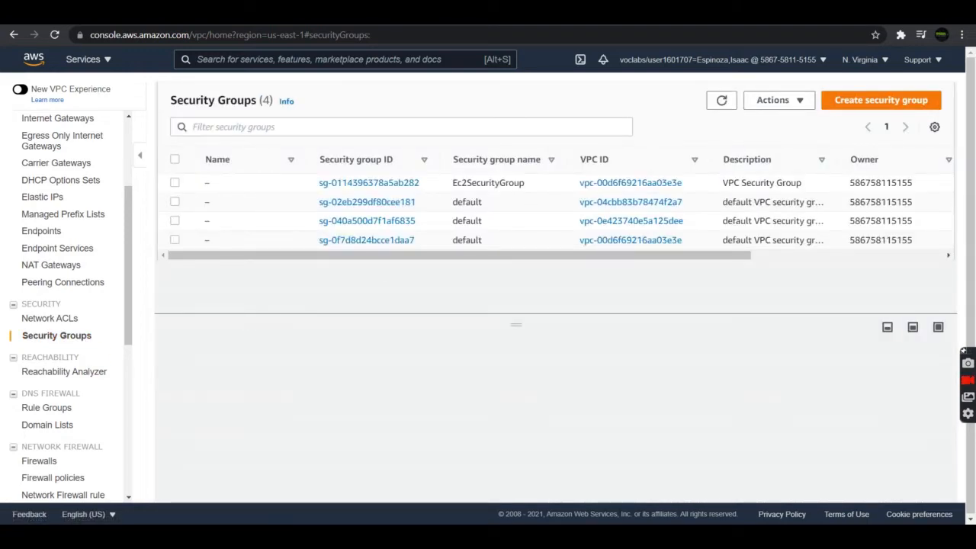
Step: Start a new security group named "Web Security Group" with the description "Enable HTTP access", following the lab instructions
key("ctrl+shift+Tab")
scroll(466, 350, "down", 3)
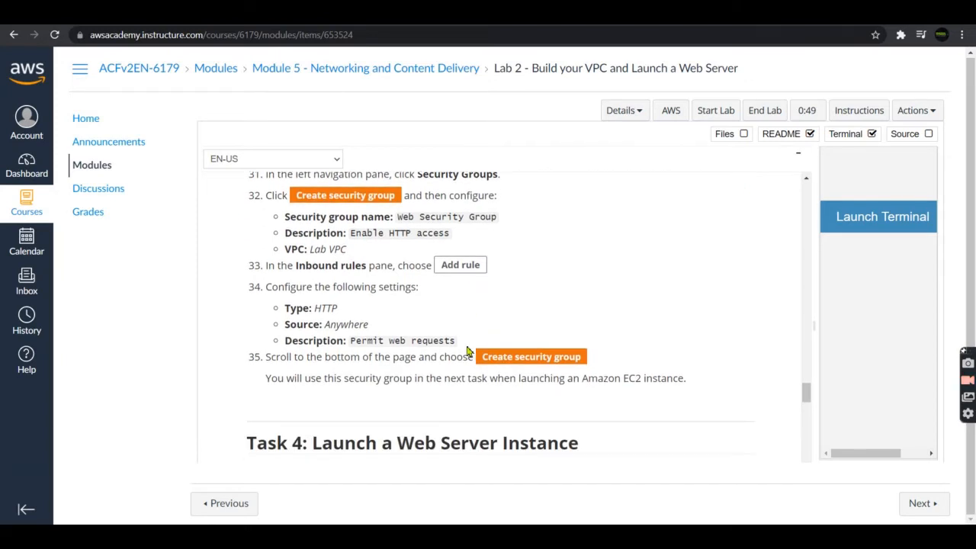
key("ctrl+Tab")
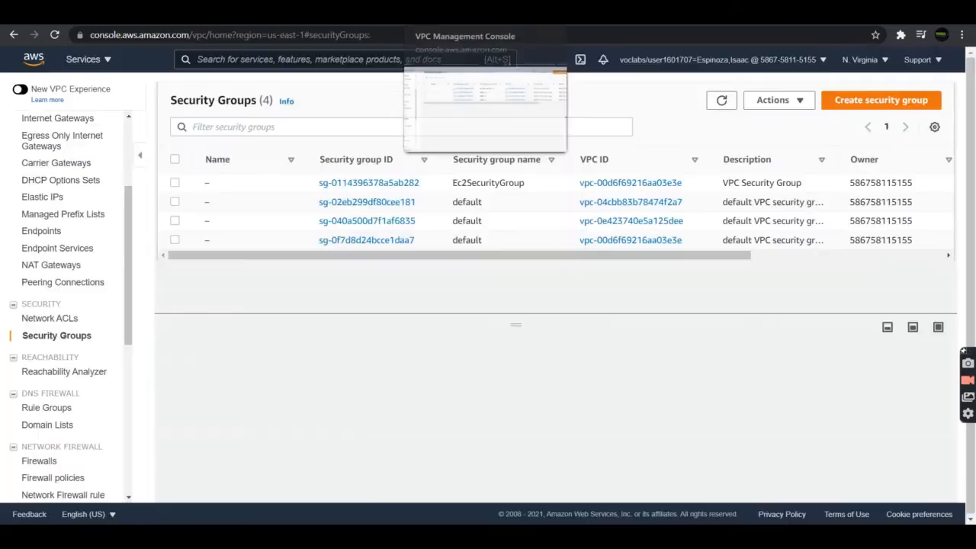
left_click(840, 100)
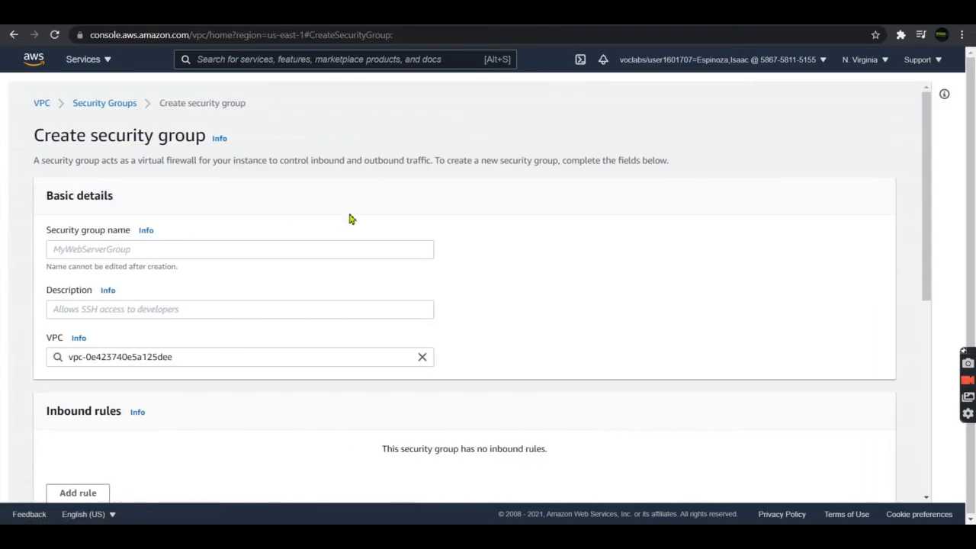
left_click(340, 245)
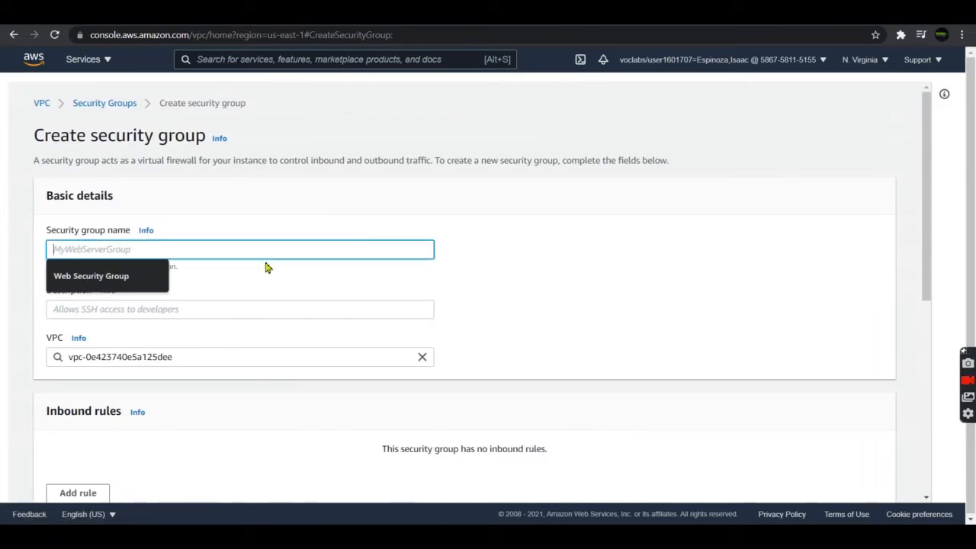
left_click(130, 282)
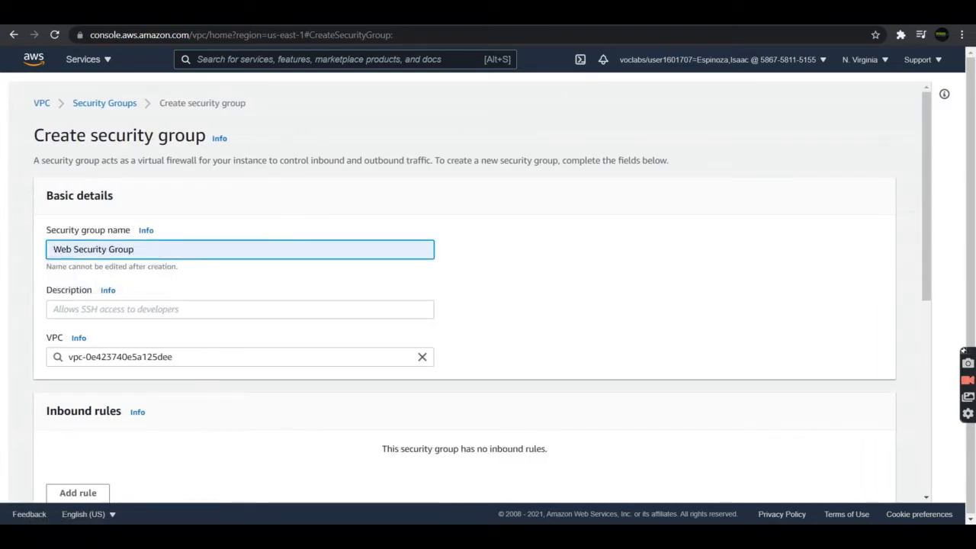
key("ctrl+Tab")
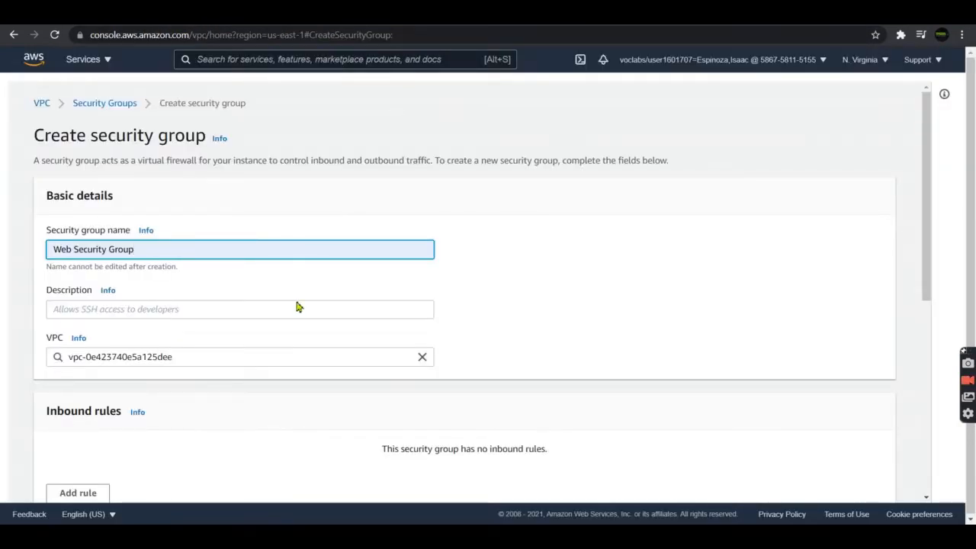
left_click(296, 309)
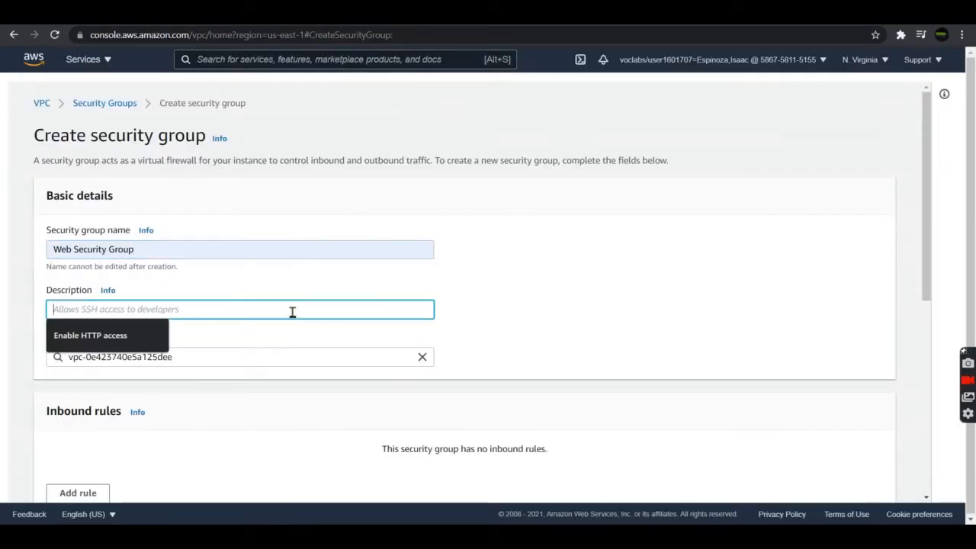
left_click(139, 347)
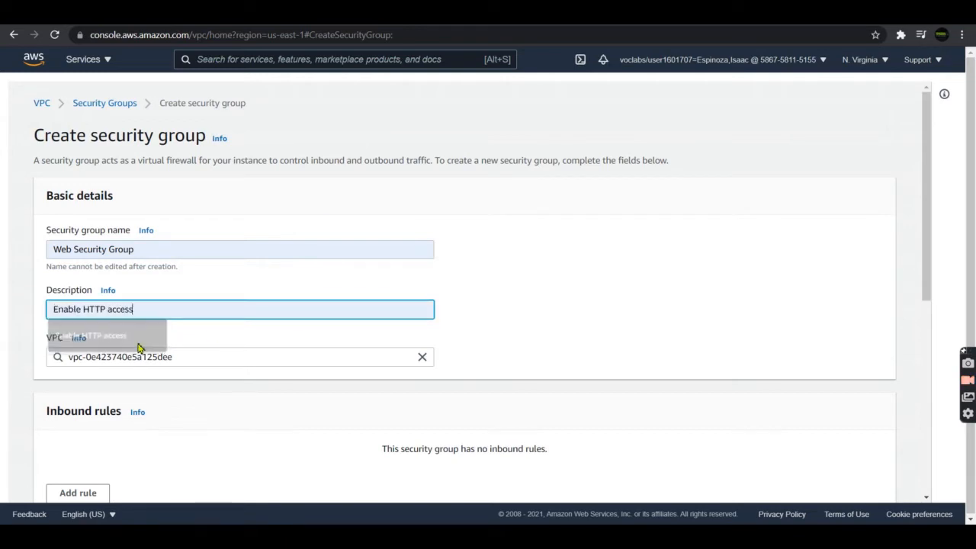
Step: Check which VPC the lab instructions require and set the security group's VPC to Lab VPC
left_click(257, 361)
left_click(301, 16)
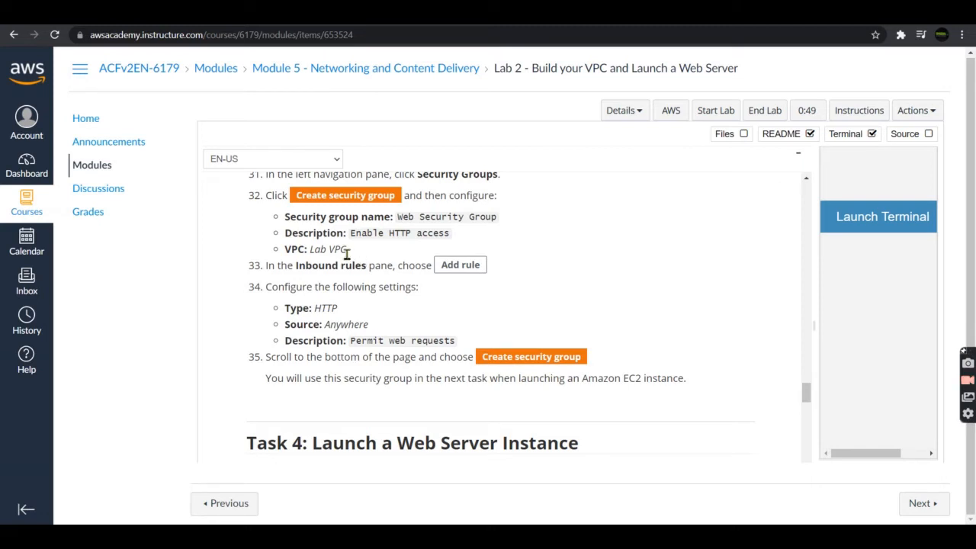
left_click(391, 16)
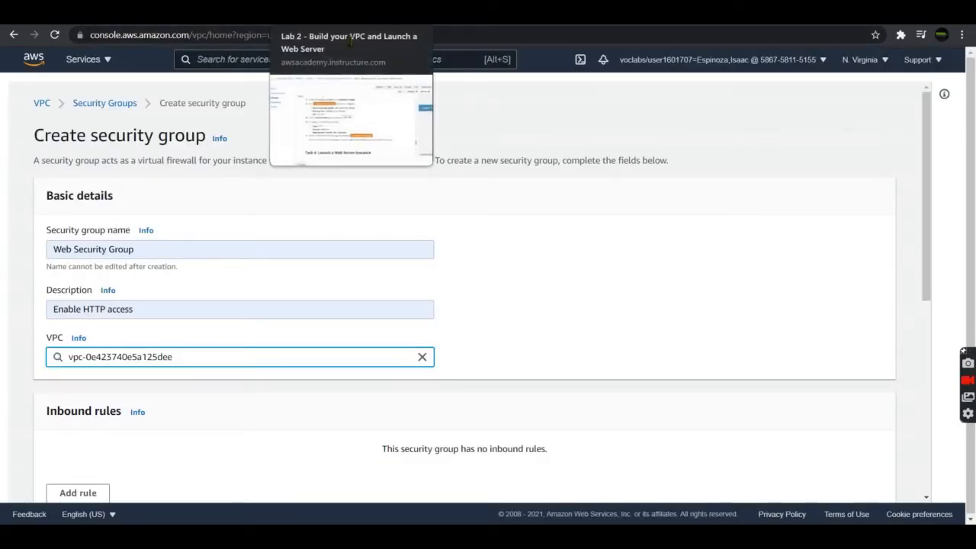
left_click(301, 15)
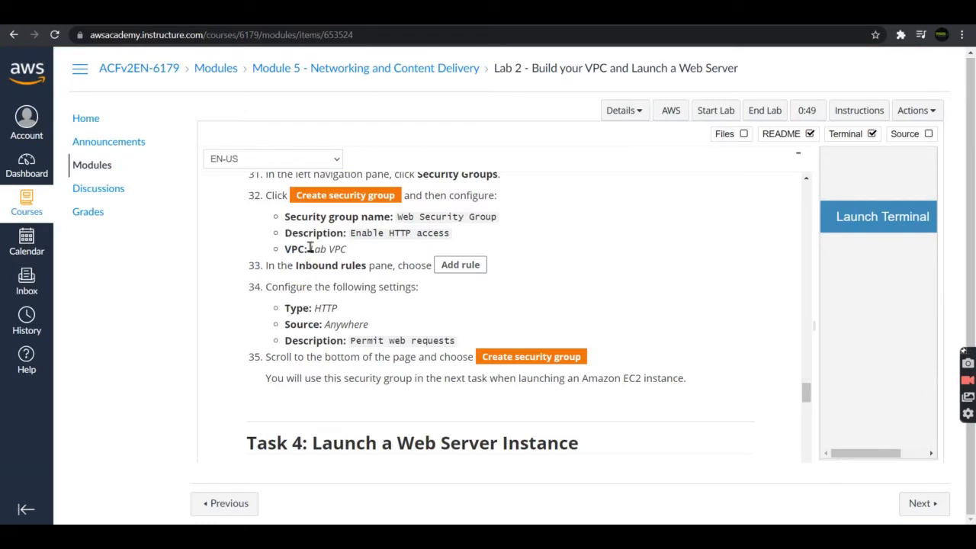
left_click_drag(310, 248, 360, 248)
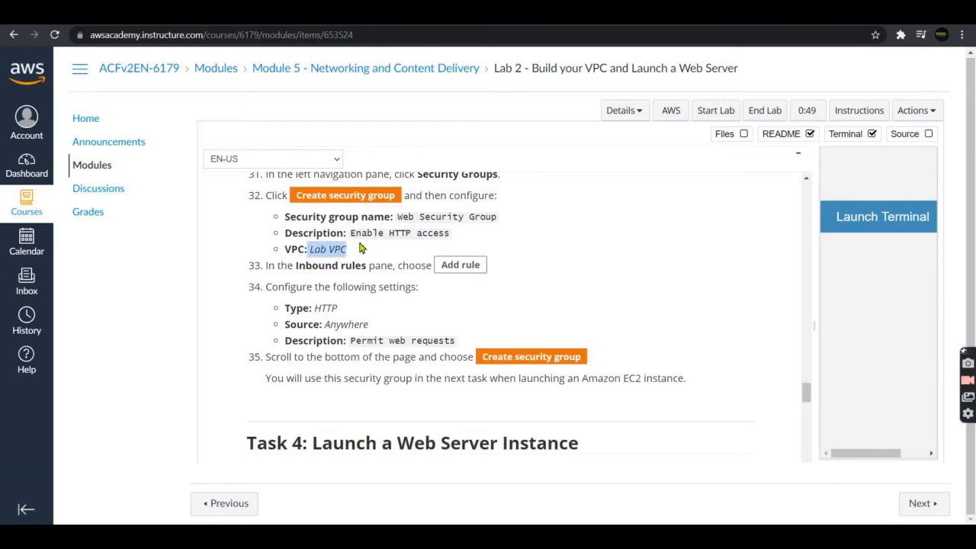
key("ctrl+Tab")
triple_click(179, 361)
key("BackSpace")
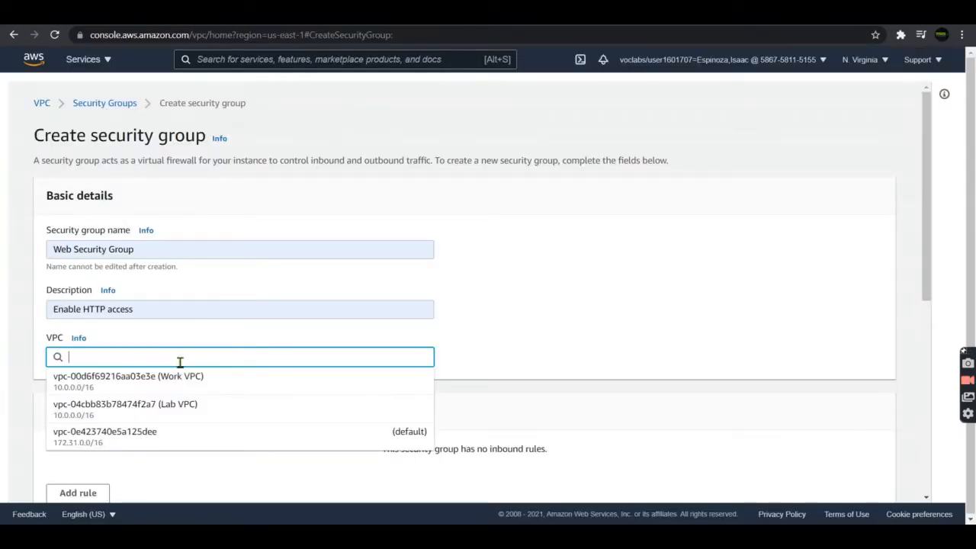
key("Down")
key("Down")
key("Return")
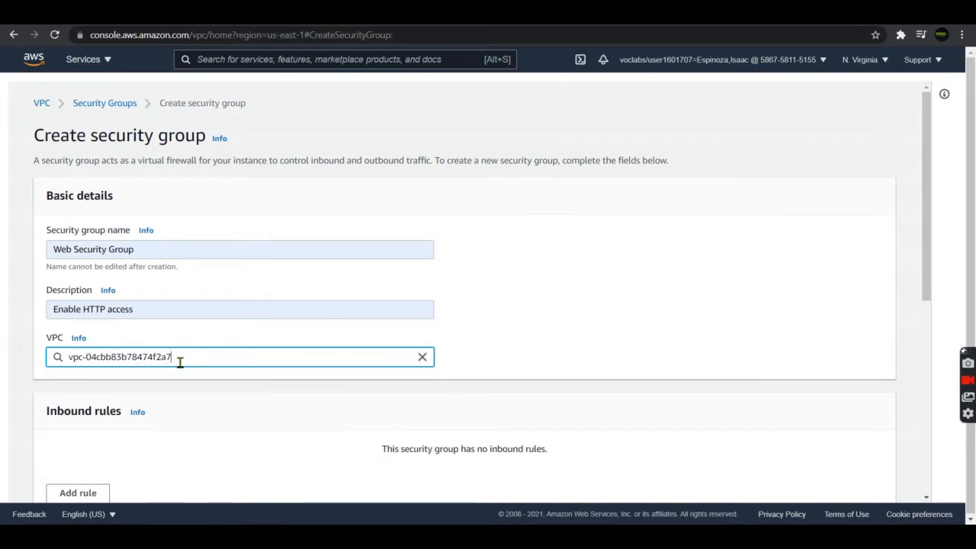
left_click(458, 372)
Step: Review the lab's inbound rule settings and add an inbound rule to the new security group
scroll(459, 366, "down", 3)
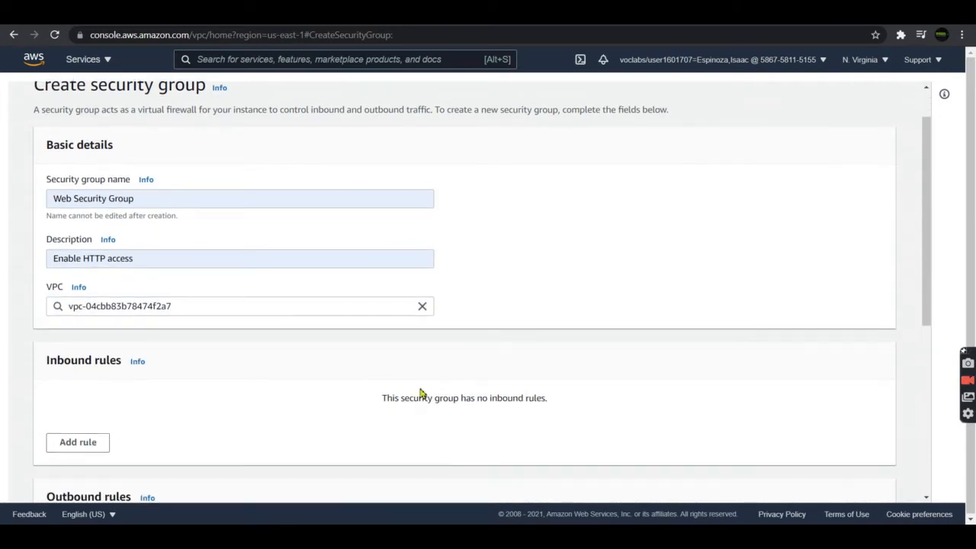
scroll(279, 430, "down", 3)
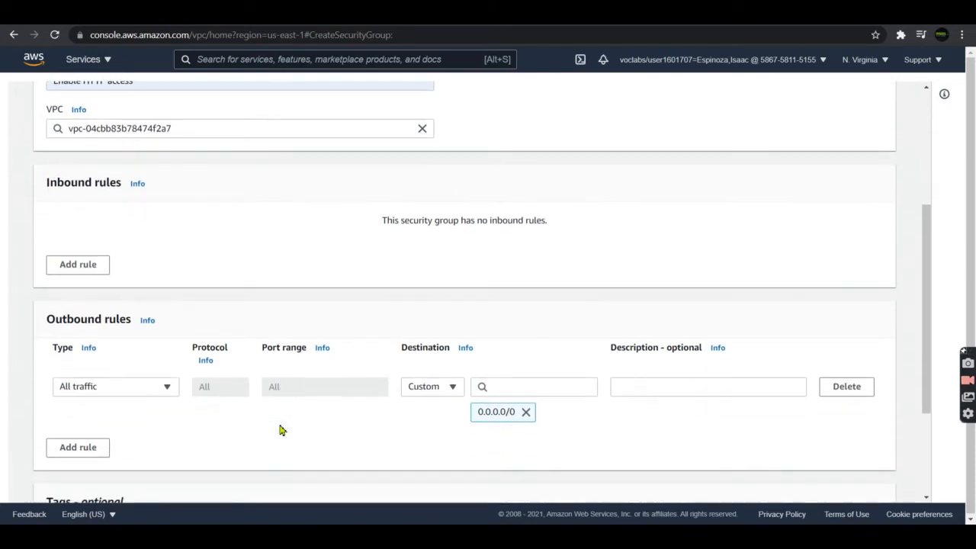
key("ctrl+Tab")
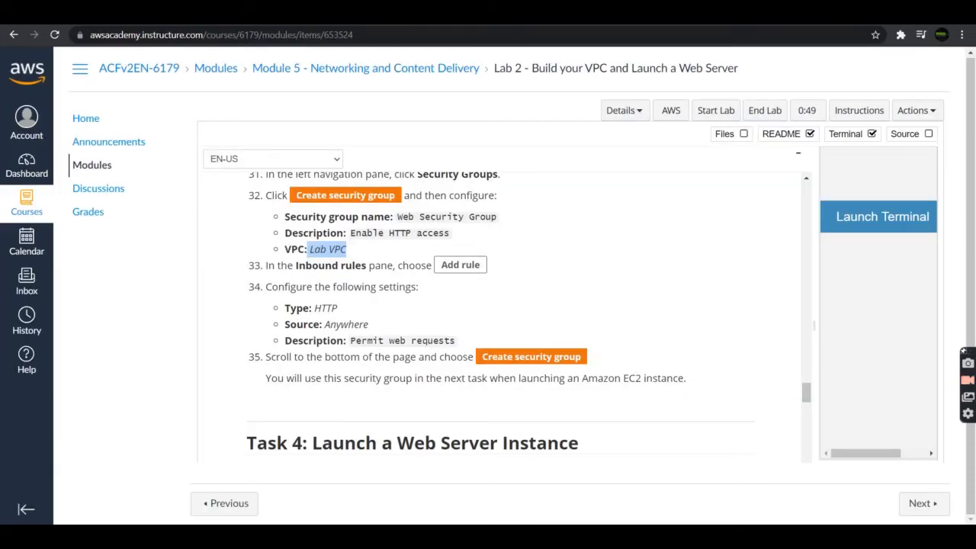
mouse_move(485, 15)
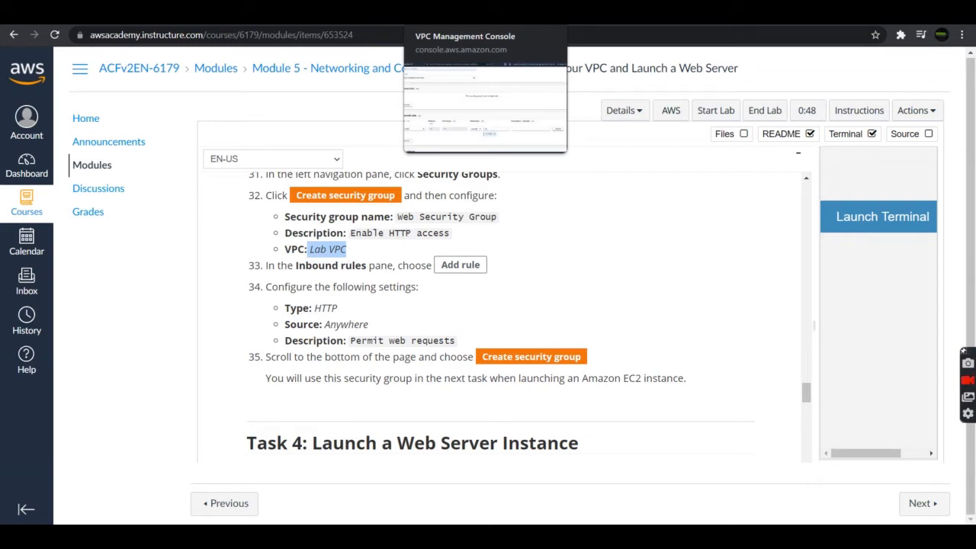
left_click(458, 14)
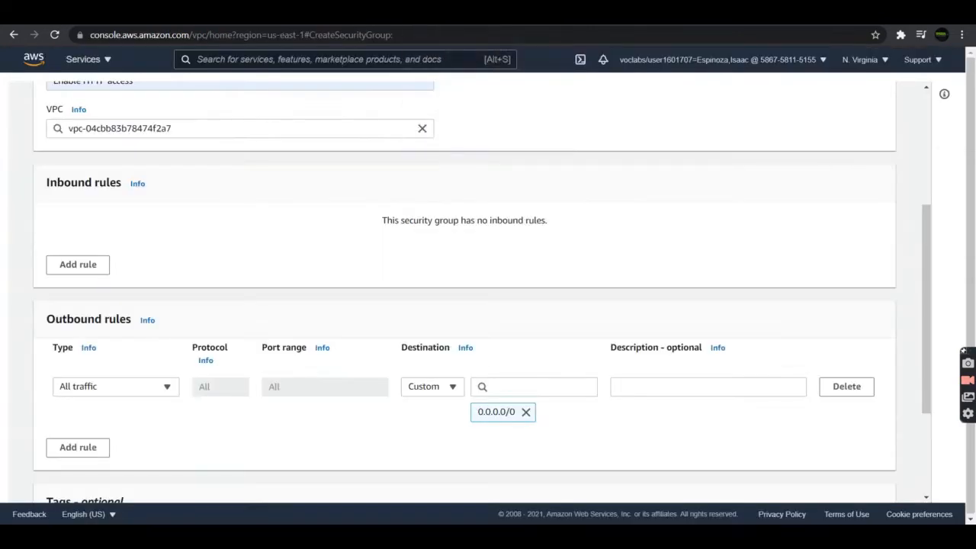
left_click(343, 13)
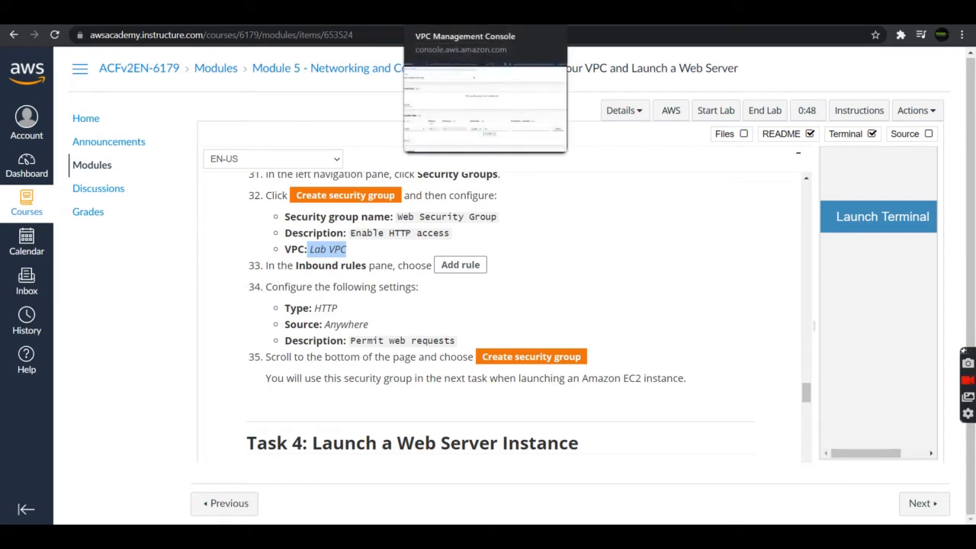
left_click(458, 14)
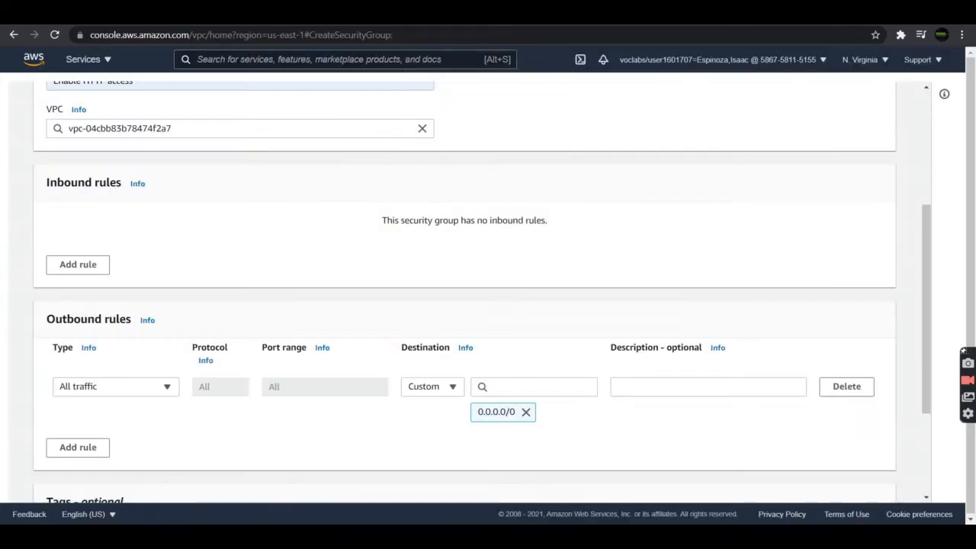
left_click(78, 264)
left_click(99, 257)
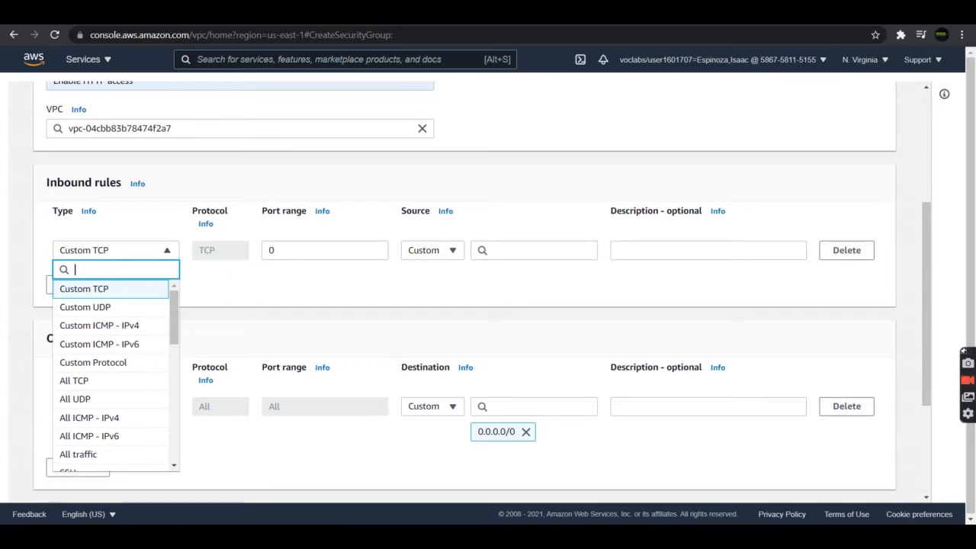
left_click(274, 14)
left_click(473, 14)
left_click_drag(176, 314, 175, 349)
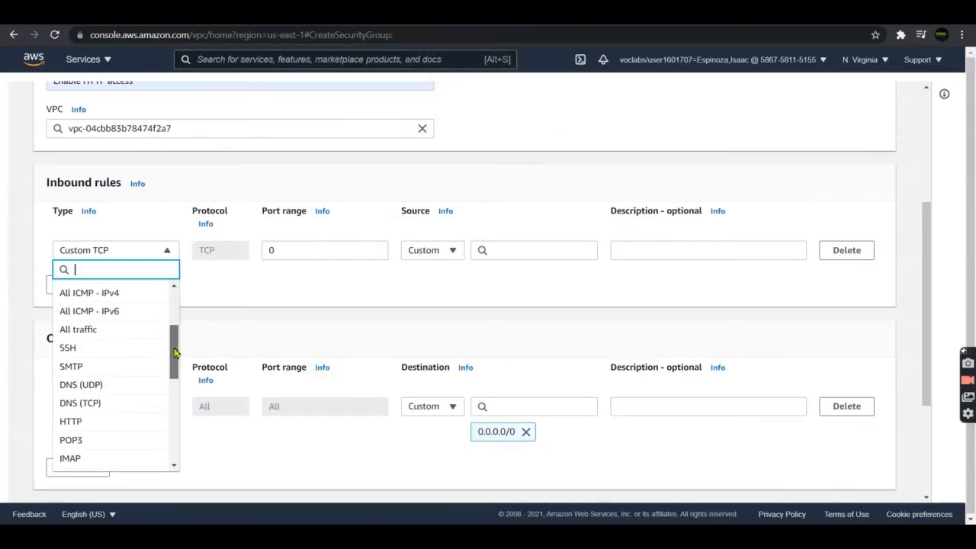
left_click(112, 406)
left_click(140, 256)
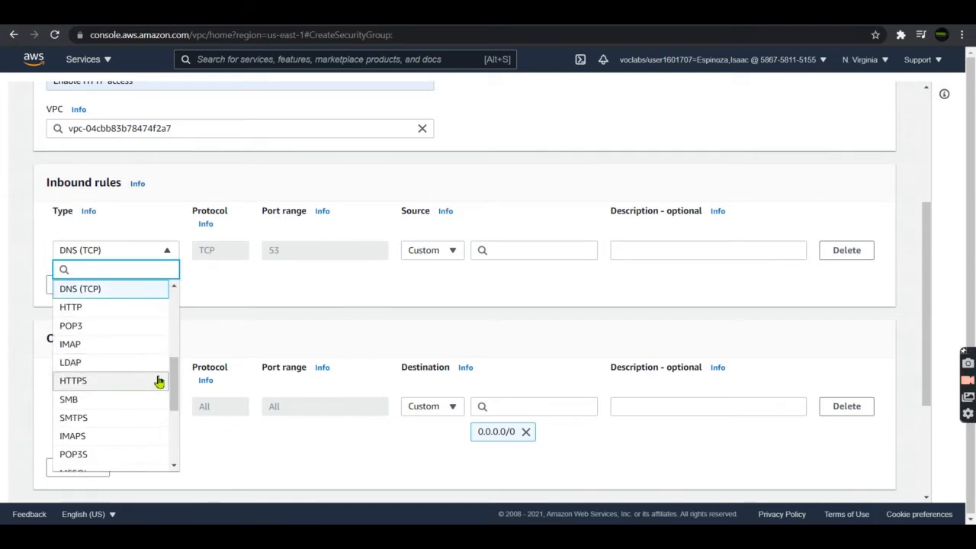
mouse_move(173, 381)
left_mouse_down()
mouse_move(169, 424)
mouse_move(163, 383)
left_mouse_up()
scroll(159, 383, "up", 1)
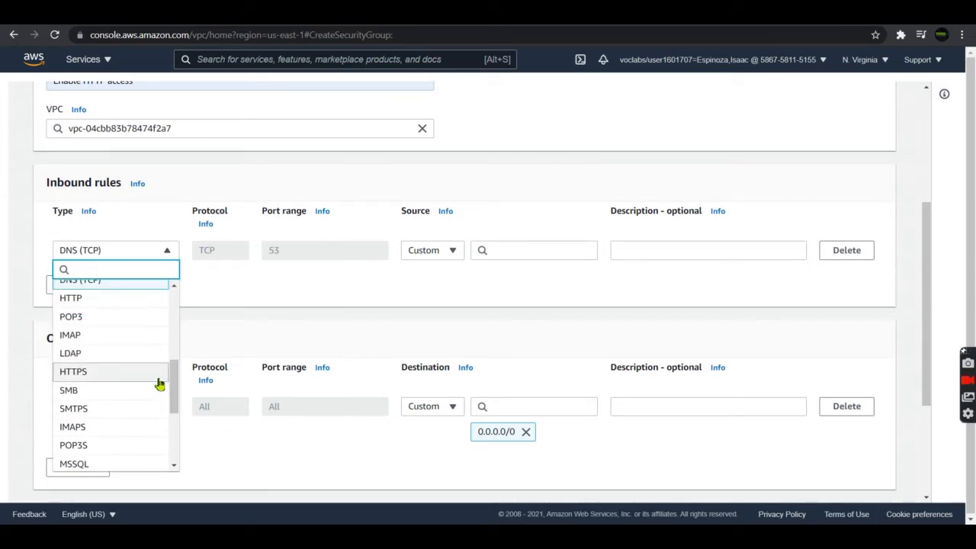
left_click(156, 381)
Step: Recheck the rule type in the lab instructions and set the inbound rule's type to HTTP
key("alt+Tab")
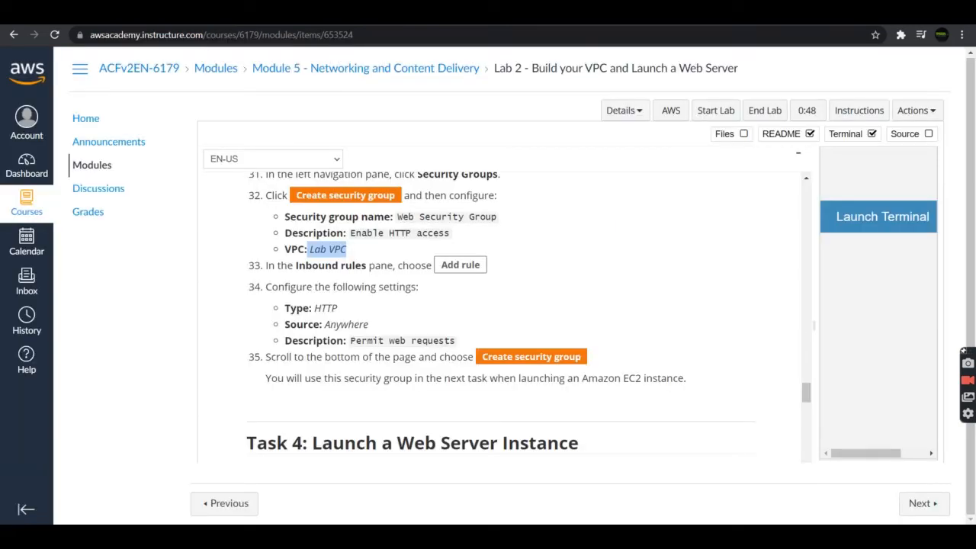
key("alt+Tab")
left_click(150, 255)
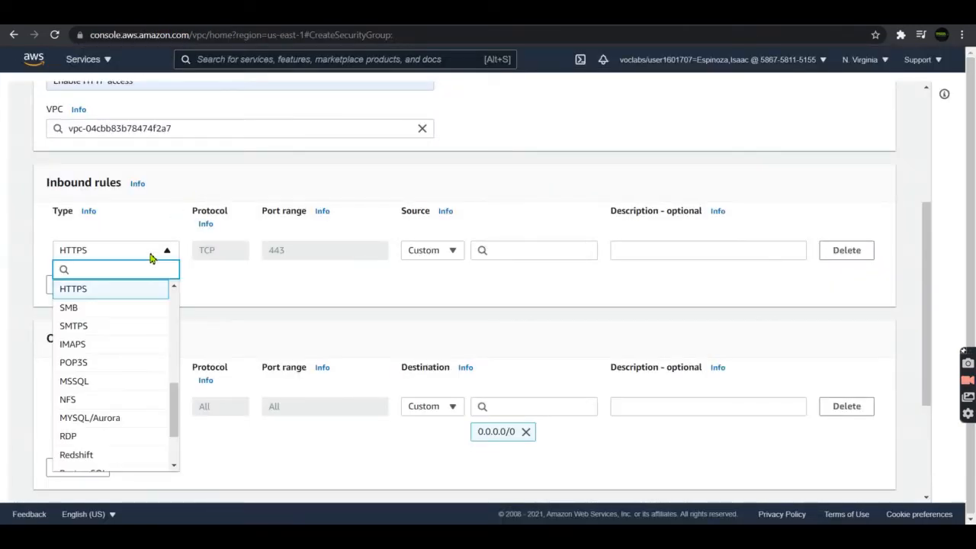
type("htt")
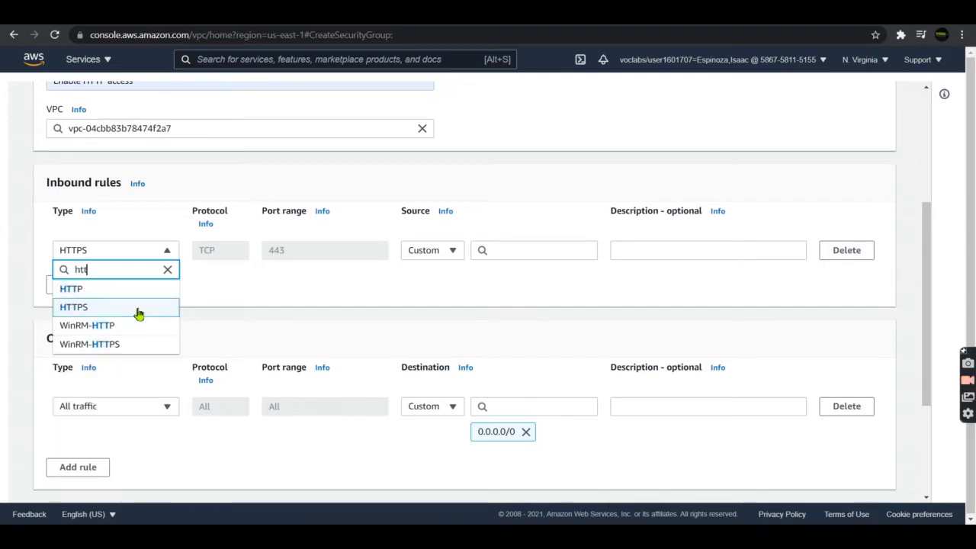
left_click(116, 293)
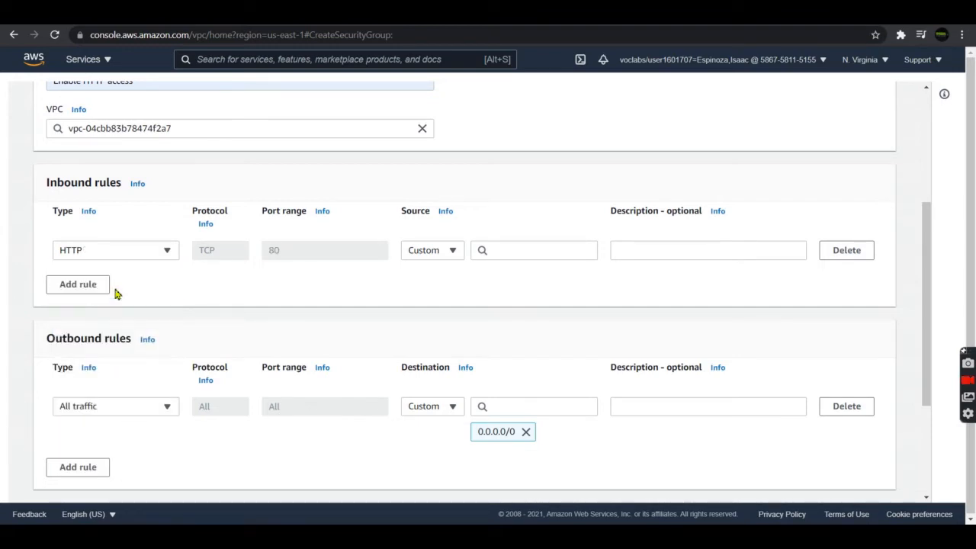
Step: Set the inbound HTTP rule's source to Anywhere (0.0.0.0/0) and its description to "Permit web requests", following the lab instructions
left_click(444, 251)
left_click(432, 290)
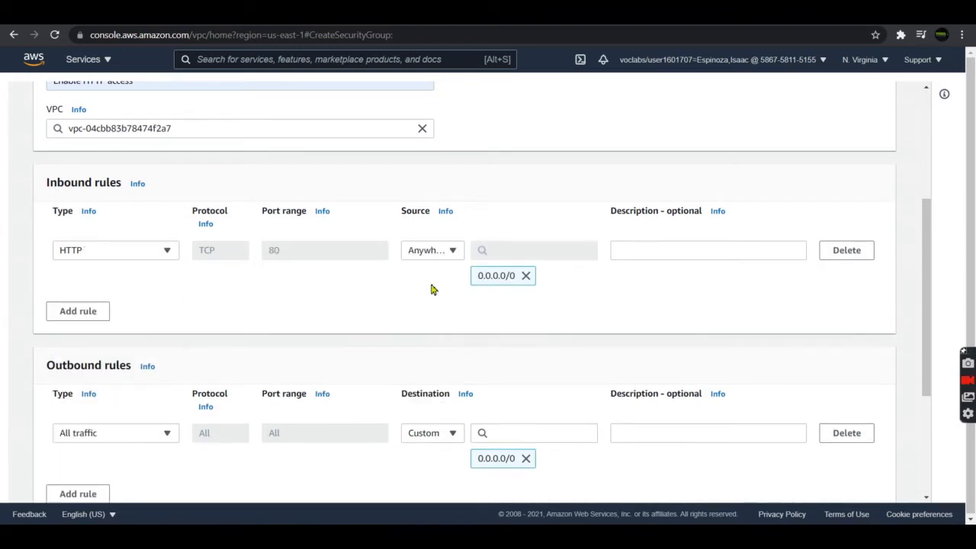
key("ctrl+Tab")
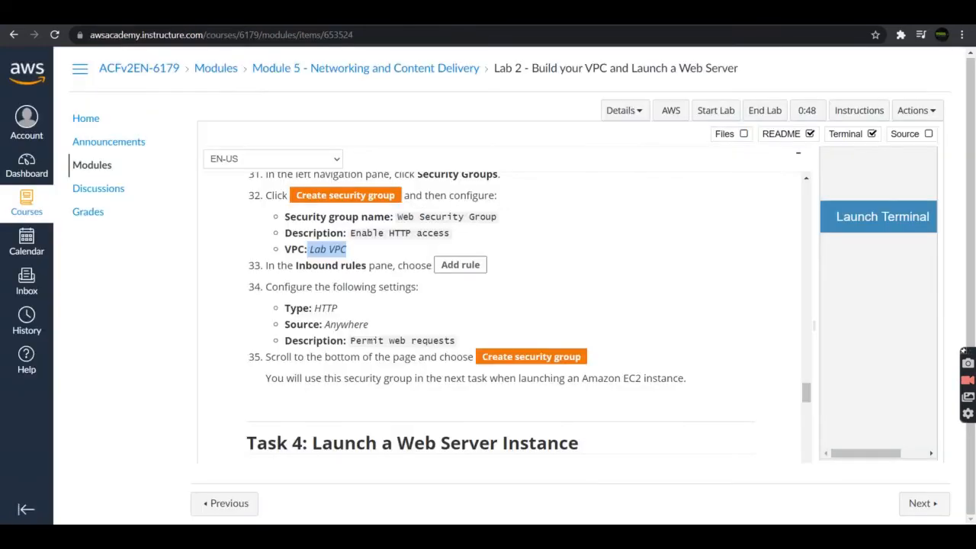
left_click_drag(357, 343, 459, 340)
left_click(351, 347)
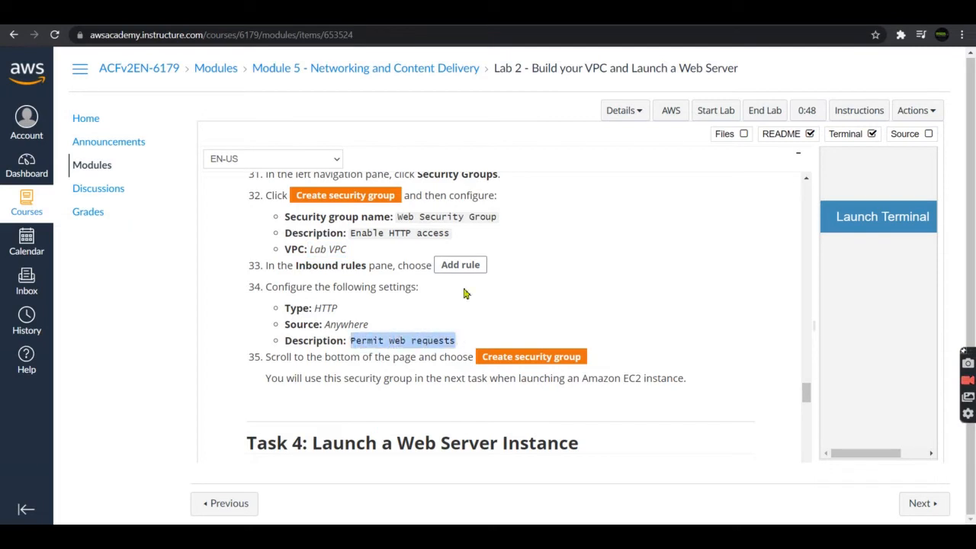
key("alt+Tab")
left_click(626, 251)
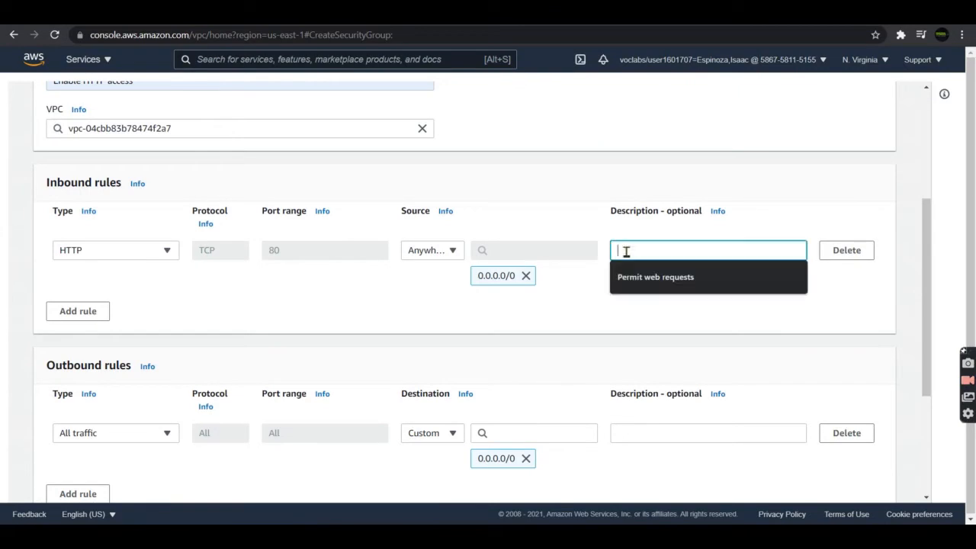
left_click(618, 277)
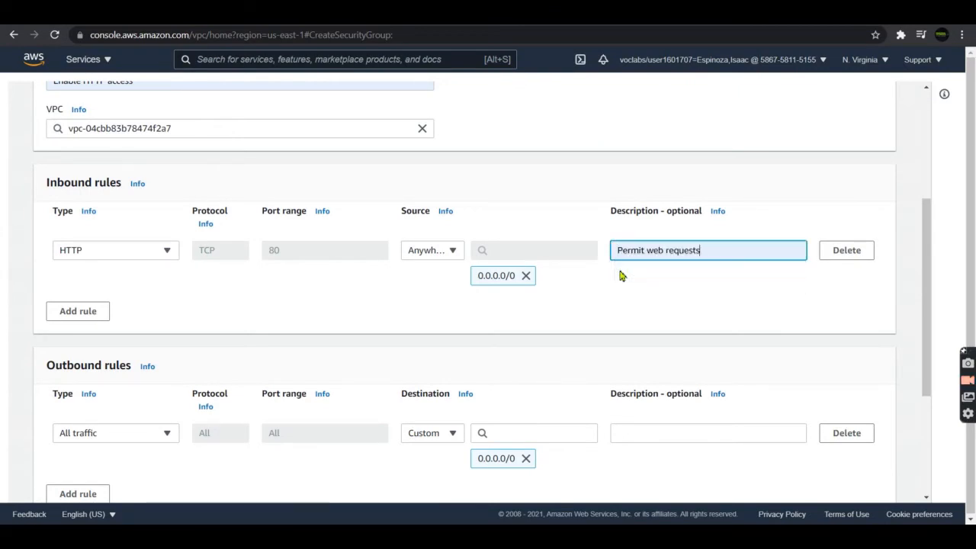
Step: Check the lab's final security group instruction and create Web Security Group with the configured rules
key("alt+Tab")
left_click(380, 363)
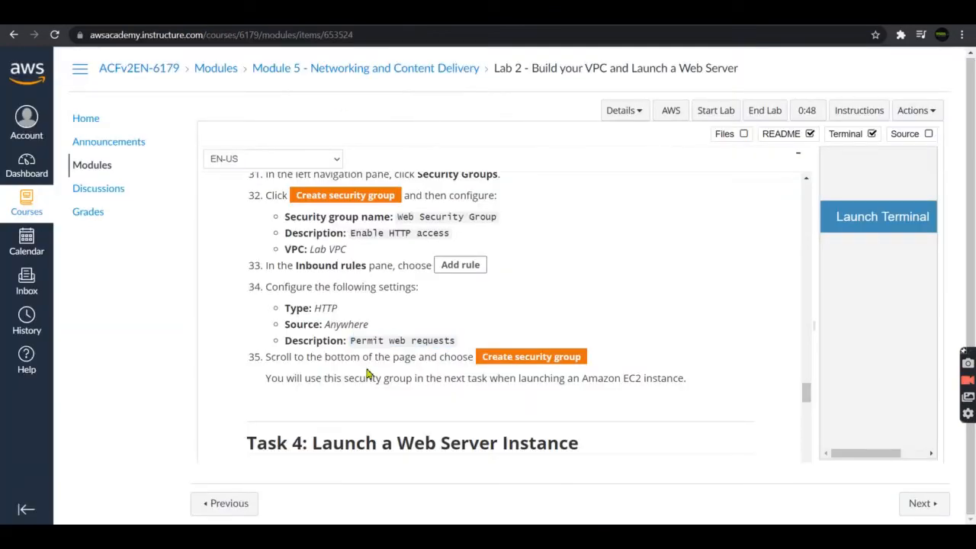
scroll(366, 373, "down", 1)
key("alt+Tab")
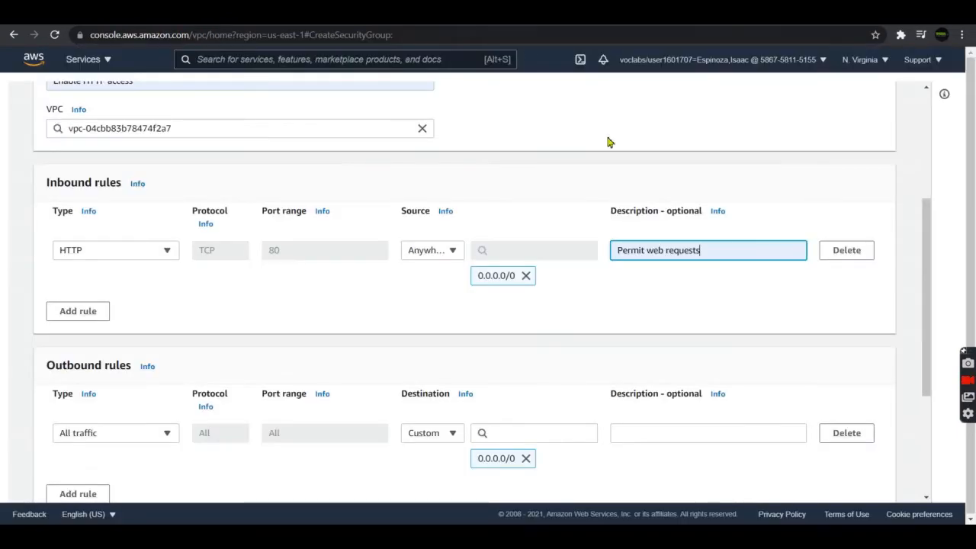
left_click_drag(932, 220, 920, 355)
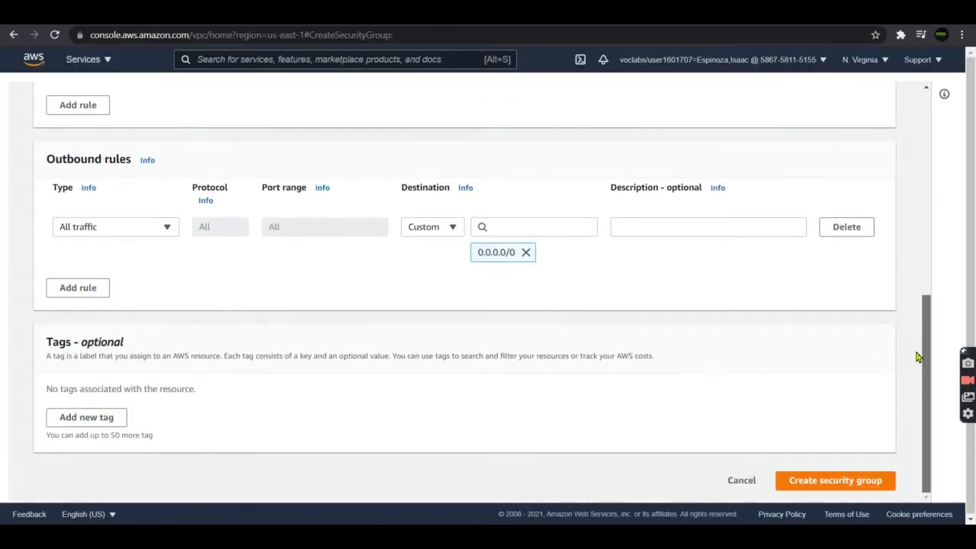
left_click(797, 477)
Step: Read the start of Task 4 in the lab instructions and open the EC2 service in the AWS console
key("alt+Tab")
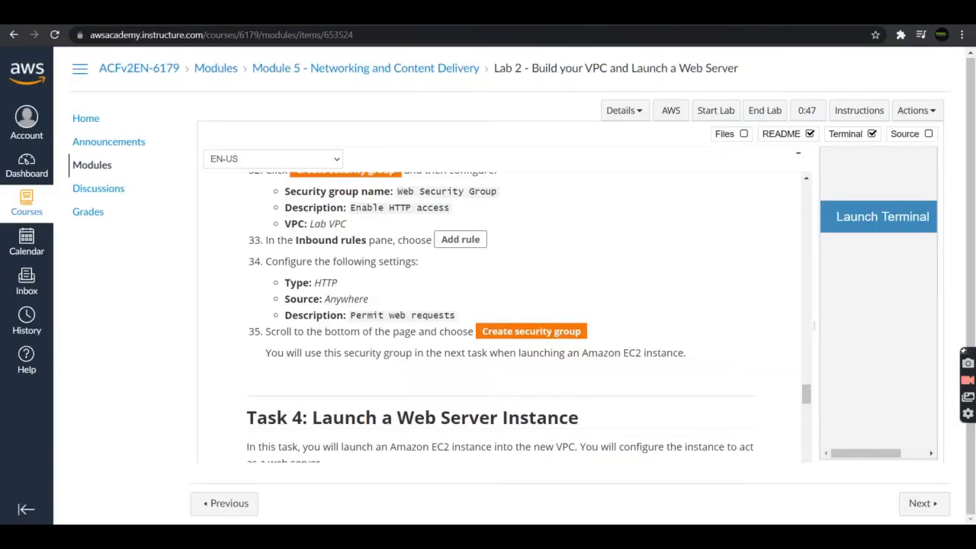
scroll(389, 318, "down", 3)
scroll(389, 319, "down", 2)
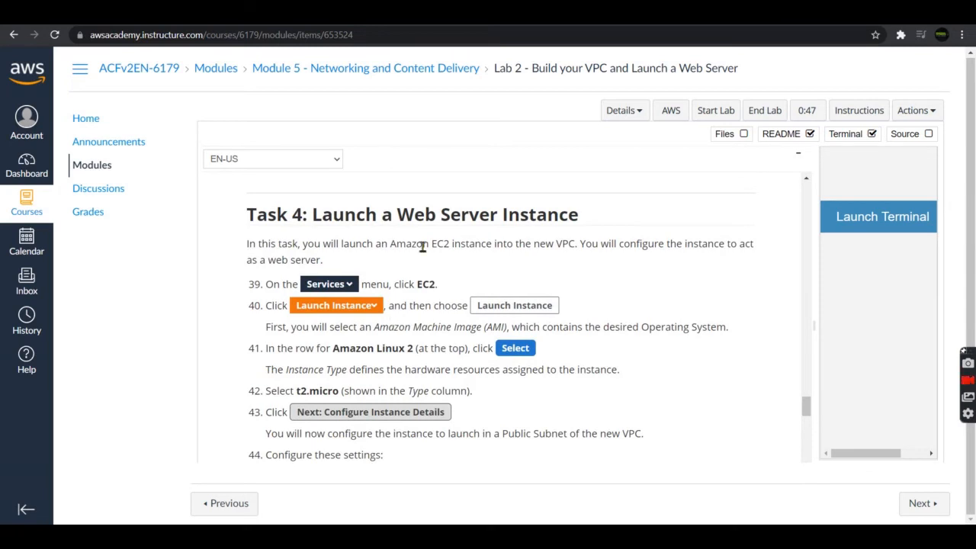
key("alt+Tab")
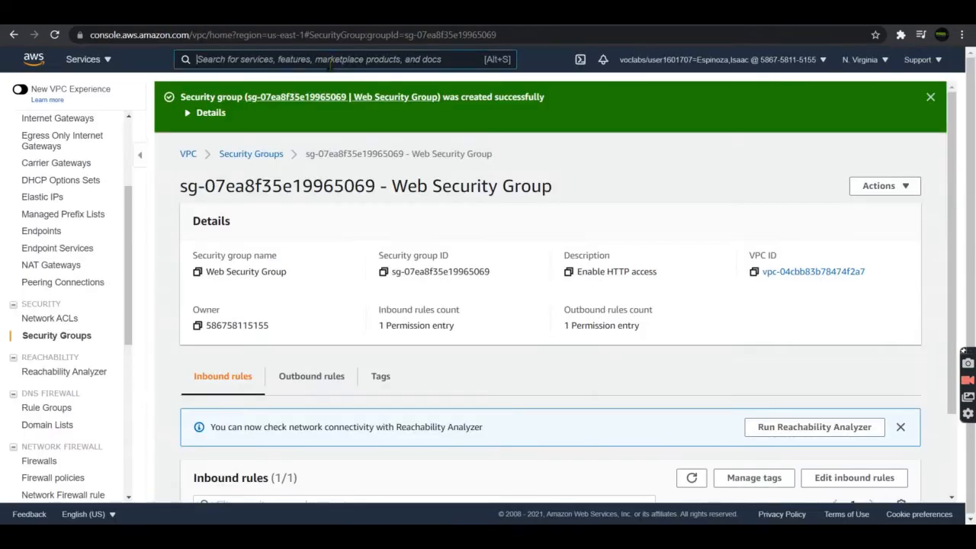
type("ec2")
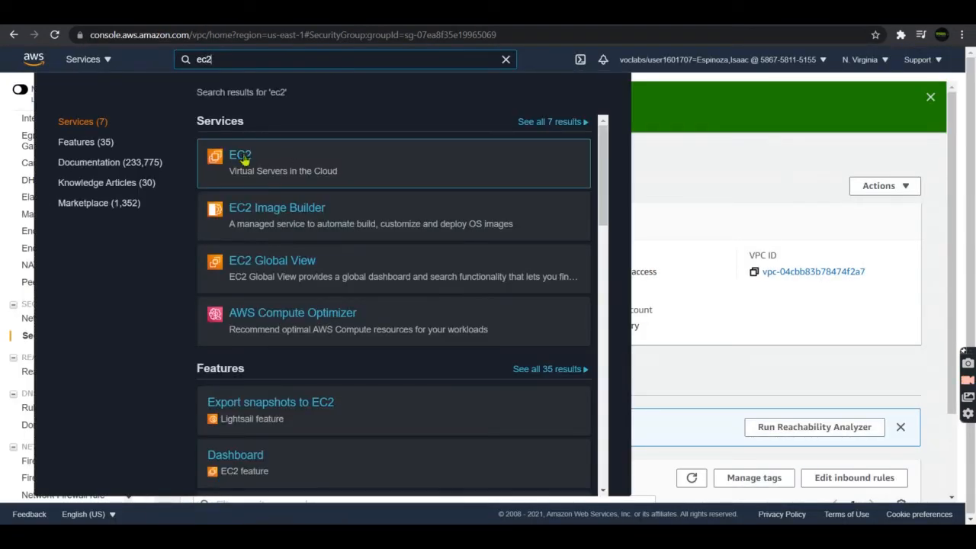
left_click(240, 157)
Step: Check the Task 4 launch instructions, start launching a new EC2 instance and choose the 64-bit (x86) Amazon Linux 2 AMI
key("alt+Tab")
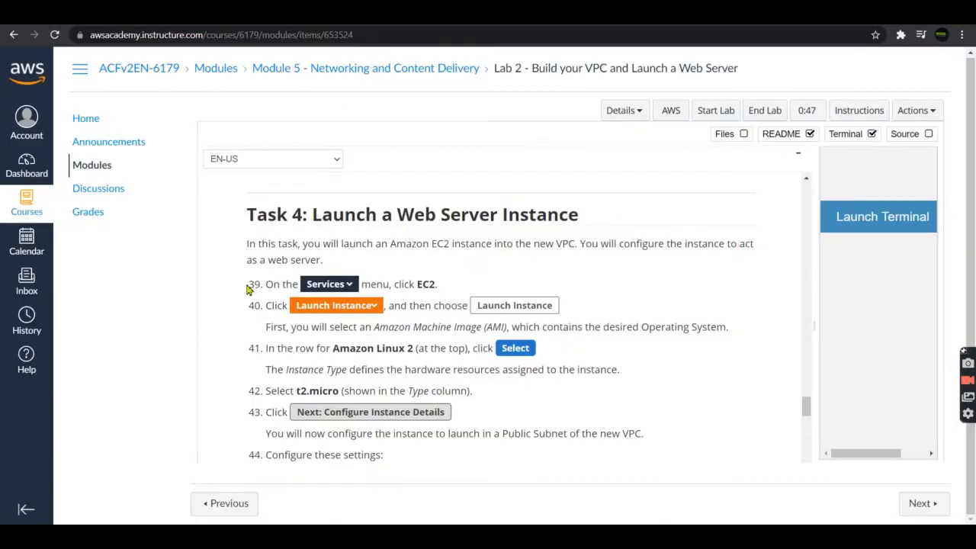
scroll(248, 289, "down", 2)
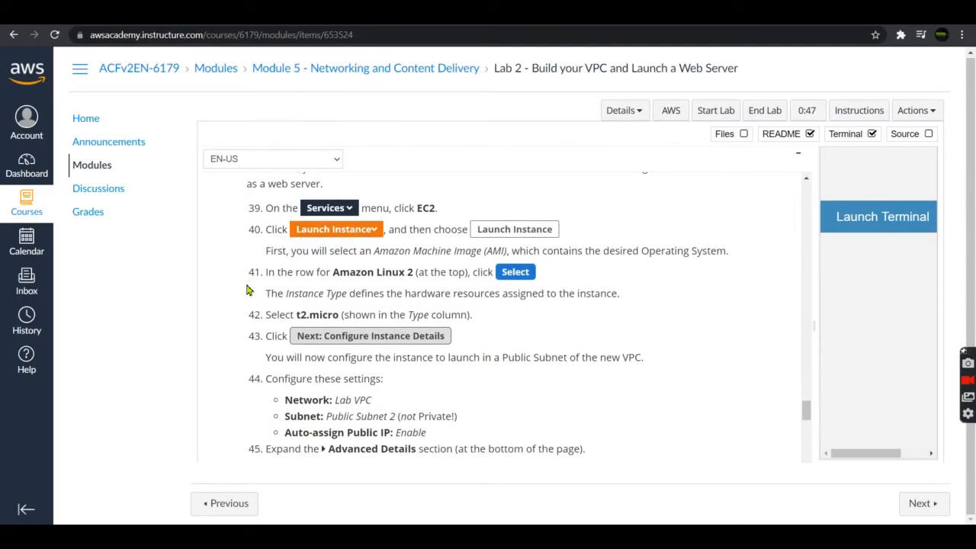
key("alt+Tab")
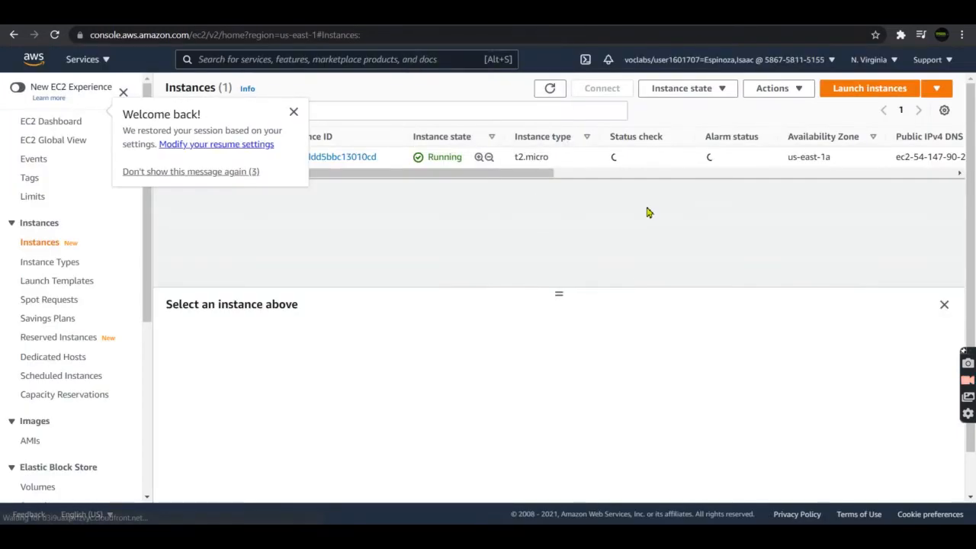
left_click(860, 89)
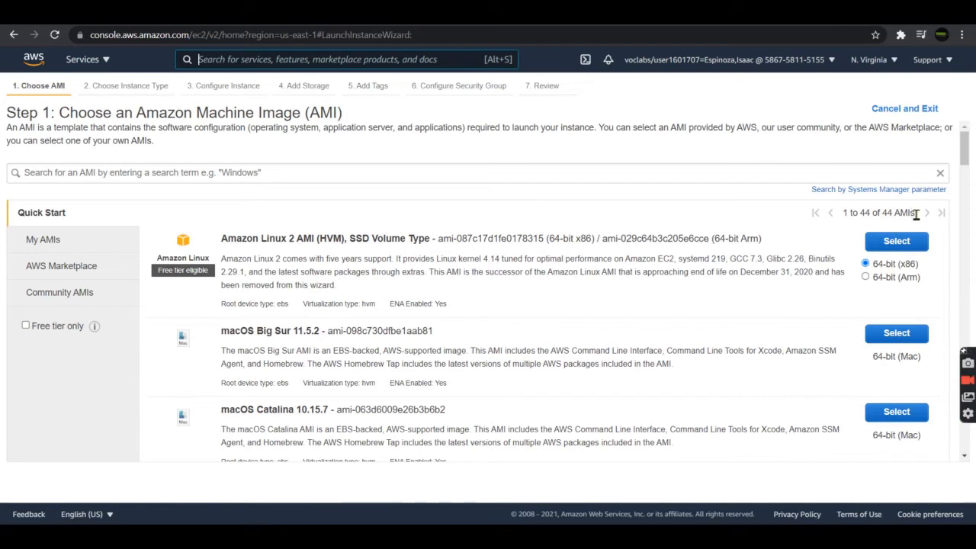
left_click(897, 241)
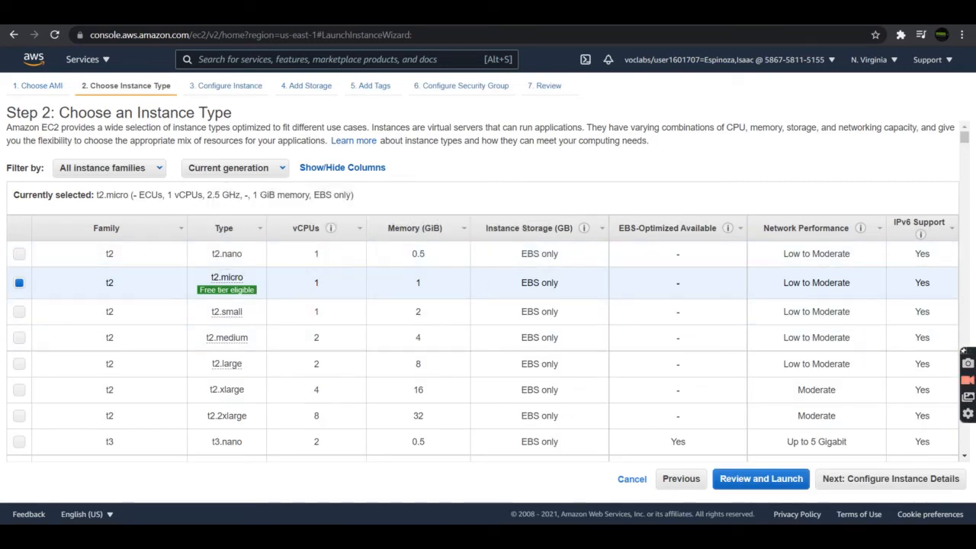
Step: Check the required instance type in the lab instructions, keep t2.micro and continue to the instance details
key("ctrl+shift+Tab")
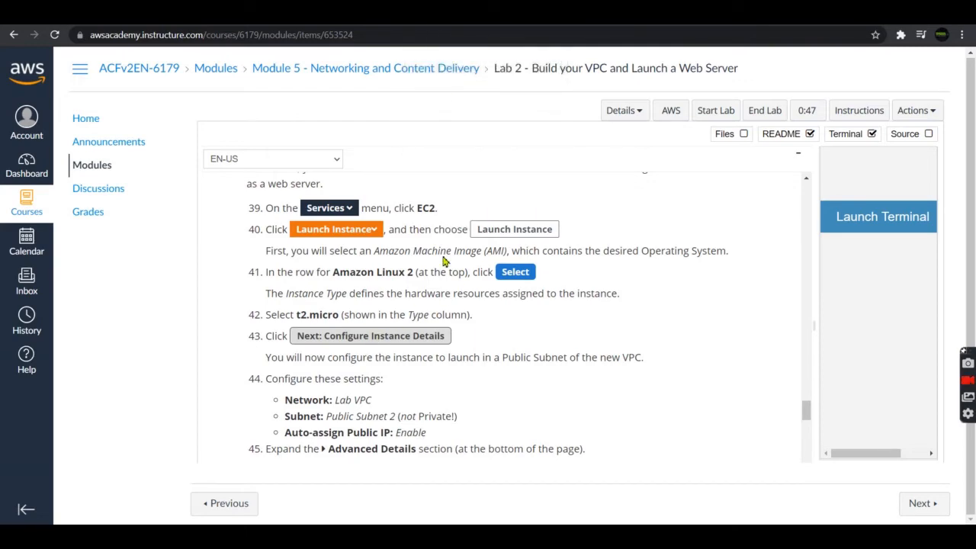
key("ctrl+Tab")
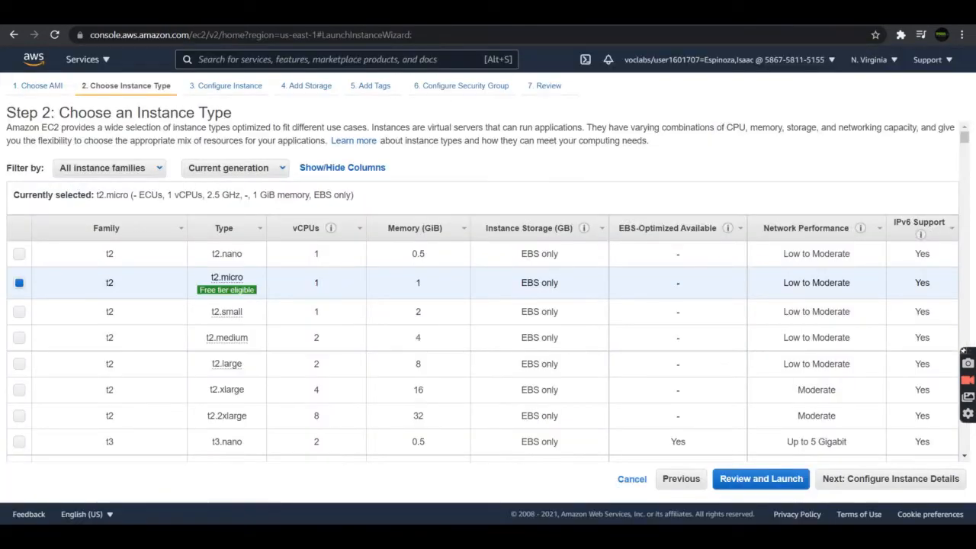
left_click(857, 478)
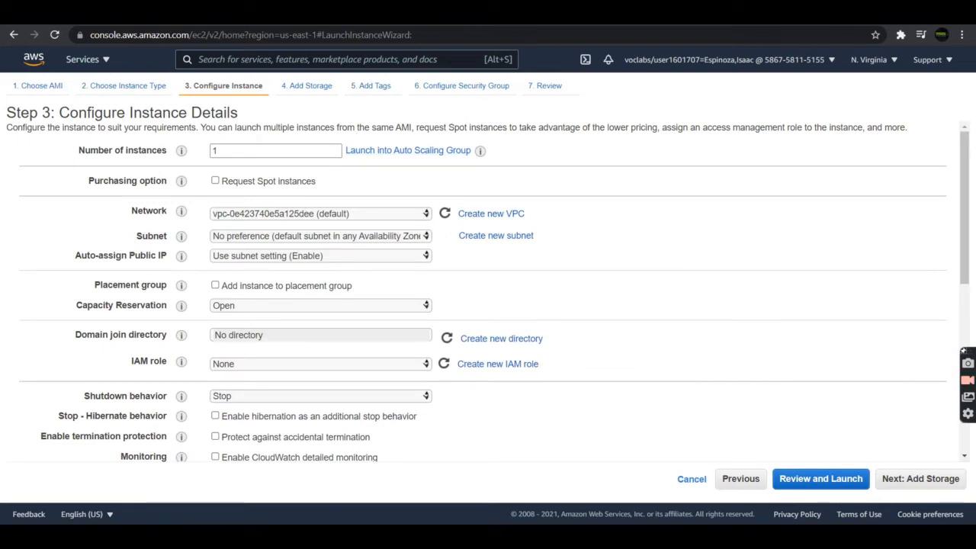
Step: Look up the required network in the lab instructions and set the instance's network to Lab VPC
key("ctrl+Tab")
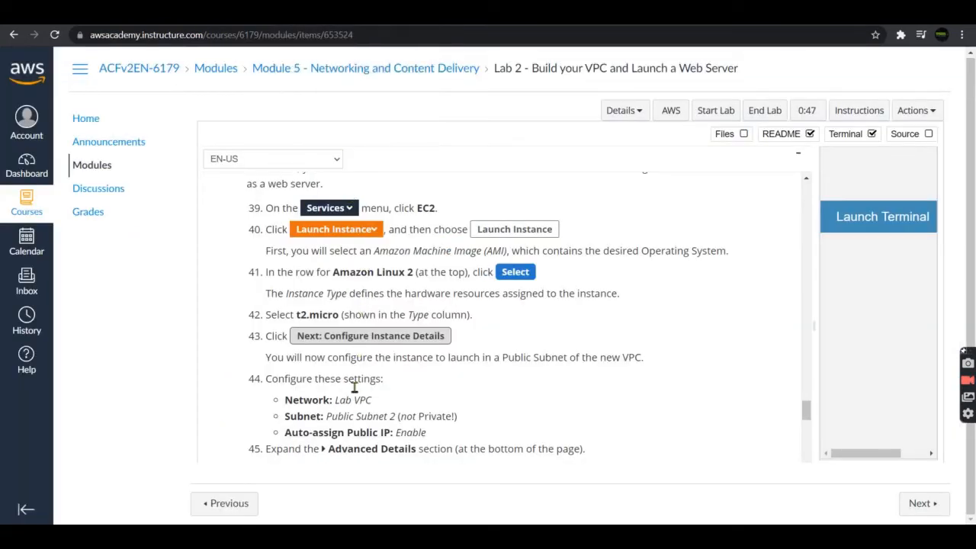
scroll(352, 388, "down", 3)
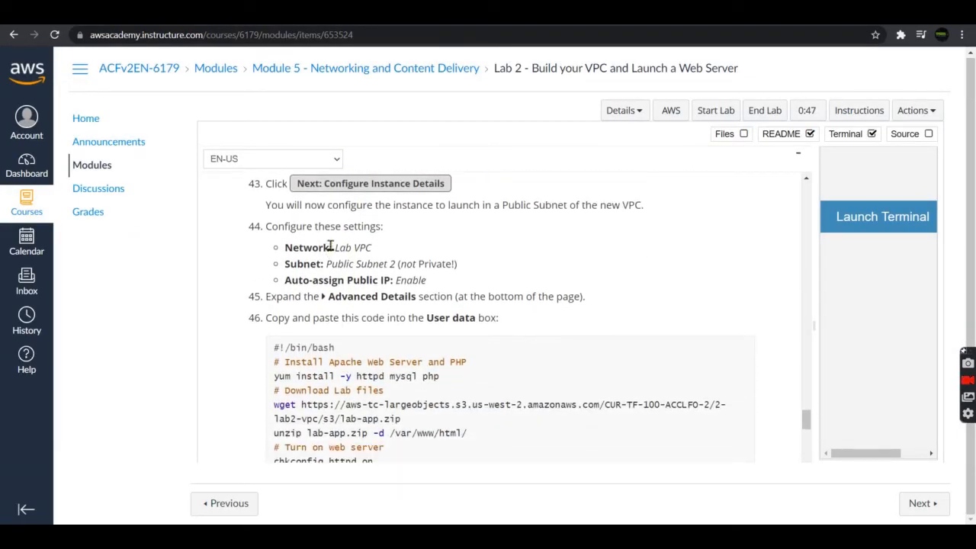
left_click_drag(337, 248, 373, 250)
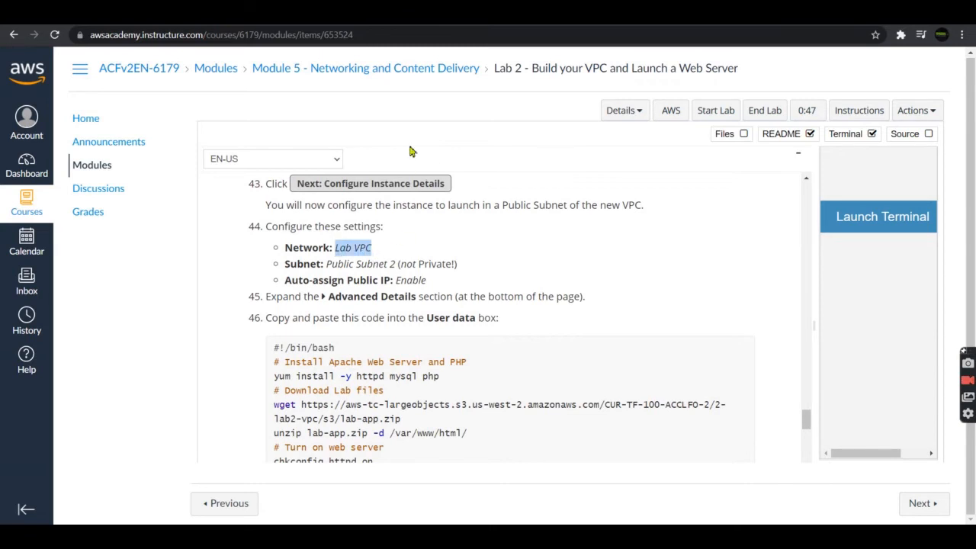
left_click(459, 12)
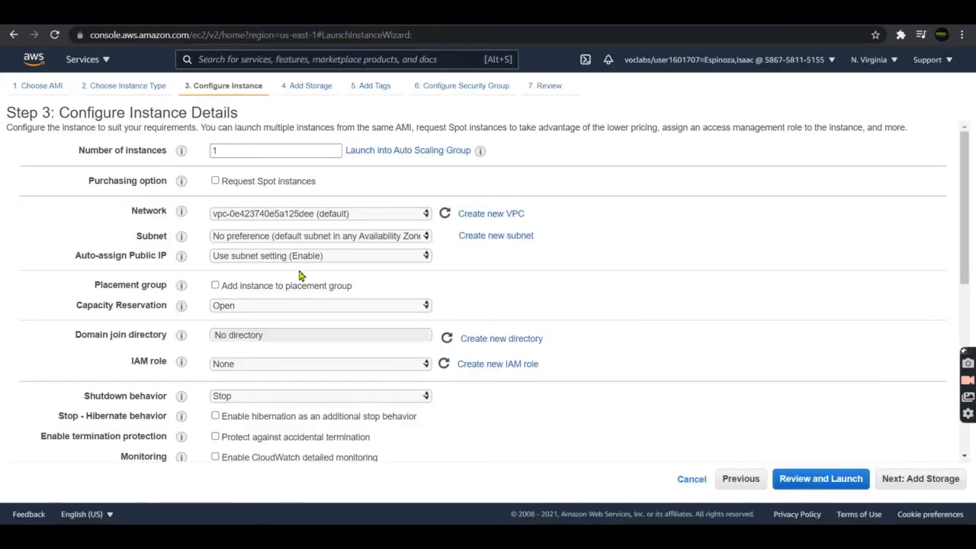
left_click(287, 215)
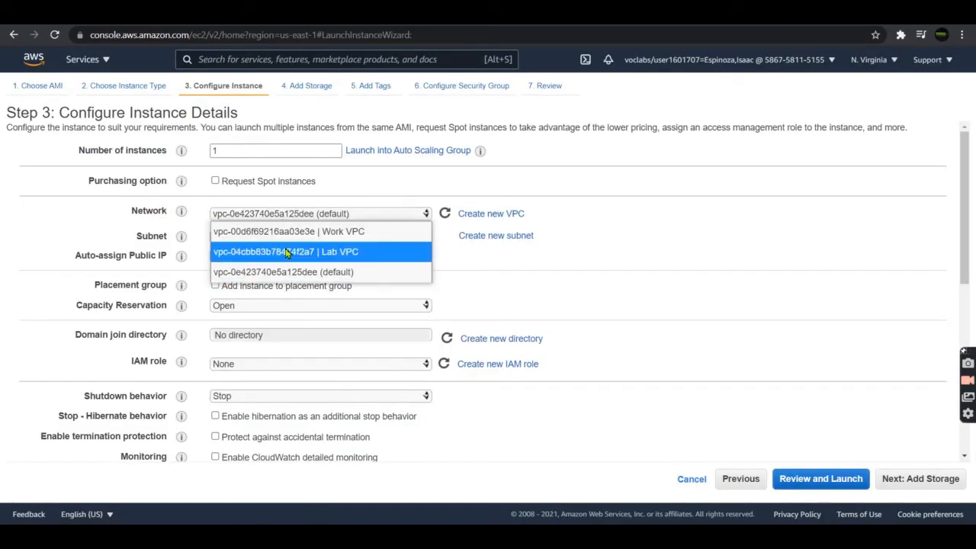
left_click(283, 251)
Step: Check the required subnet in the lab instructions and set the instance's subnet to Public Subnet 2
left_click(314, 13)
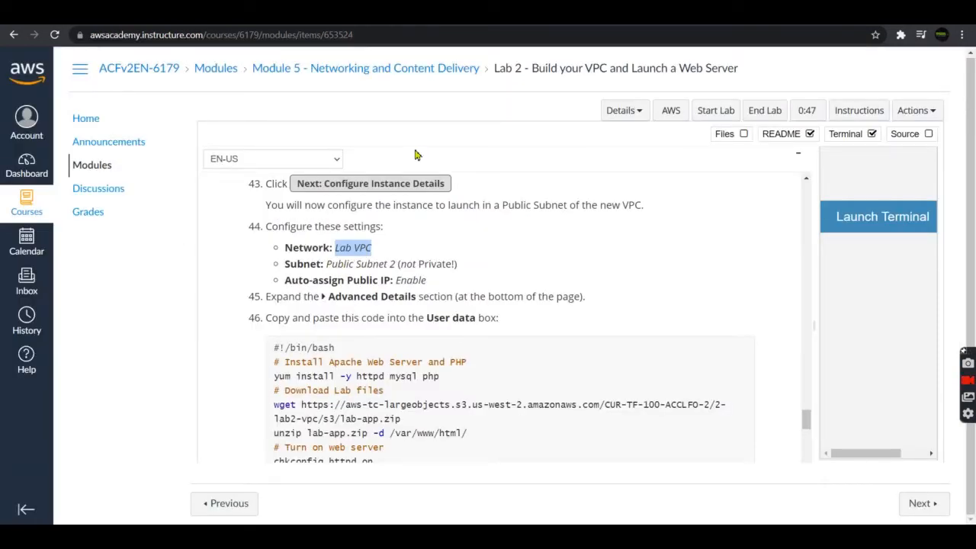
key("ctrl+Tab")
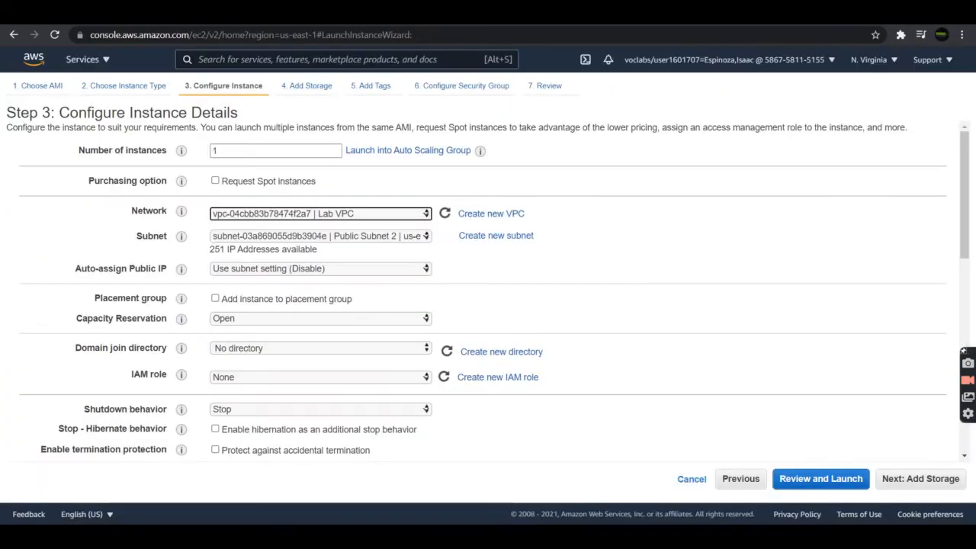
left_click(390, 237)
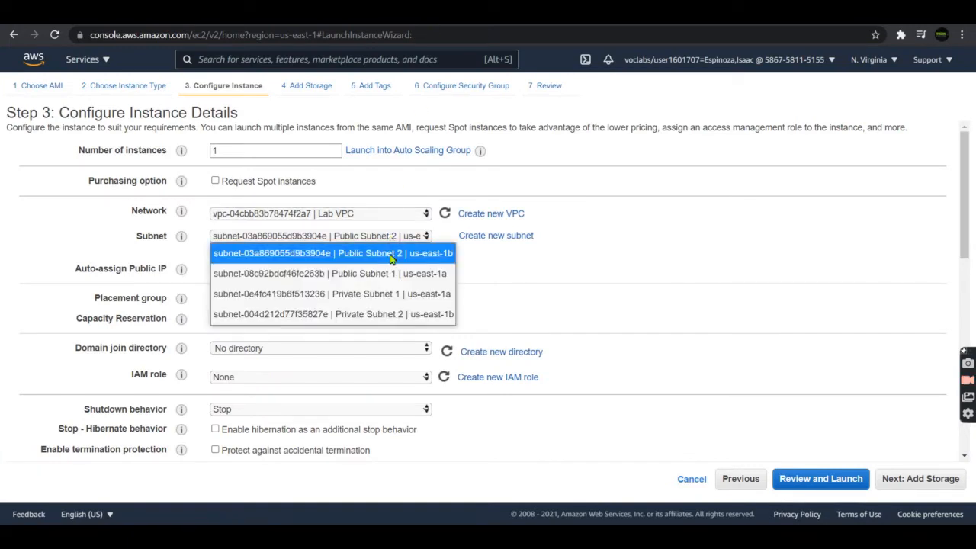
left_click(390, 254)
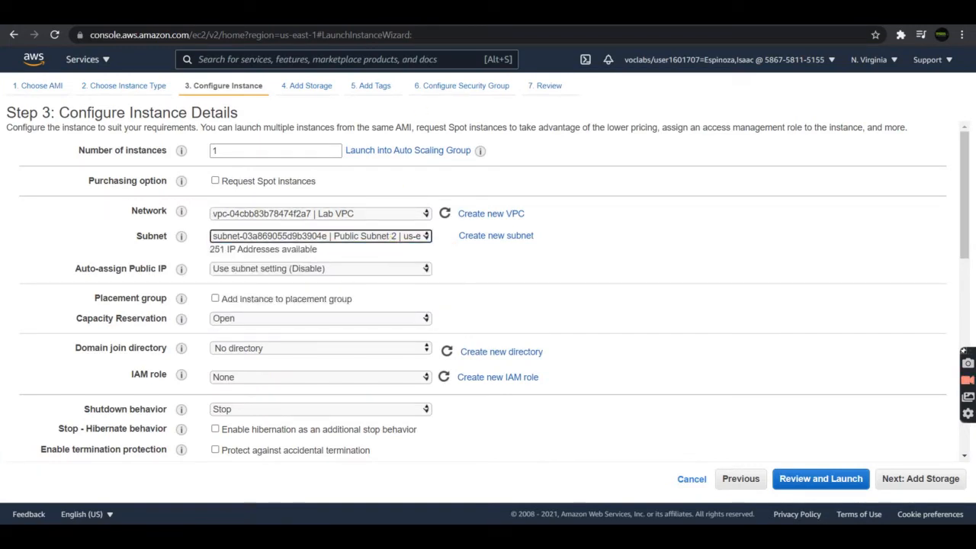
key("ctrl+Tab")
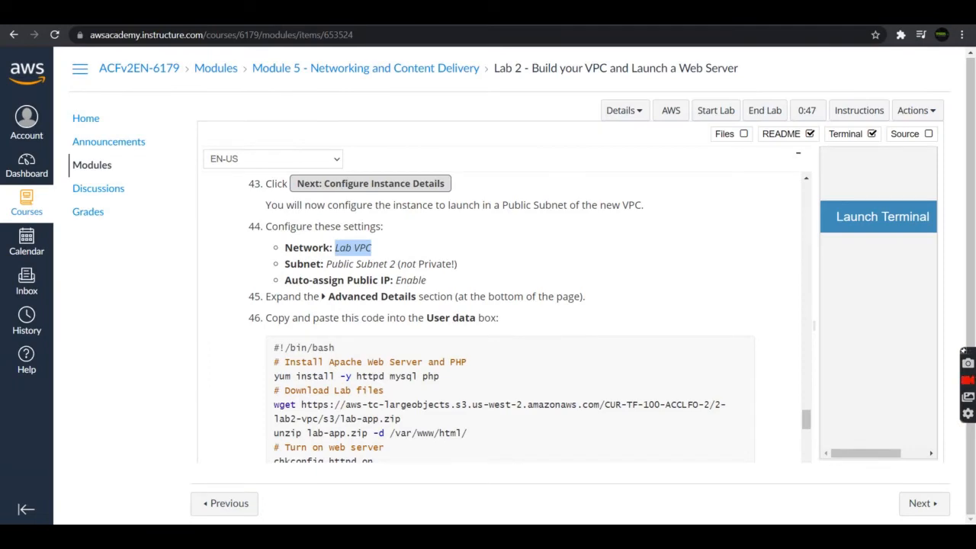
key("ctrl+Tab")
left_click(391, 237)
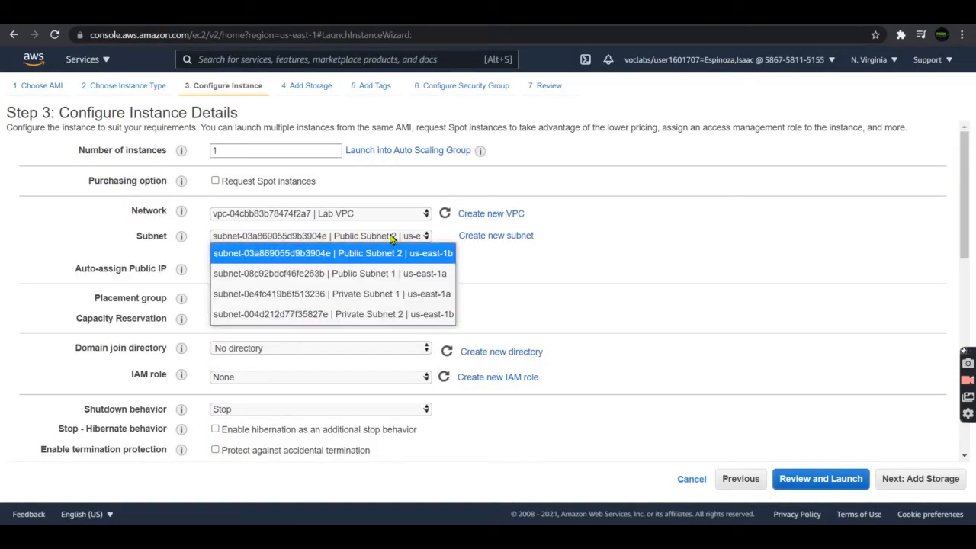
left_click(392, 256)
Step: Recheck the lab instructions and set Auto-assign Public IP to Enable for the instance
key("ctrl+Tab")
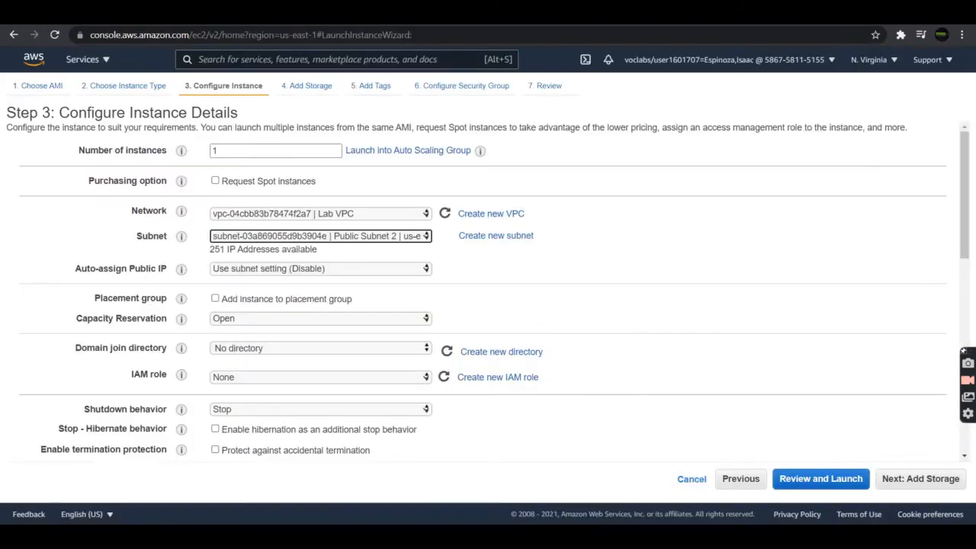
key("ctrl+Tab")
left_click(301, 272)
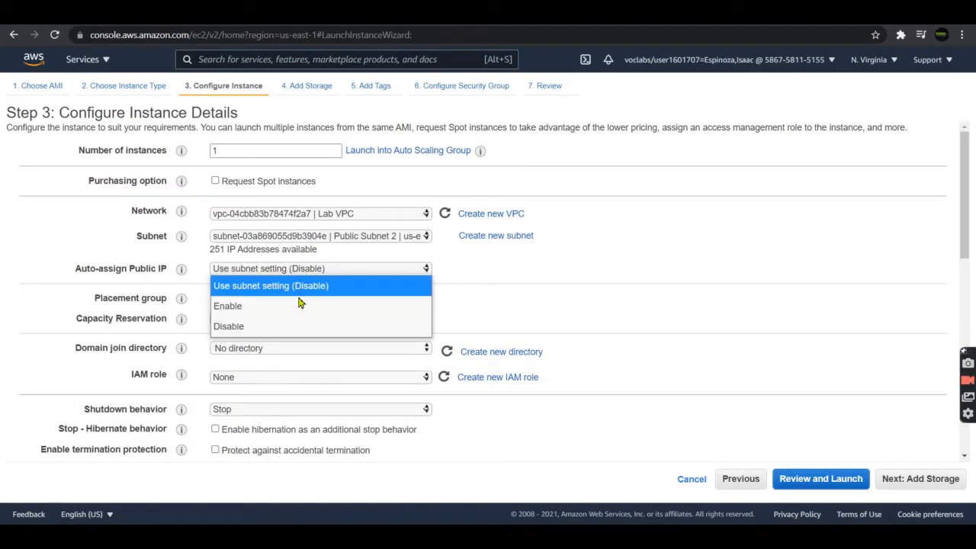
left_click(301, 305)
Step: Read lab steps 45 and 46 and examine the instance details for the Advanced Details section and its User data field
key("ctrl+Tab")
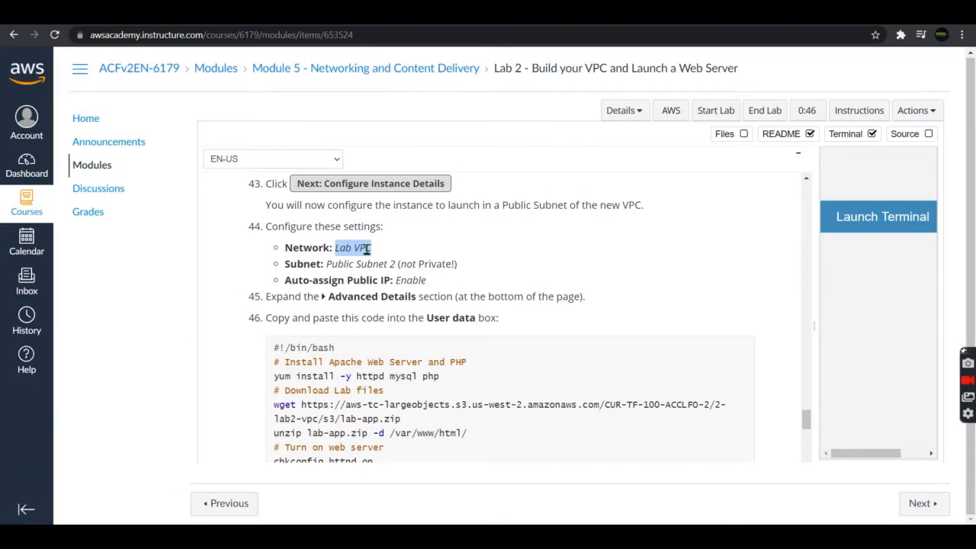
scroll(347, 296, "down", 3)
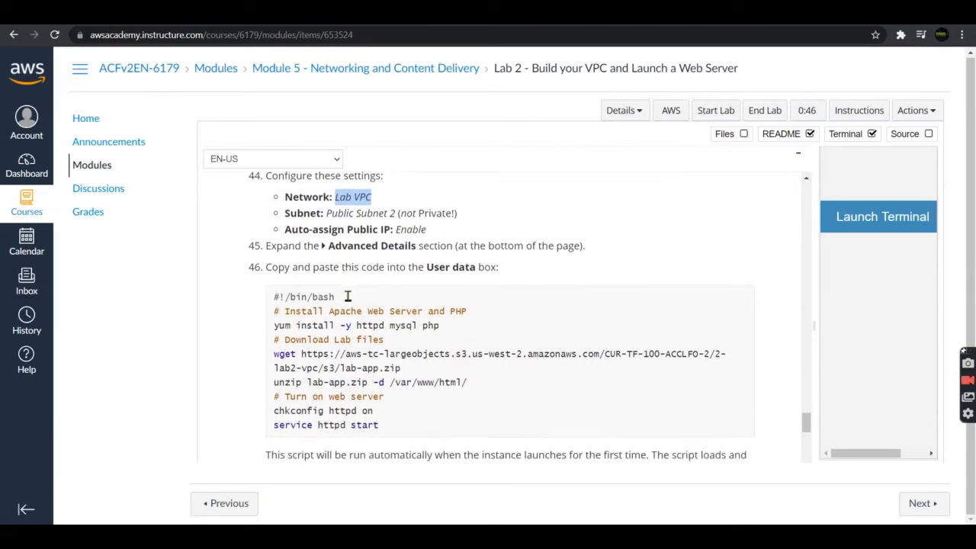
key("ctrl+Tab")
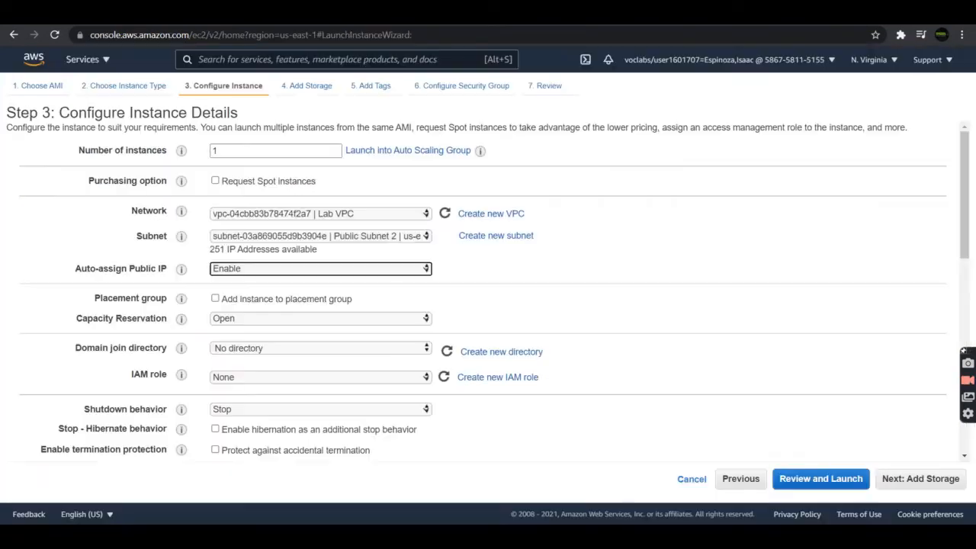
scroll(601, 240, "down", 3)
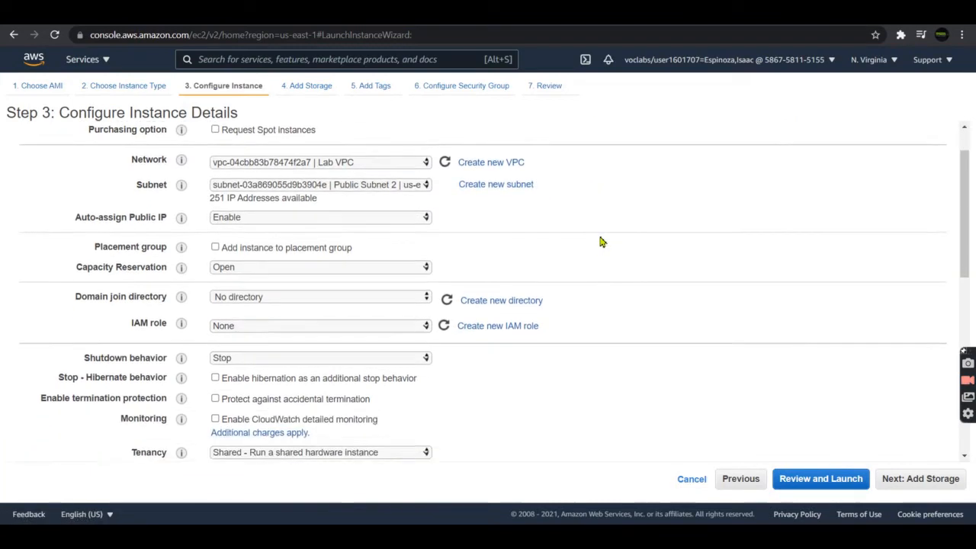
scroll(601, 241, "down", 4)
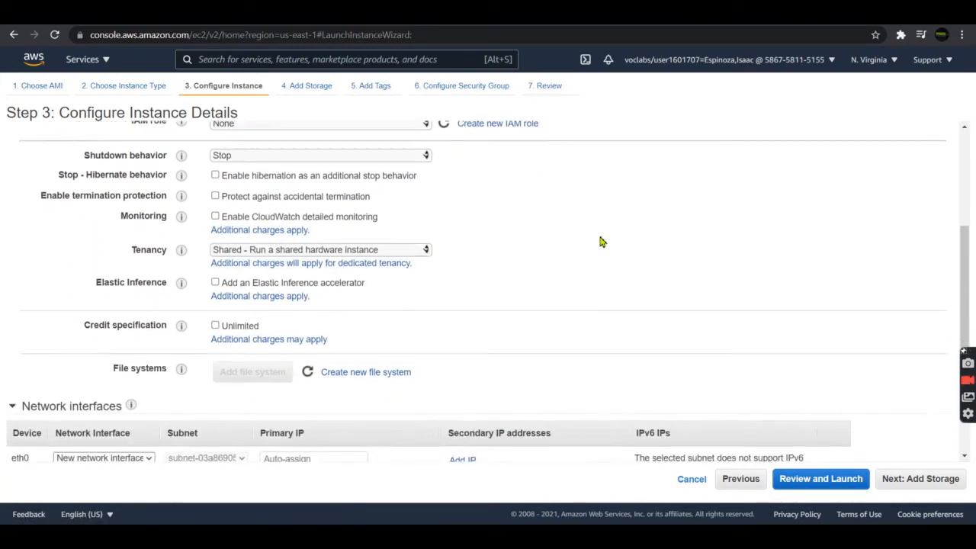
scroll(601, 242, "up", 3)
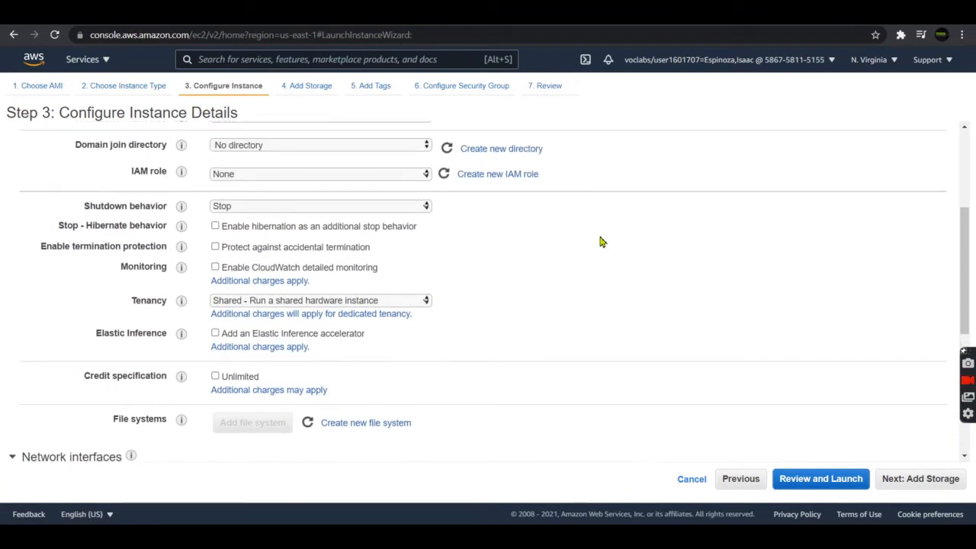
scroll(601, 242, "down", 6)
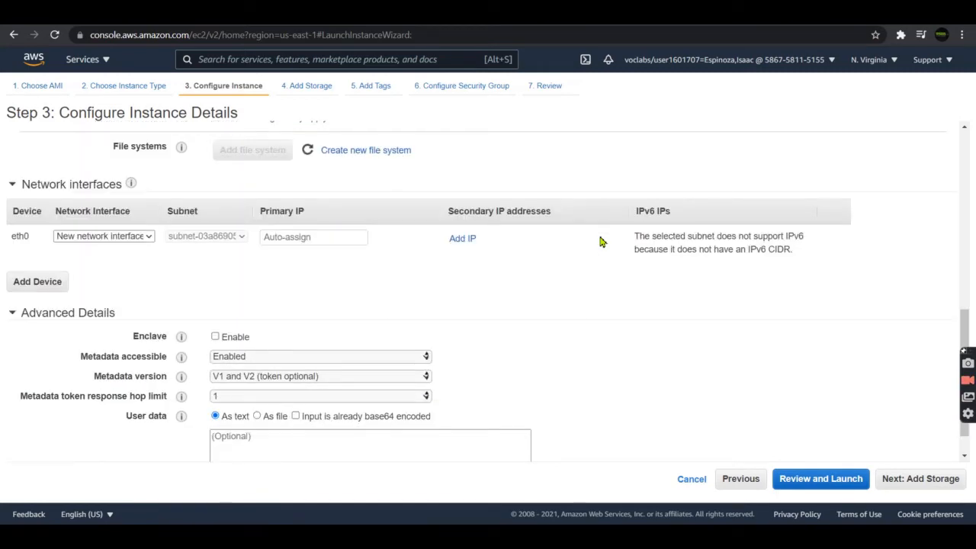
scroll(504, 321, "down", 1)
scroll(457, 318, "up", 1)
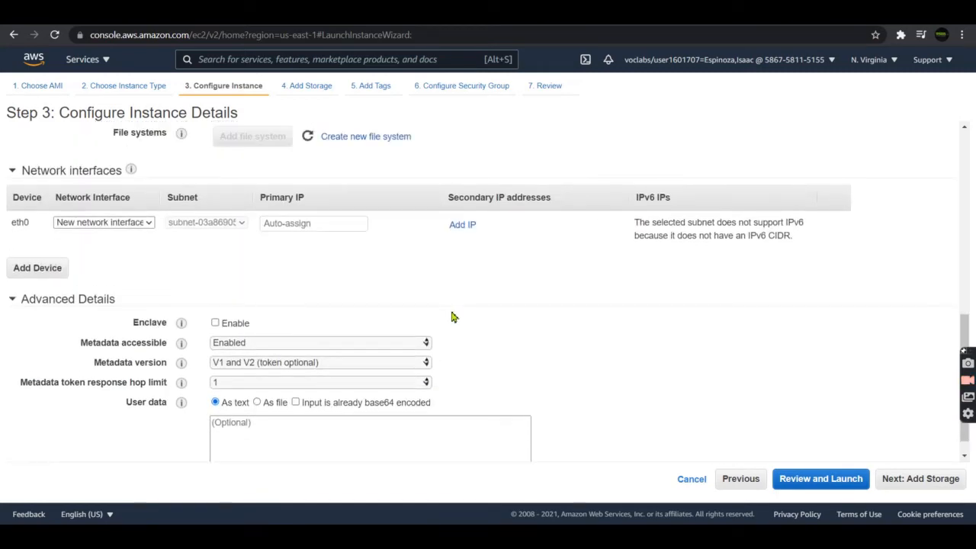
scroll(451, 317, "up", 6)
scroll(451, 318, "down", 6)
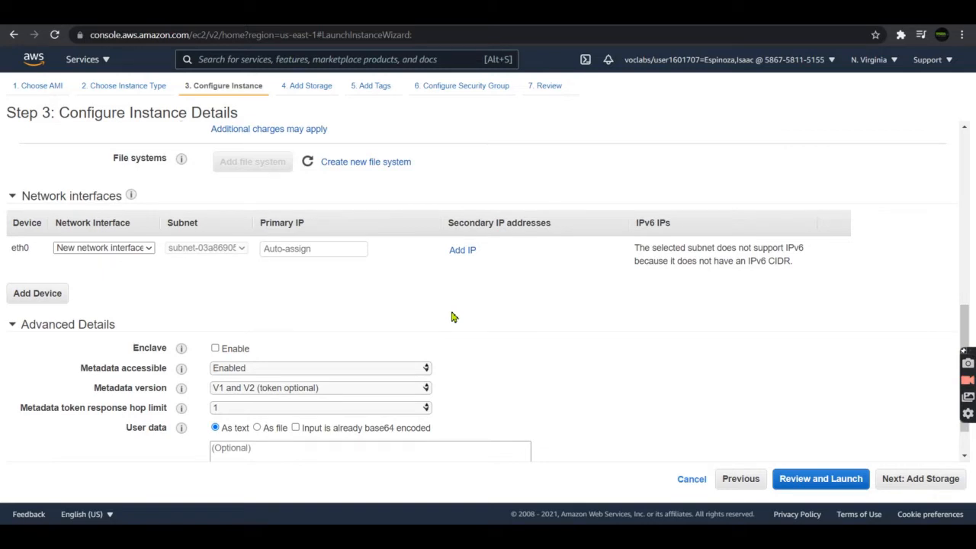
scroll(453, 317, "down", 1)
scroll(452, 317, "up", 1)
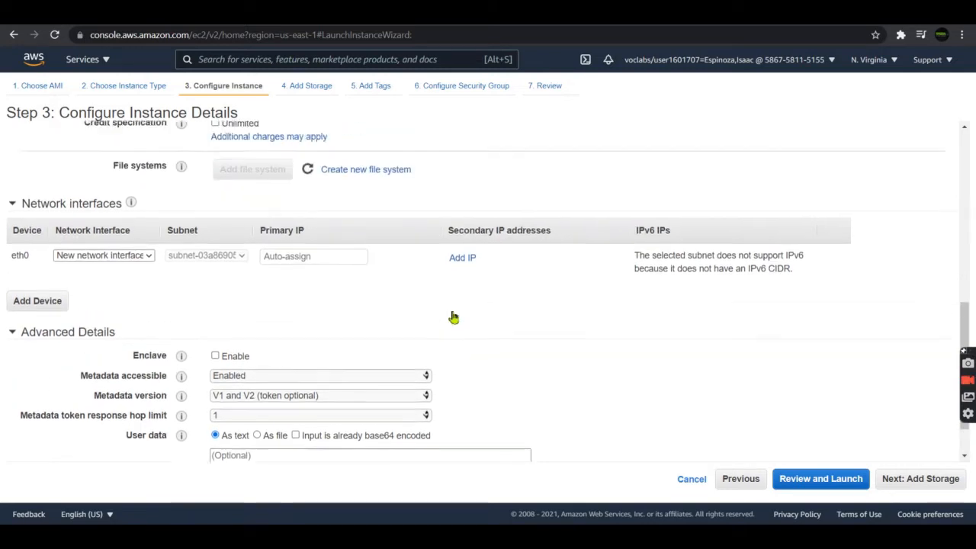
scroll(453, 317, "up", 5)
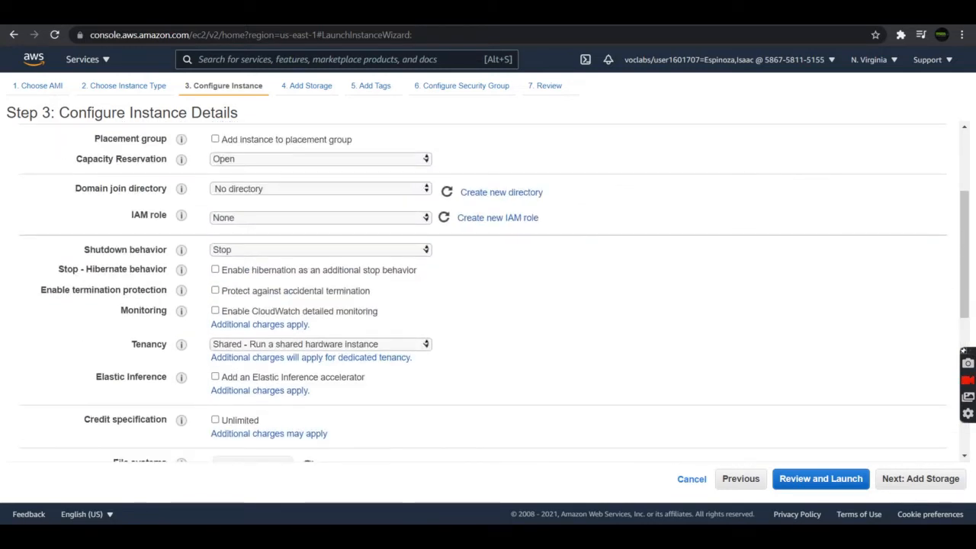
key("ctrl+Tab")
scroll(468, 223, "up", 1)
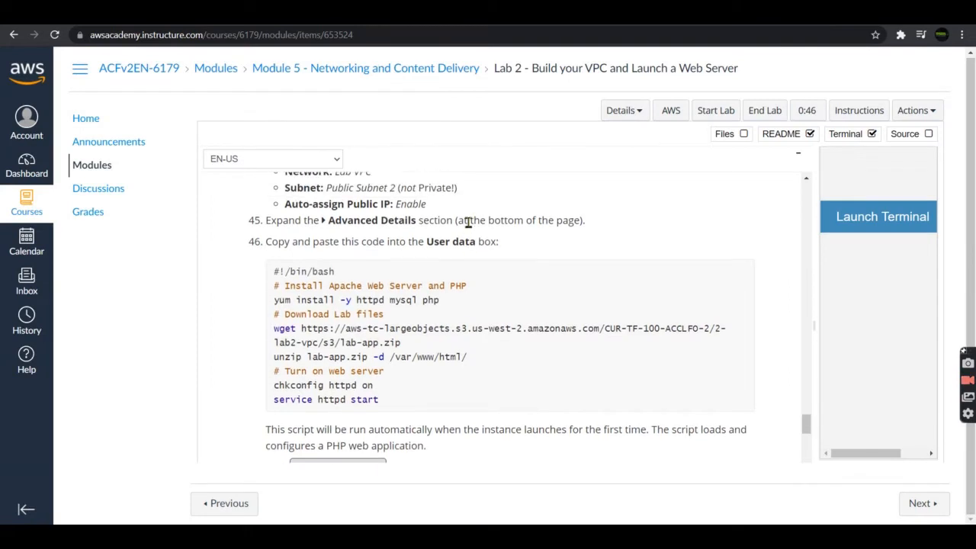
scroll(469, 226, "down", 1)
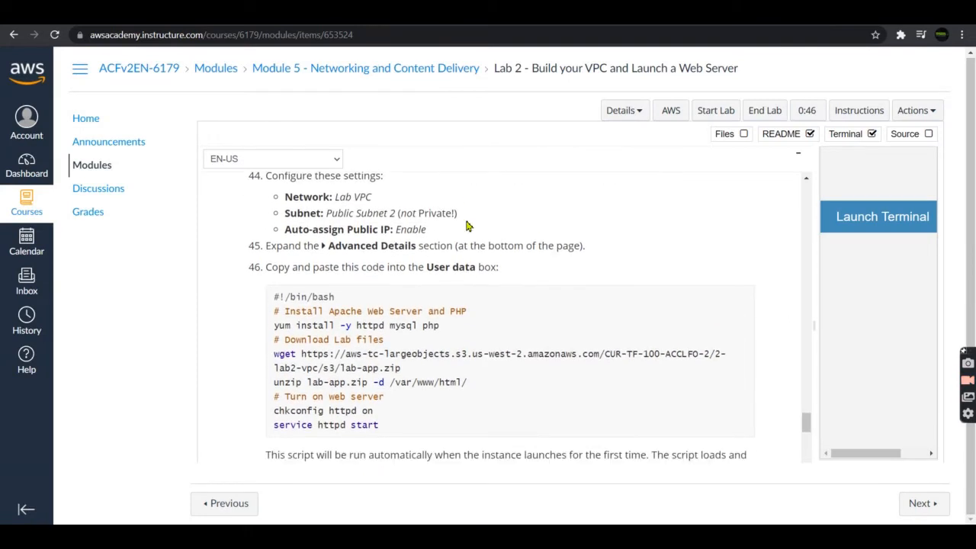
scroll(467, 225, "up", 1)
scroll(467, 225, "down", 1)
Step: Copy the full bash script from lab step 46 into the instance's User data field under Advanced Details
key("alt+Tab")
scroll(448, 274, "down", 4)
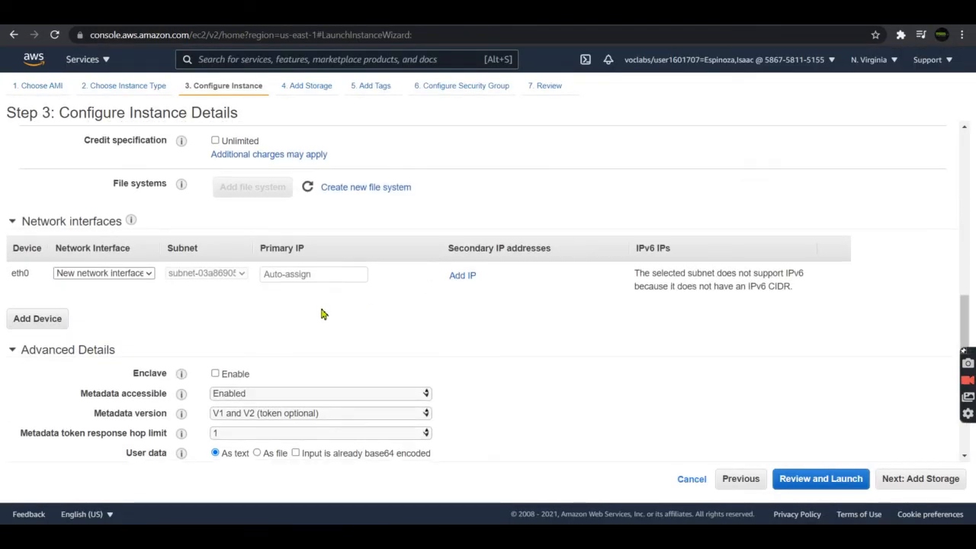
scroll(106, 358, "down", 1)
left_click(267, 401)
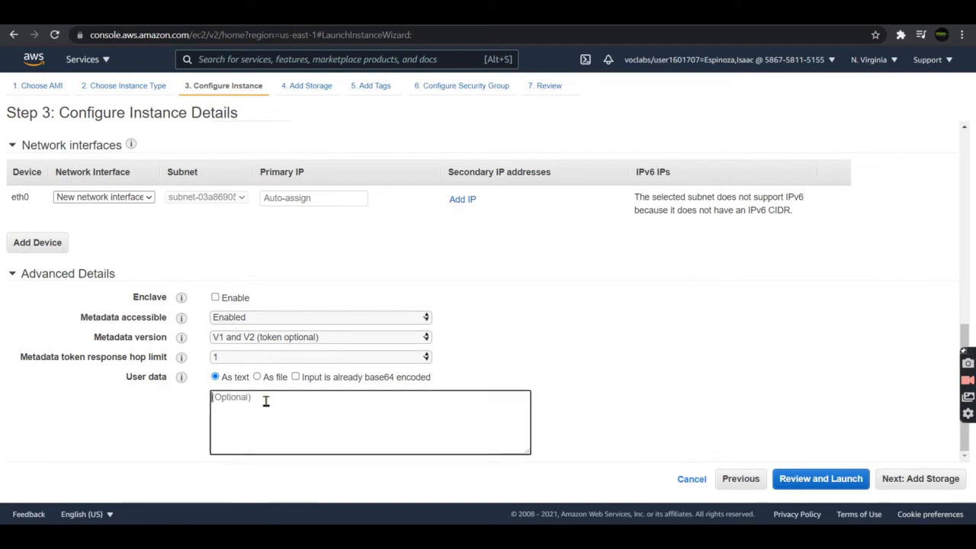
left_click(457, 13)
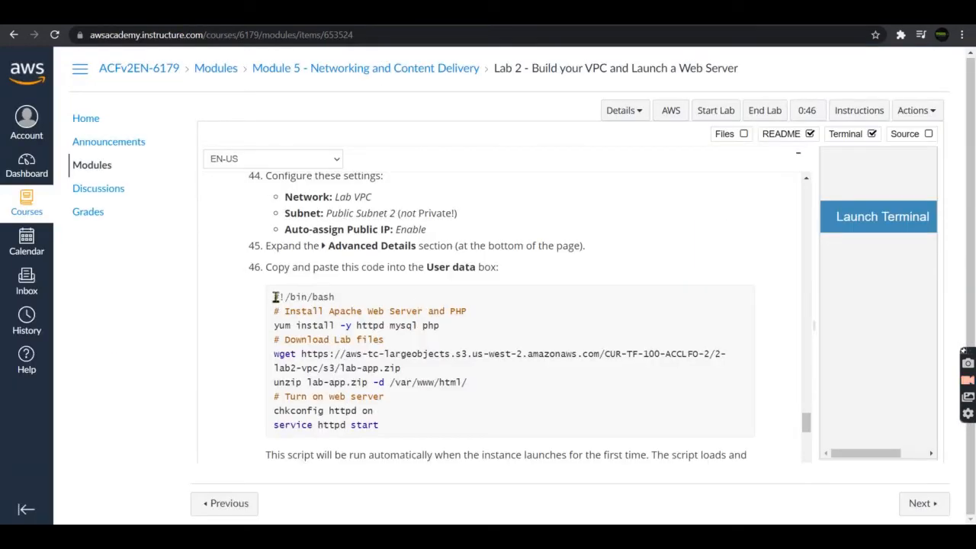
left_click_drag(273, 297, 412, 432)
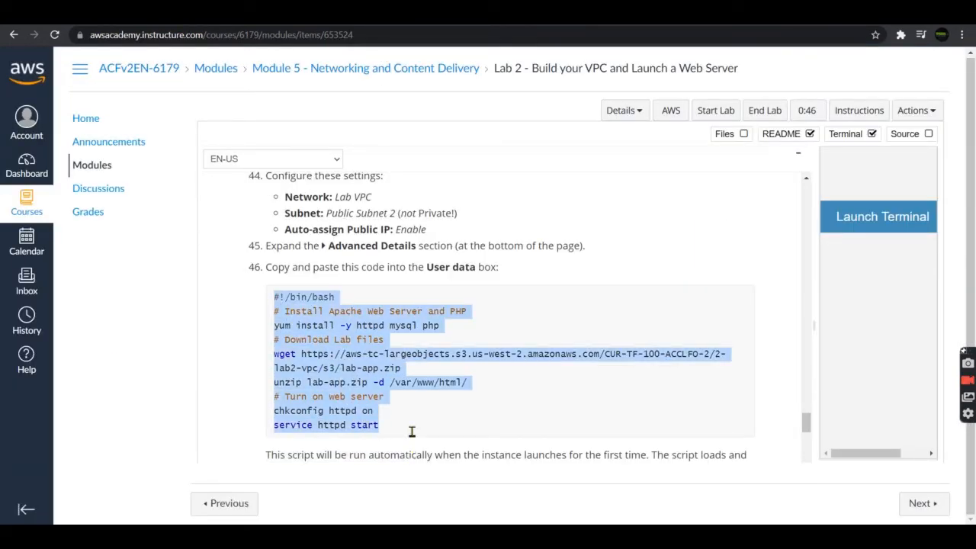
key("ctrl+c")
key("ctrl+Tab")
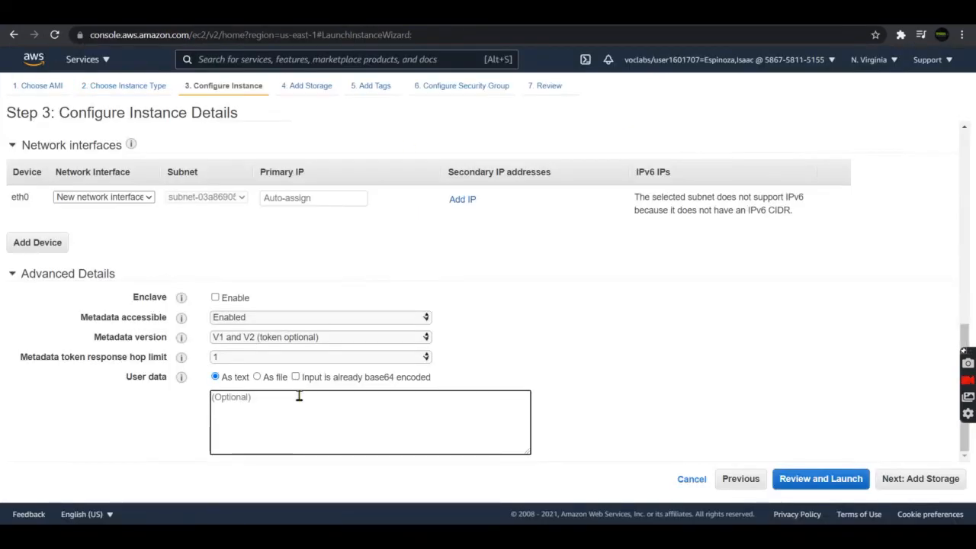
left_click(298, 394)
key("ctrl+v")
Step: Check the instructions following the script in the lab guide and continue to the instance's storage settings
key("ctrl+Tab")
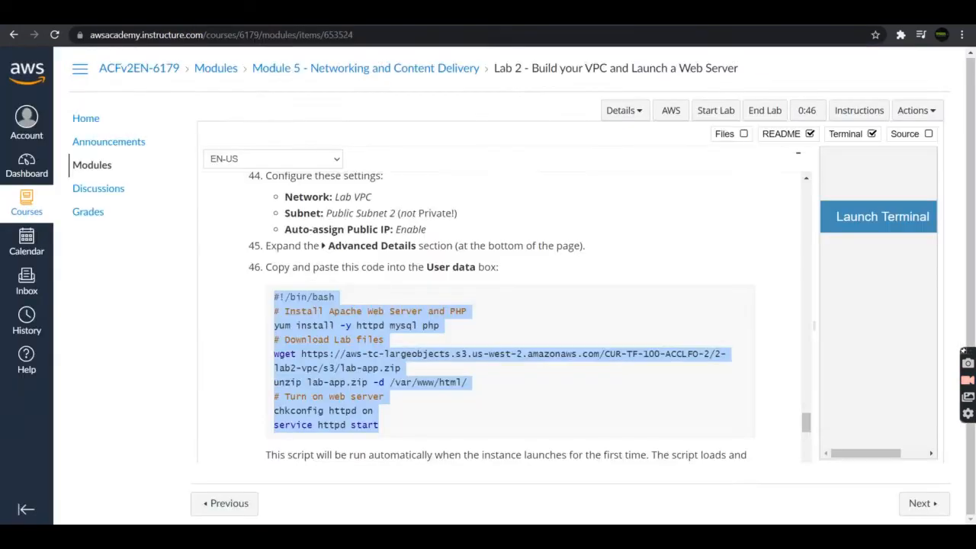
left_click(240, 313)
scroll(241, 313, "down", 2)
scroll(240, 312, "down", 5)
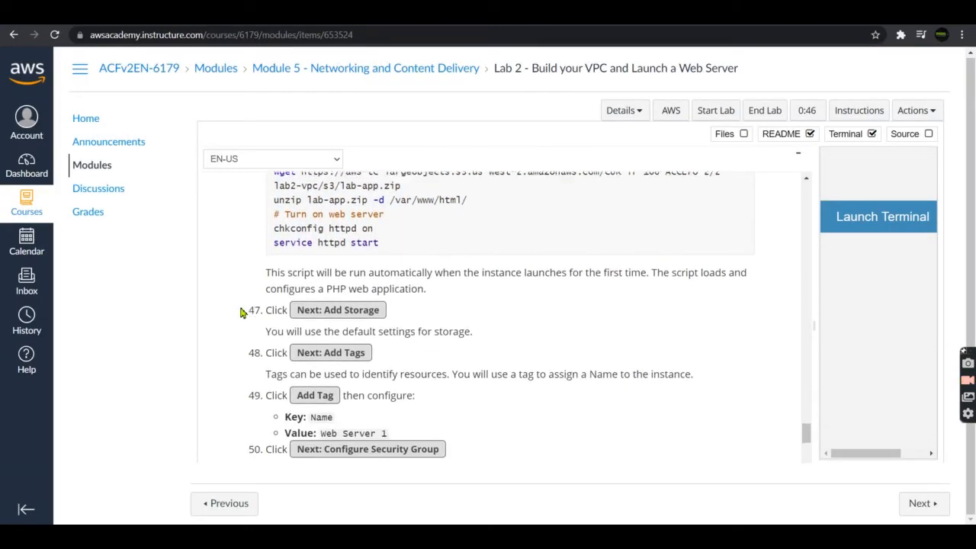
key("ctrl+Tab")
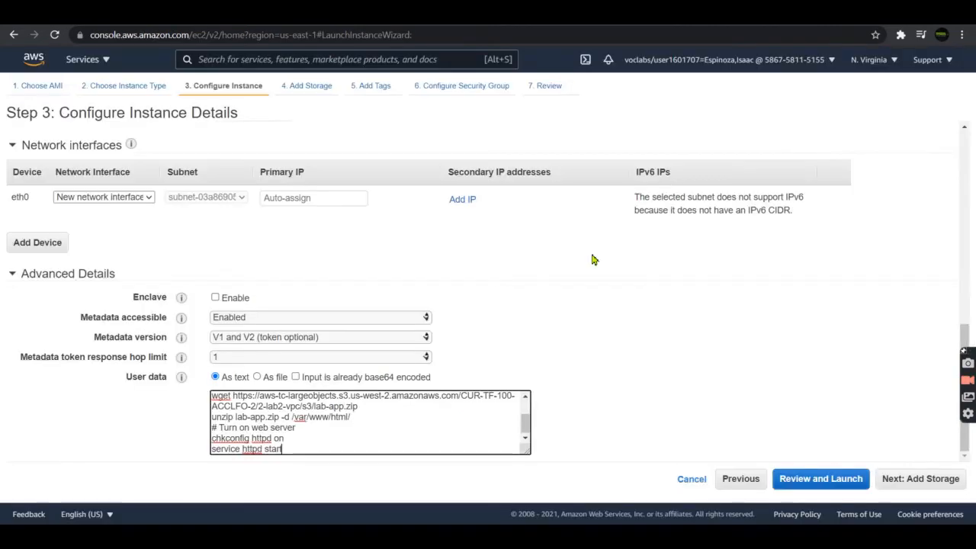
left_click(898, 485)
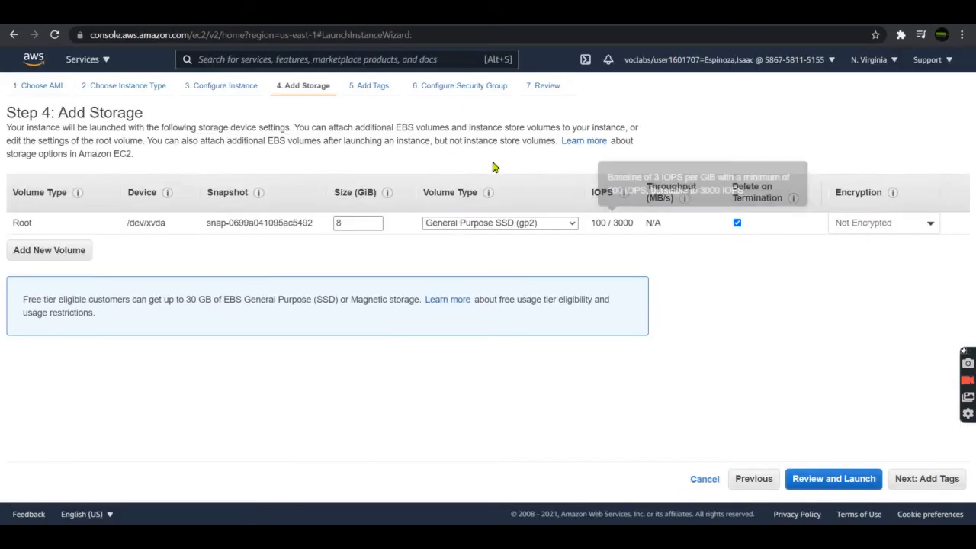
Step: Check the storage instruction in the lab guide, keep the default root volume and continue to the tags
key("ctrl+Tab")
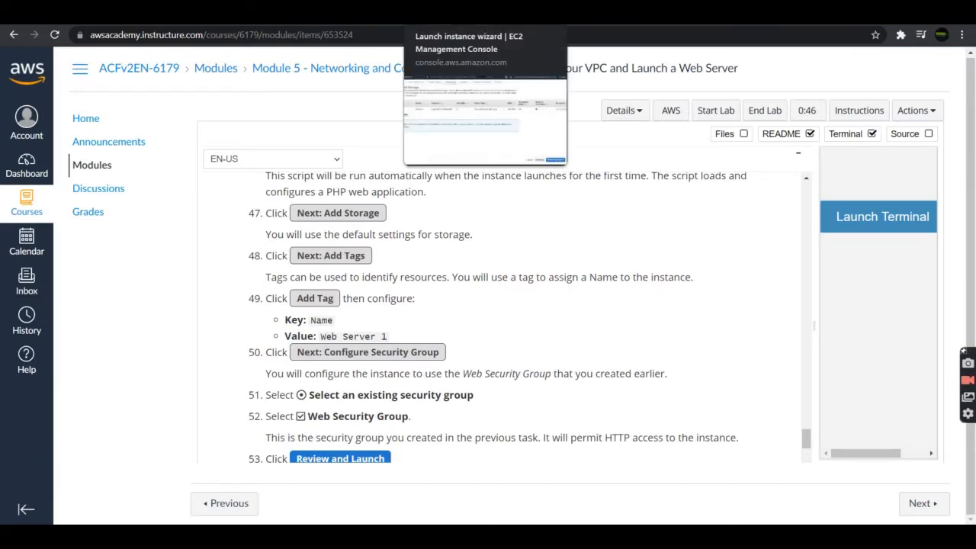
left_click(481, 11)
left_click(912, 478)
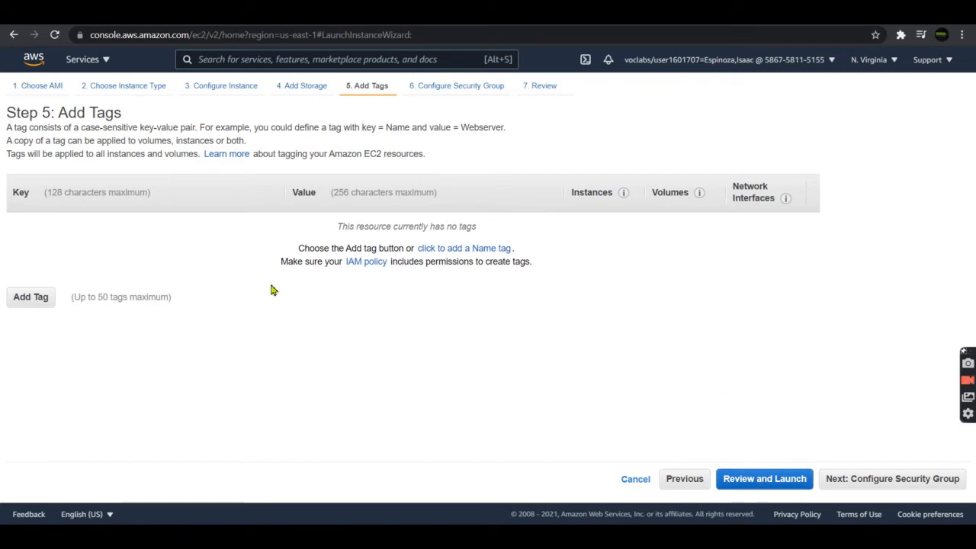
Step: Add an instance tag with the key Name, taken from the lab instructions, and the value Web Server 1
left_click(30, 297)
left_click(321, 12)
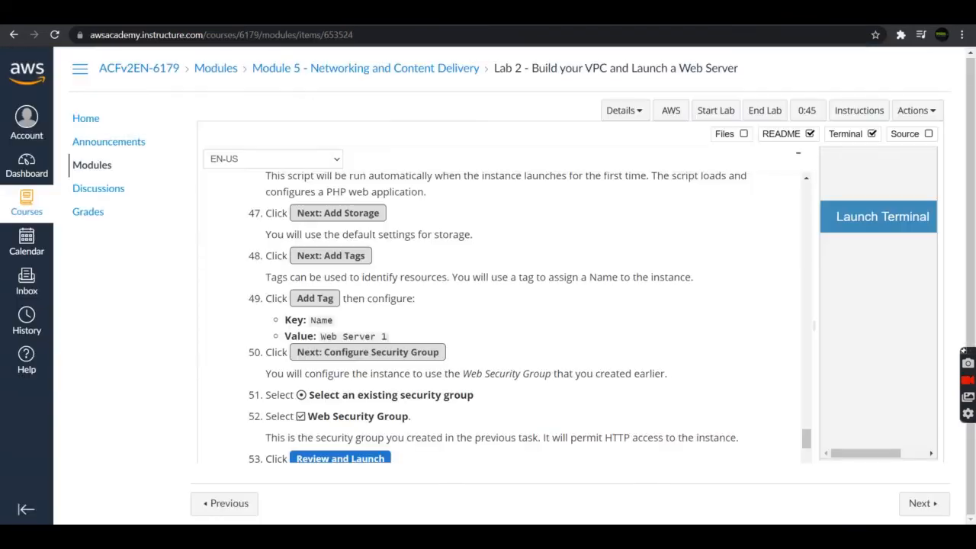
double_click(320, 321)
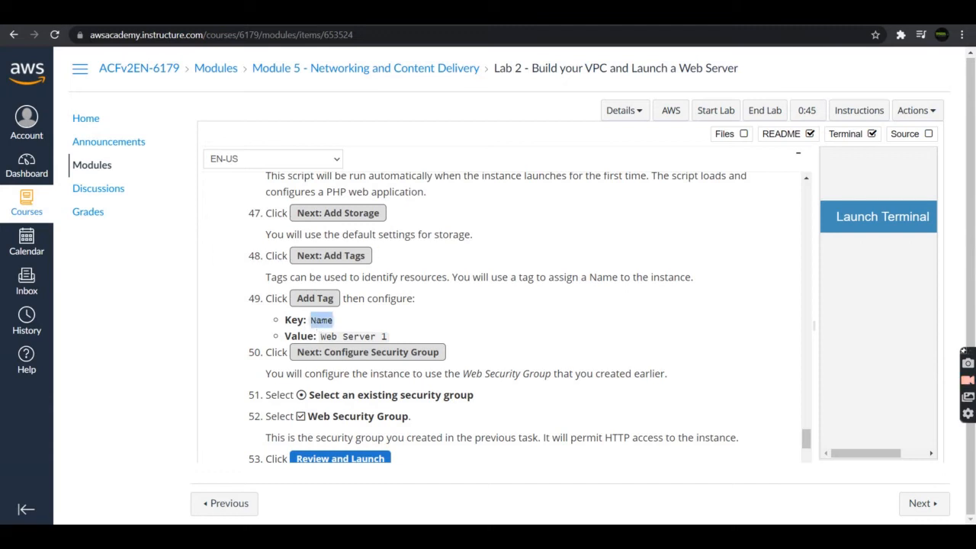
left_click(343, 12)
key("ctrl+v")
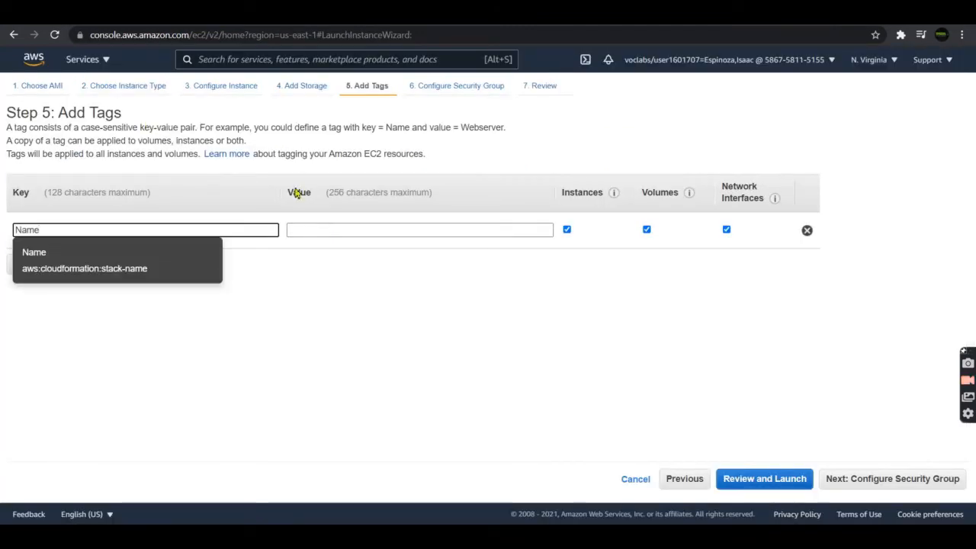
left_click(200, 256)
left_click(334, 226)
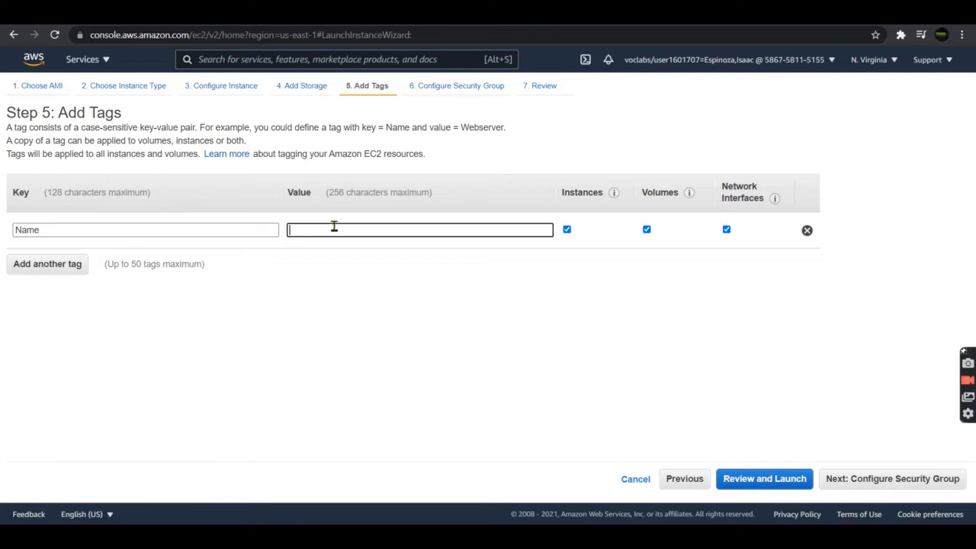
type("Web")
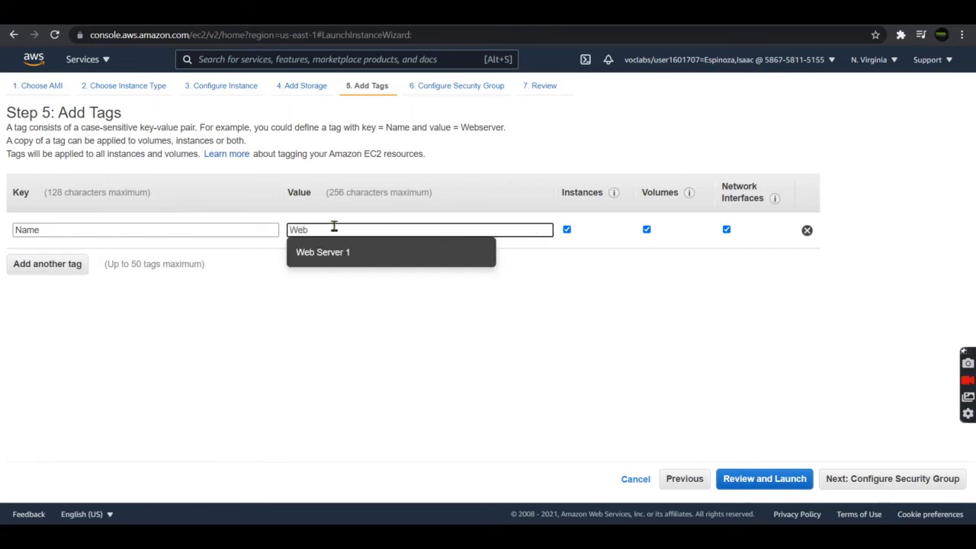
type(" Ser")
left_click(333, 253)
Step: Read lab steps 50 to 58 on choosing the existing Web Security Group and launching the instance
key("alt+Tab")
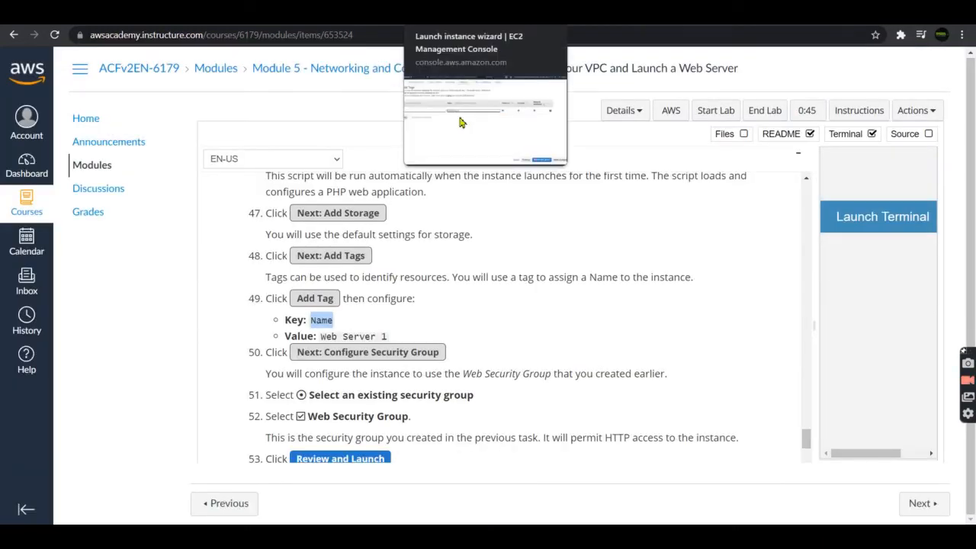
left_click(431, 367)
scroll(431, 366, "down", 1)
scroll(431, 367, "down", 2)
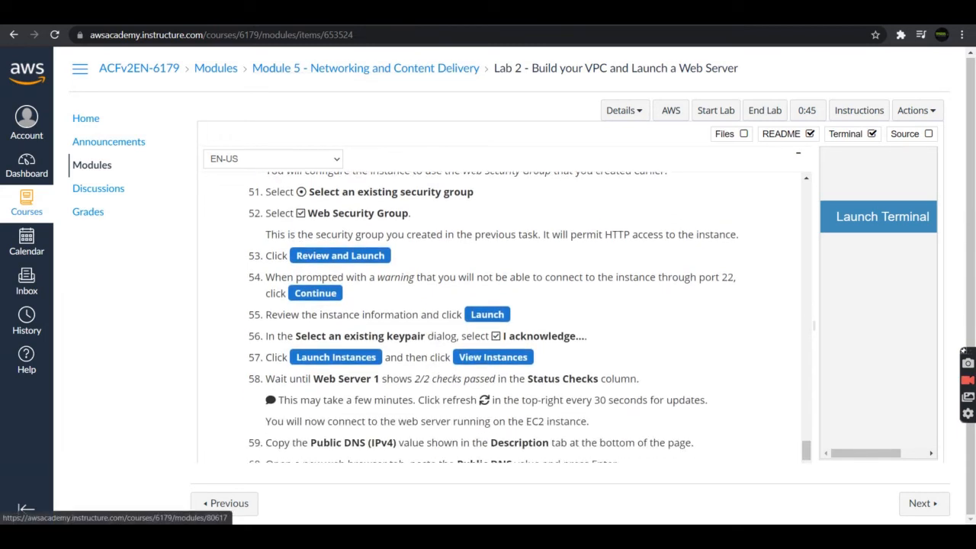
key("alt+Tab")
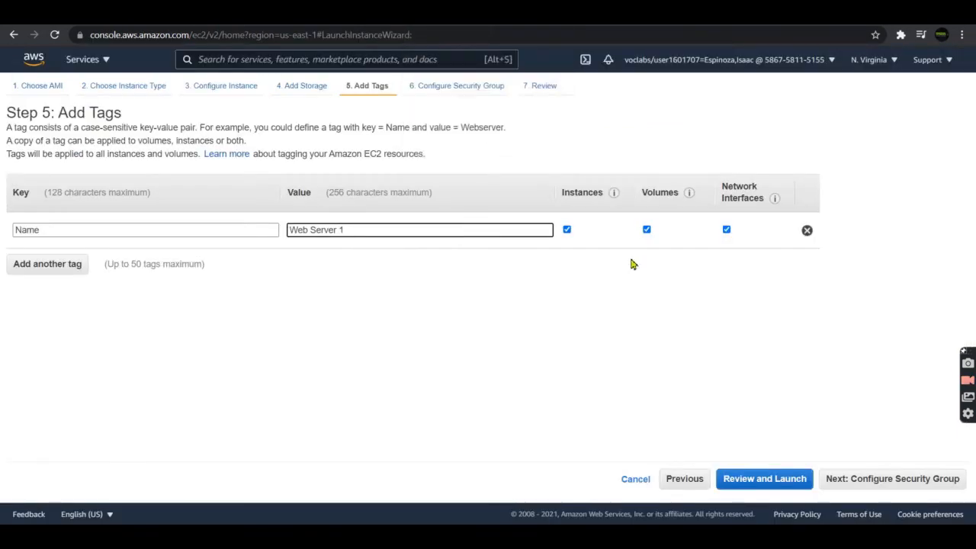
left_click(625, 283)
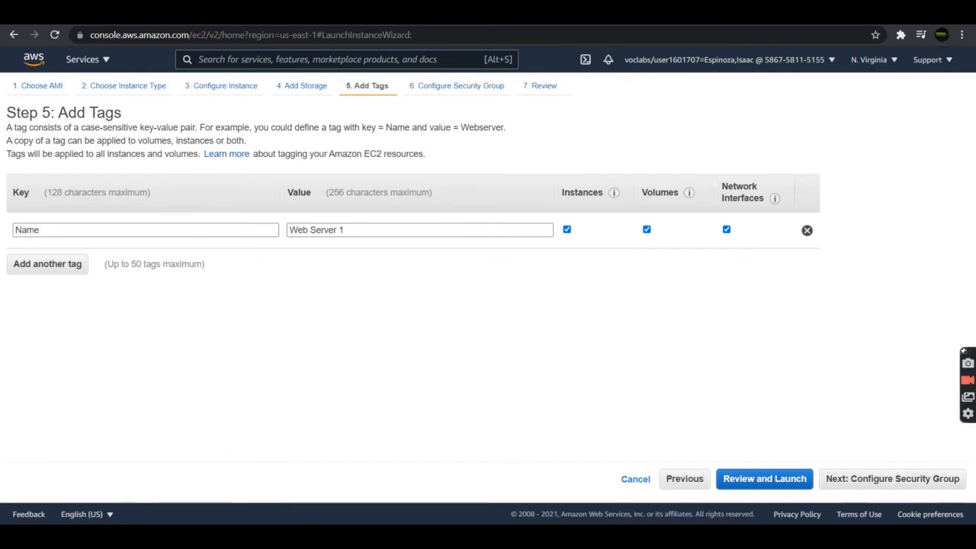
key("ctrl+shift+Tab")
scroll(492, 284, "up", 1)
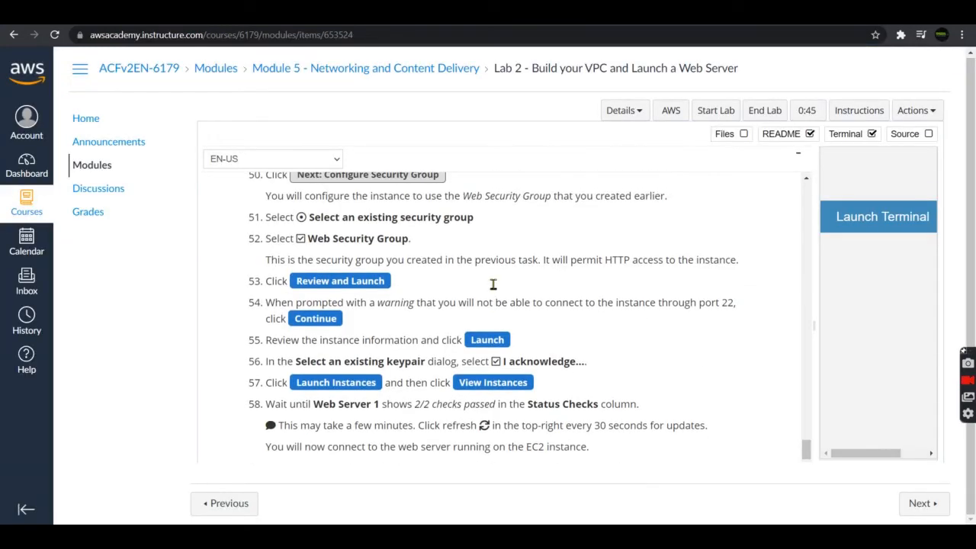
key("ctrl+Tab")
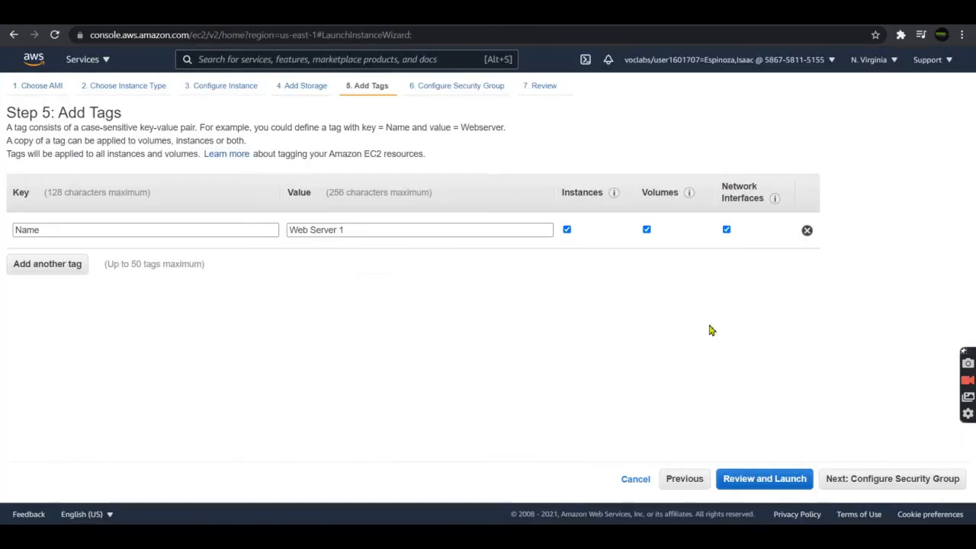
Step: Continue to the security group settings and assign the existing Web Security Group, as the lab guide instructs
left_click(831, 483)
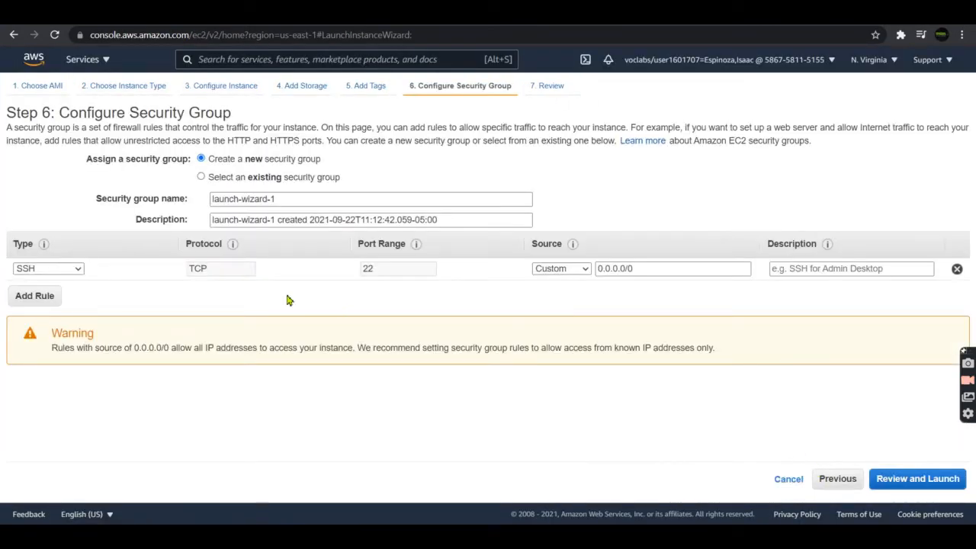
key("ctrl+Tab")
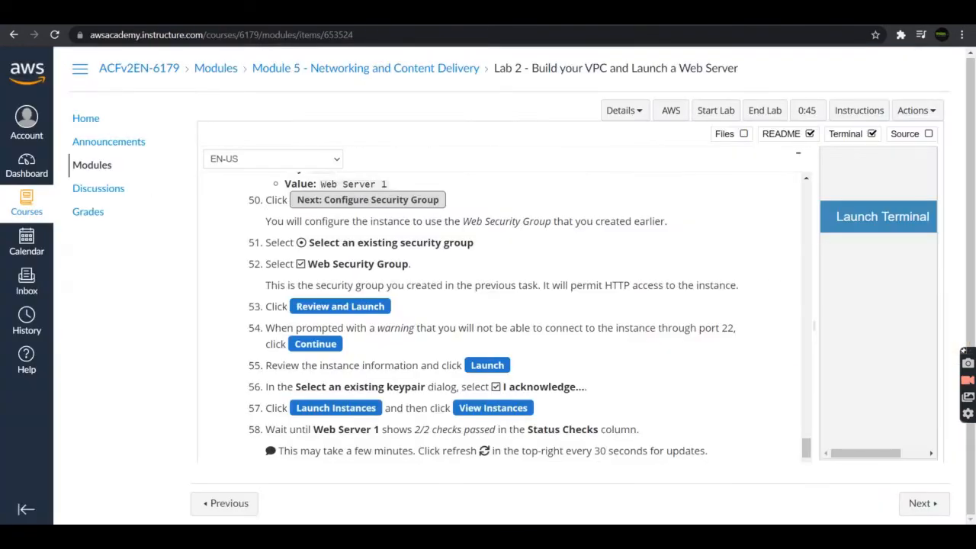
key("ctrl+Tab")
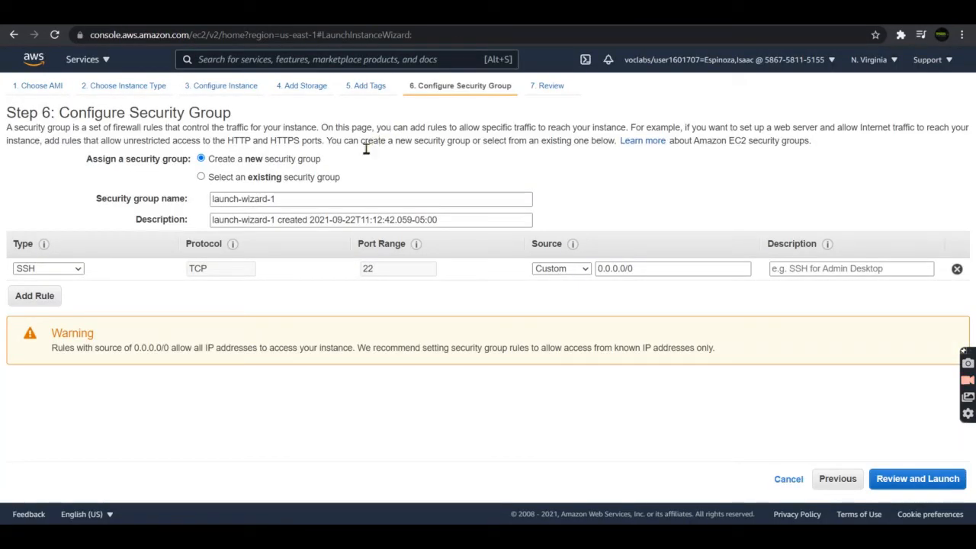
left_click(316, 179)
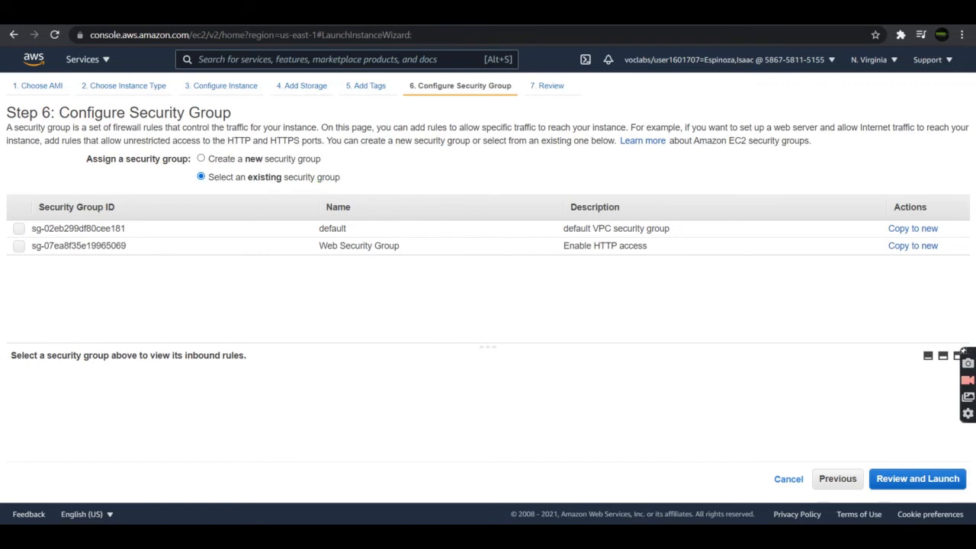
key("ctrl+Tab")
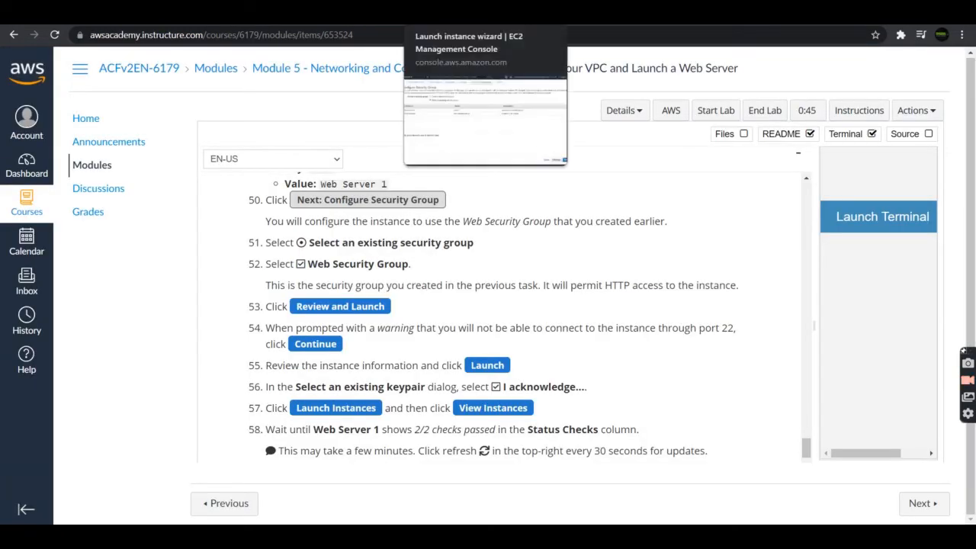
key("ctrl+Tab")
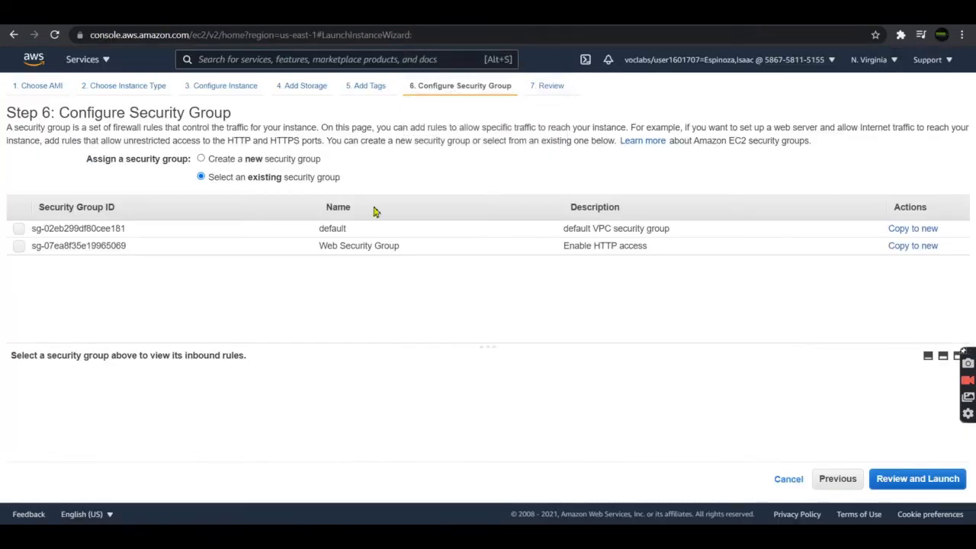
left_click(18, 245)
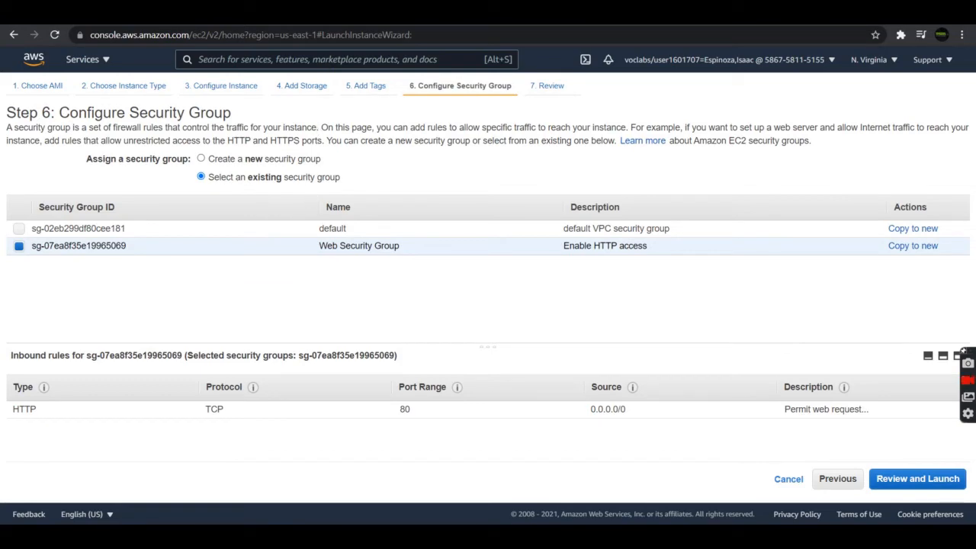
Step: Check the lab guide, proceed to the launch review and continue past the port 22 warning
key("ctrl+Tab")
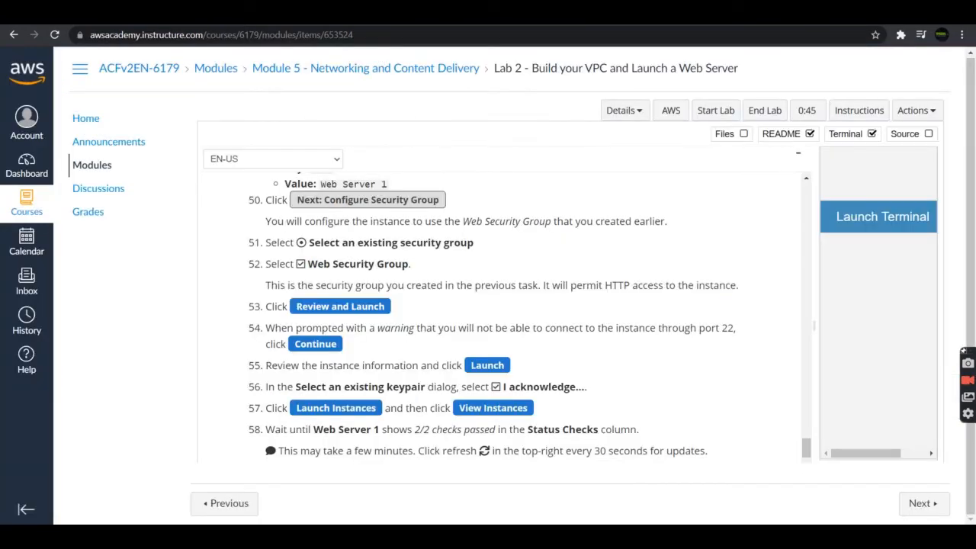
key("ctrl+Tab")
left_click(934, 482)
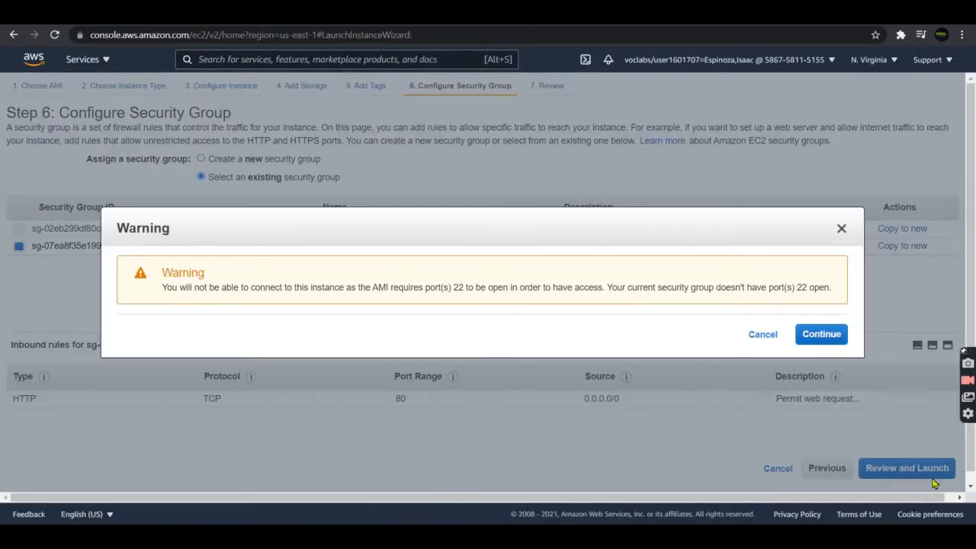
left_click(813, 340)
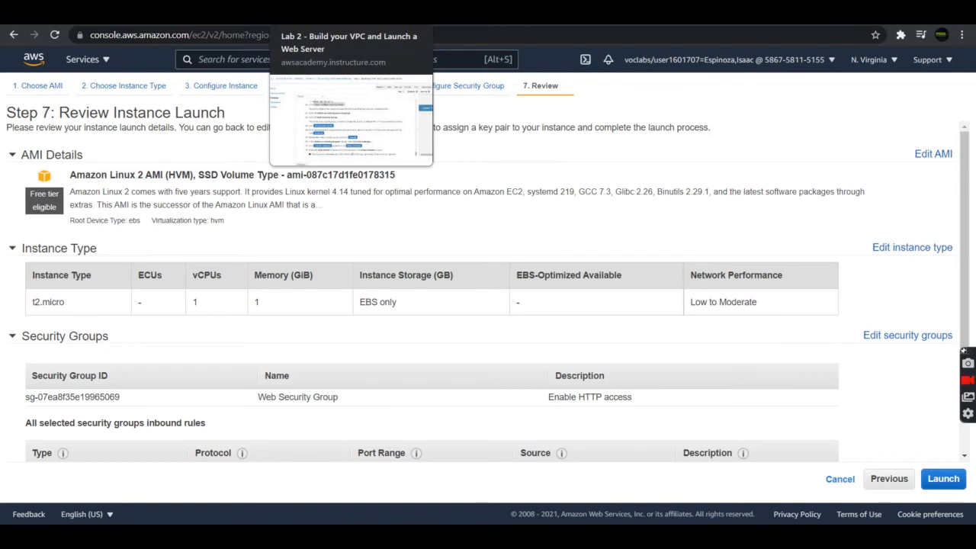
Step: Launch the instance with the existing vockey | RSA key pair, acknowledging access to its private key file, and view the instances list
left_click(328, 12)
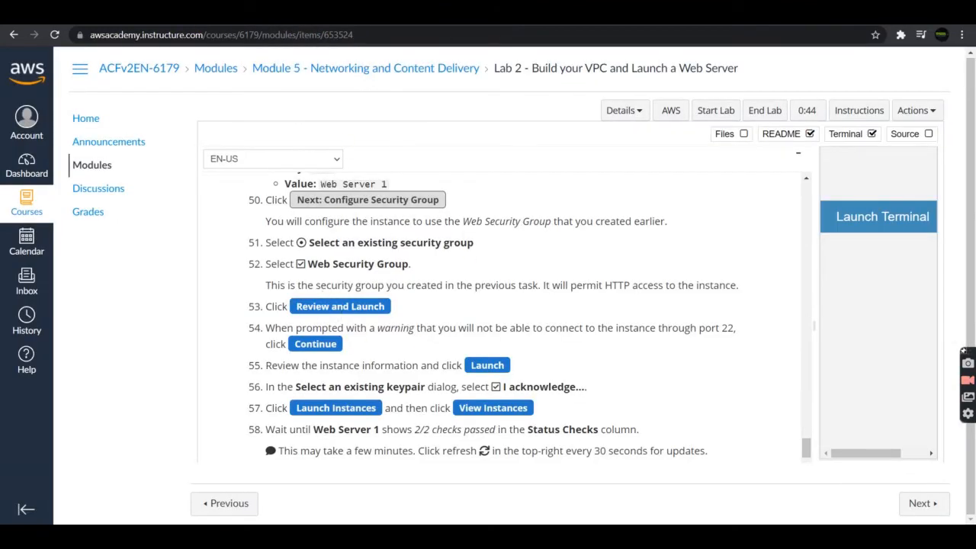
left_click(472, 12)
left_click(944, 471)
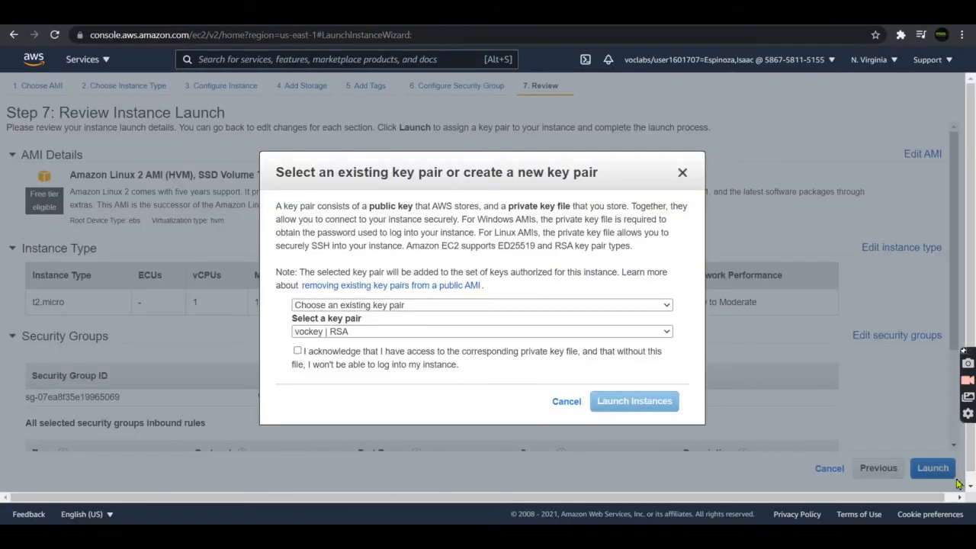
left_click(501, 305)
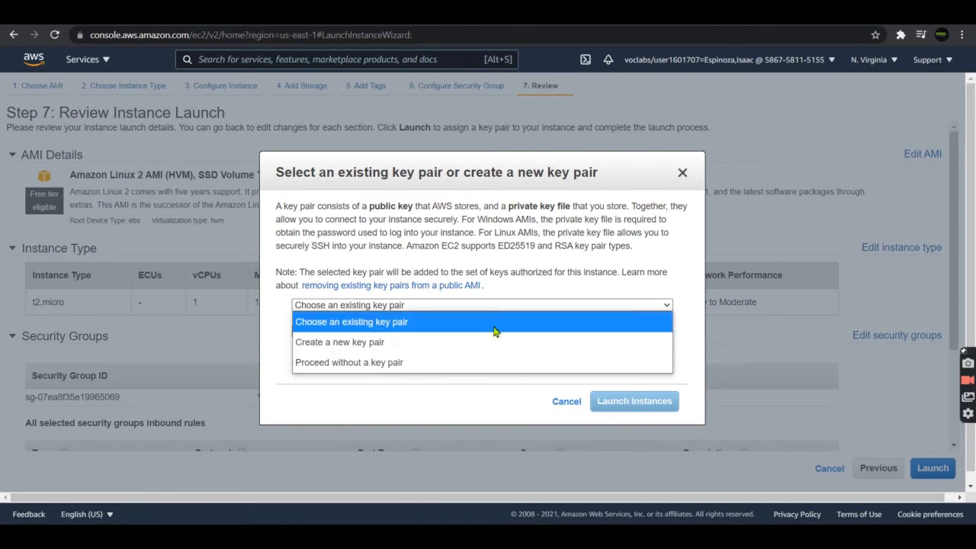
left_click(492, 322)
left_click(459, 366)
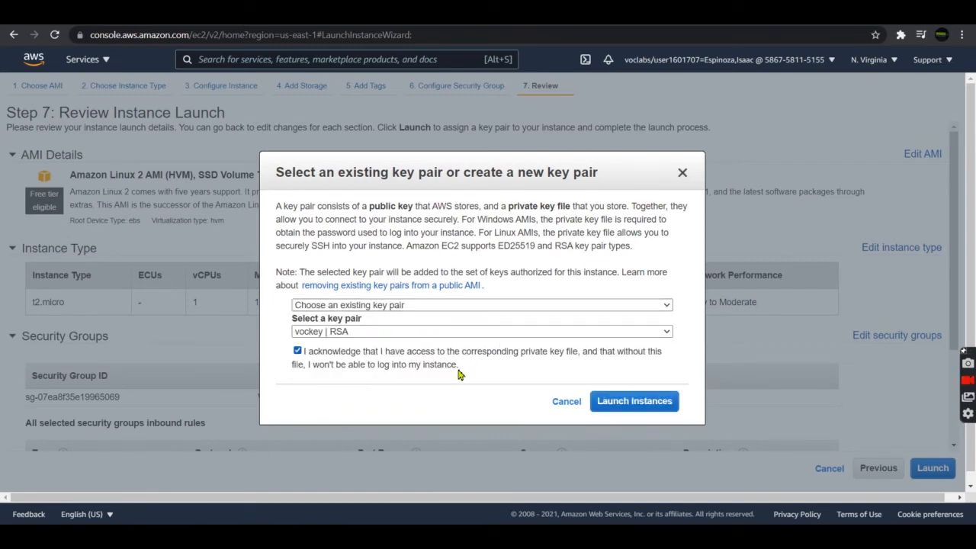
left_click(619, 402)
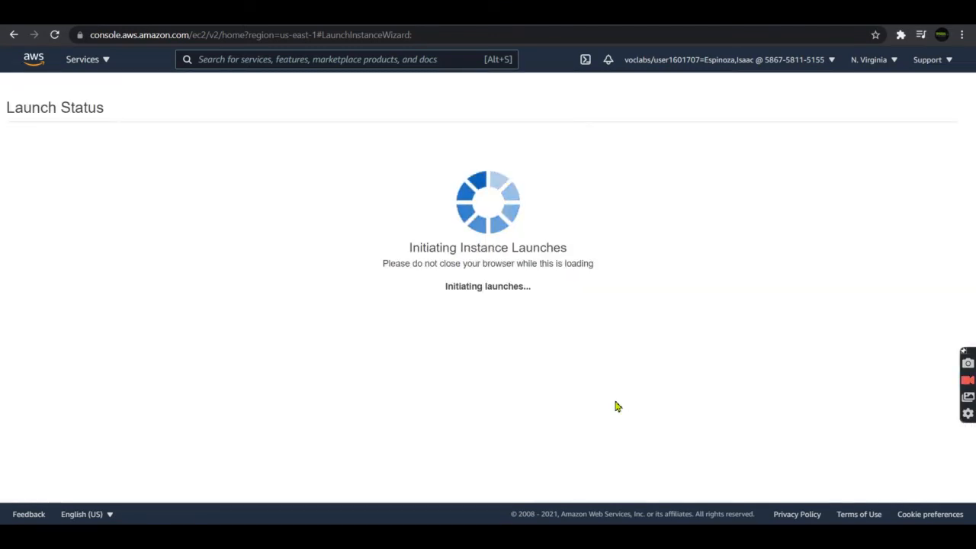
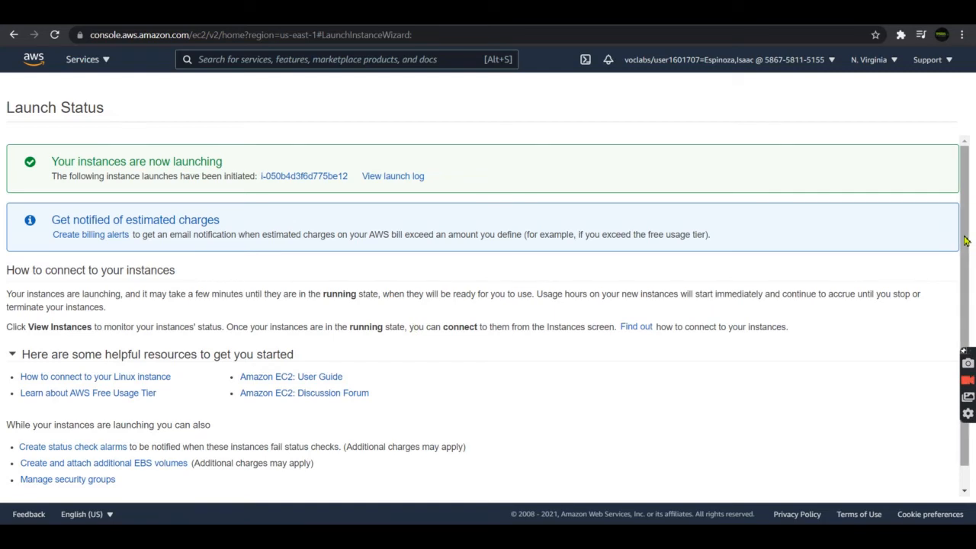
scroll(967, 241, "down", 1)
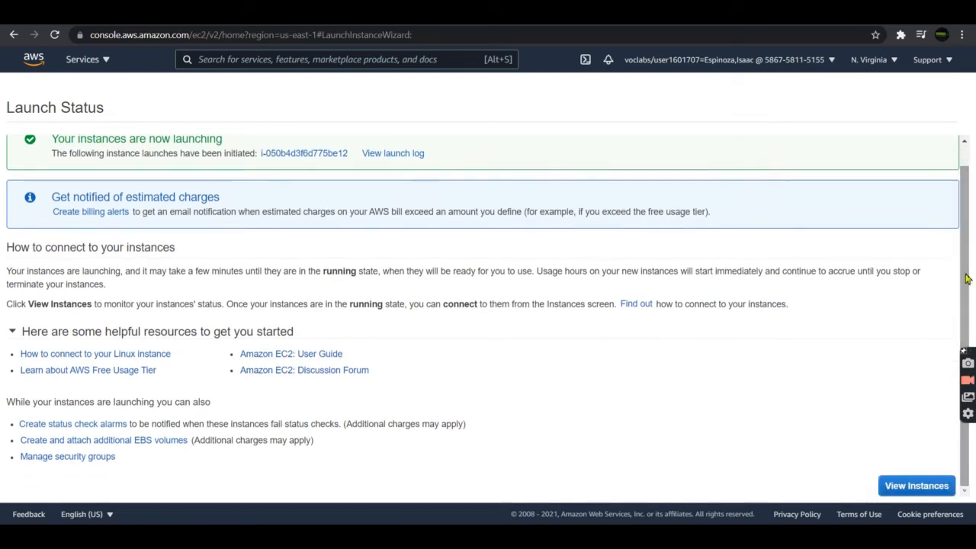
left_click(924, 482)
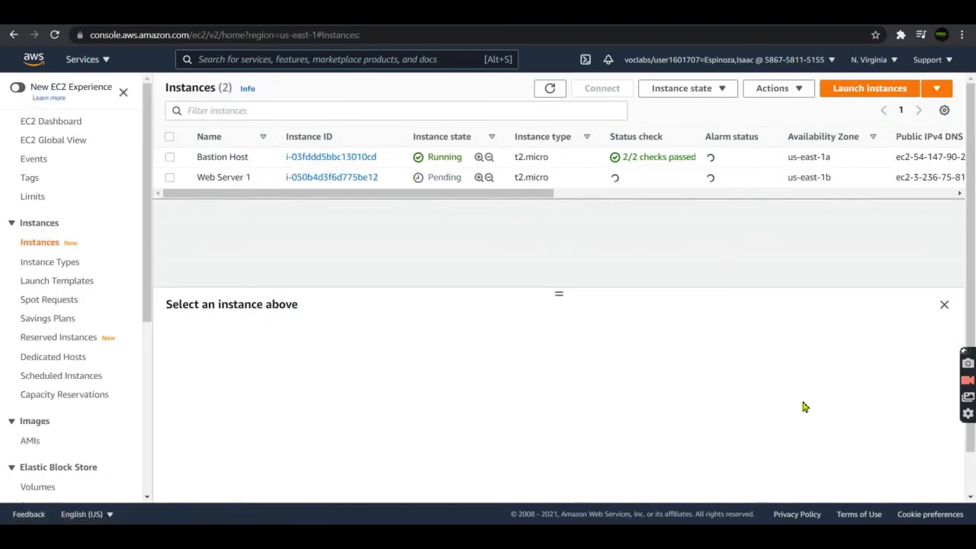
Step: Read lab steps 58 to 60 on waiting for Web Server 1's status checks and connecting to the web server
key("ctrl+shift+Tab")
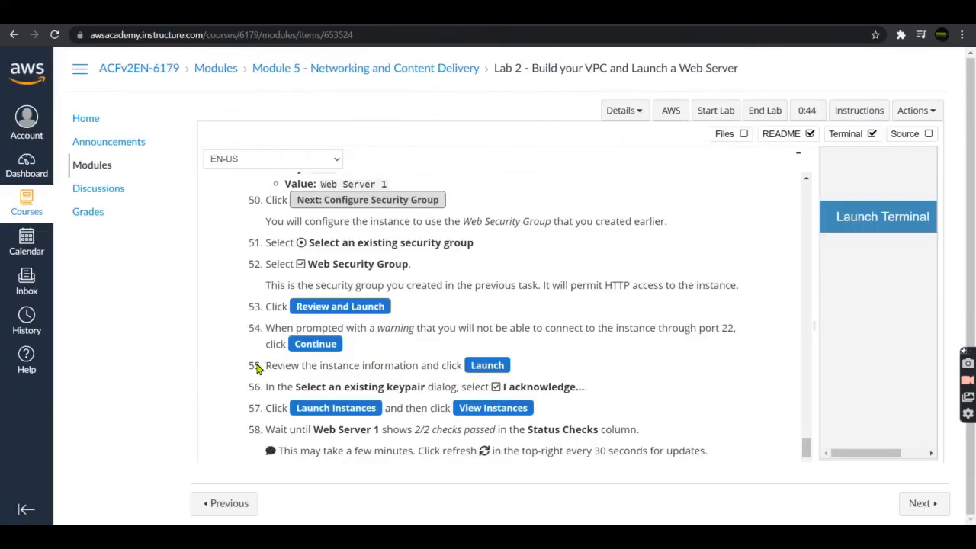
scroll(257, 370, "down", 1)
scroll(258, 369, "down", 2)
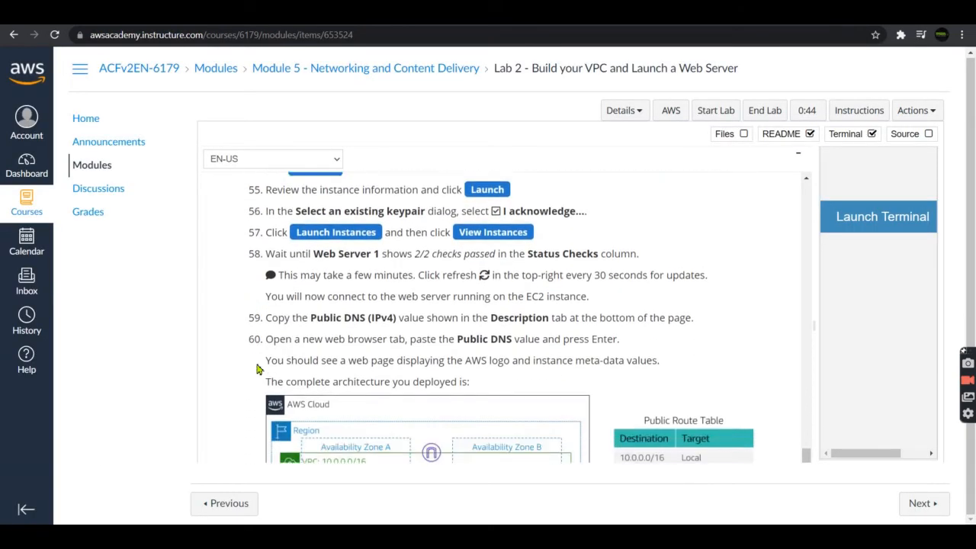
scroll(259, 369, "down", 1)
scroll(282, 238, "up", 1)
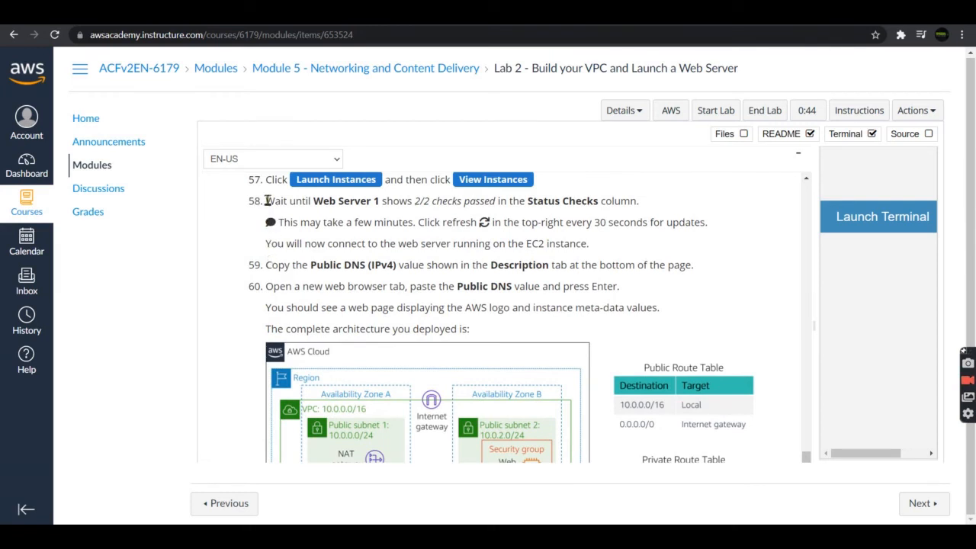
left_click_drag(267, 201, 600, 253)
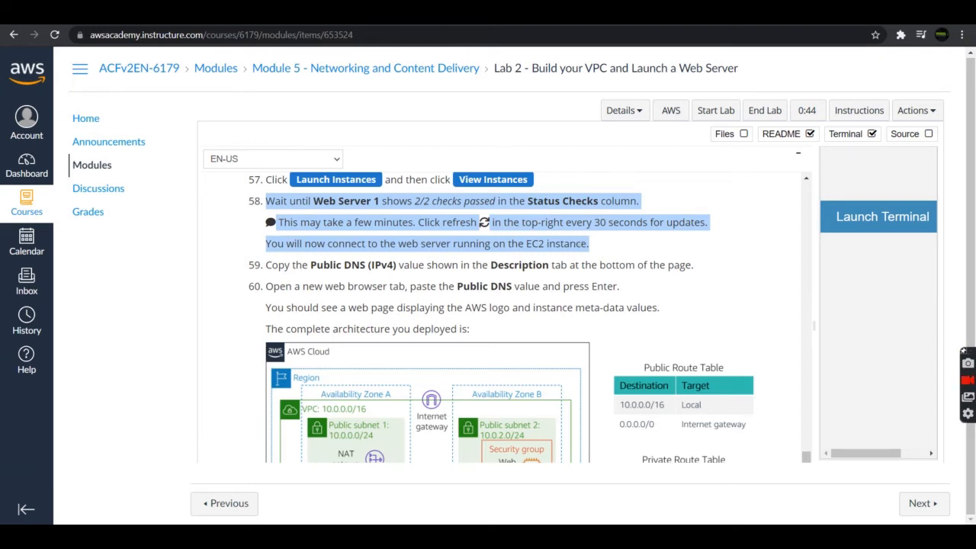
Step: Return to the EC2 instances list and refresh it to check the status check of Web Server 1
left_click(327, 14)
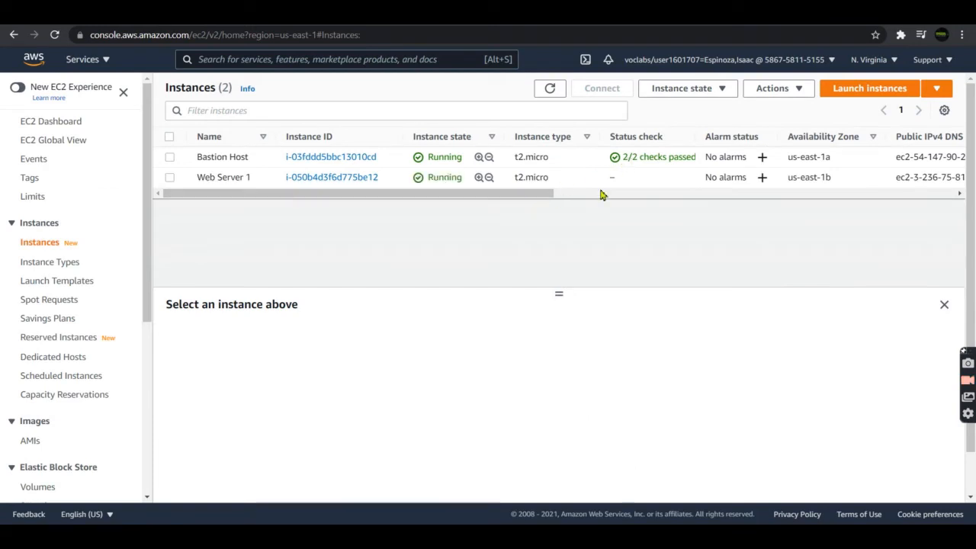
left_click(550, 89)
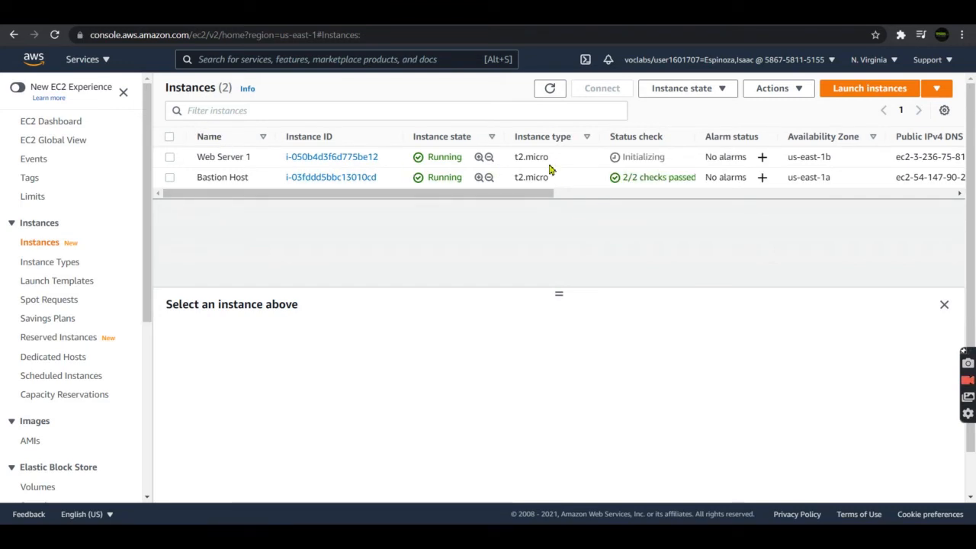
mouse_move(635, 160)
left_mouse_down()
mouse_move(622, 167)
mouse_move(668, 161)
mouse_move(623, 160)
left_mouse_up()
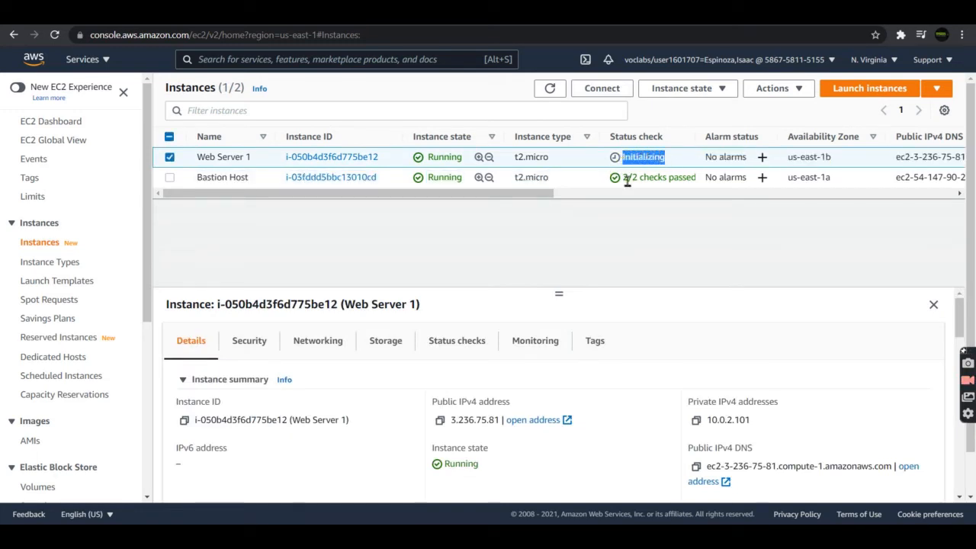
left_click(621, 228)
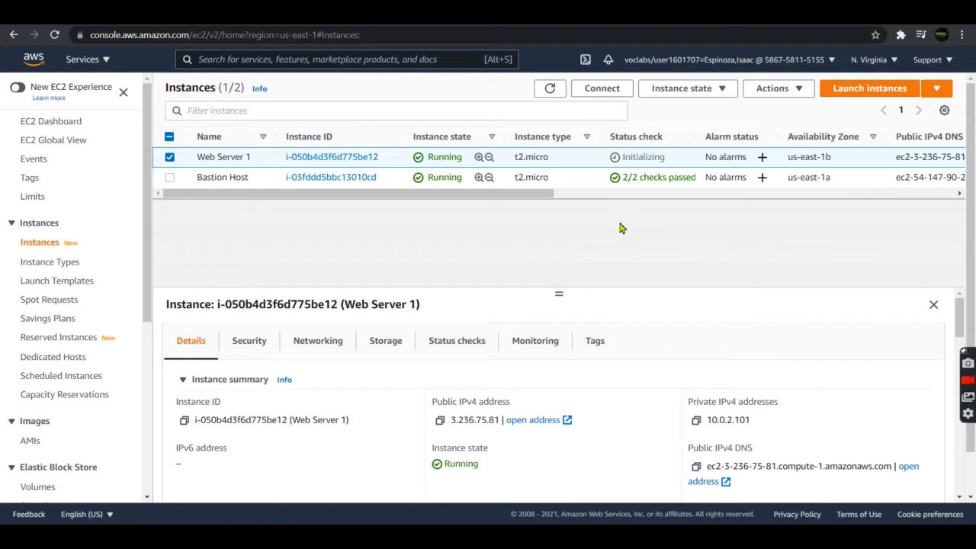
left_click(549, 89)
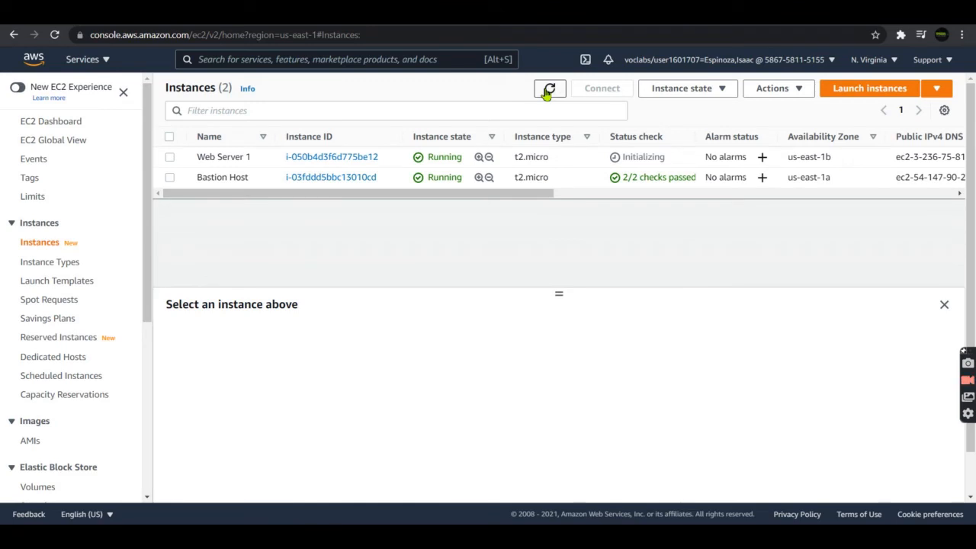
Step: Review lab steps 59 and 60 on opening the Public DNS address and view the sample web server page
left_click(251, 14)
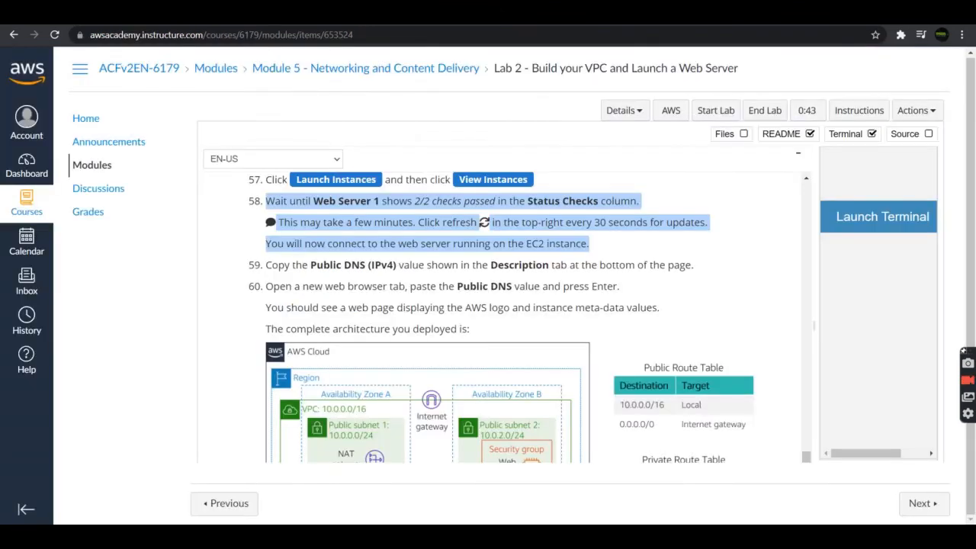
left_click_drag(268, 272, 696, 277)
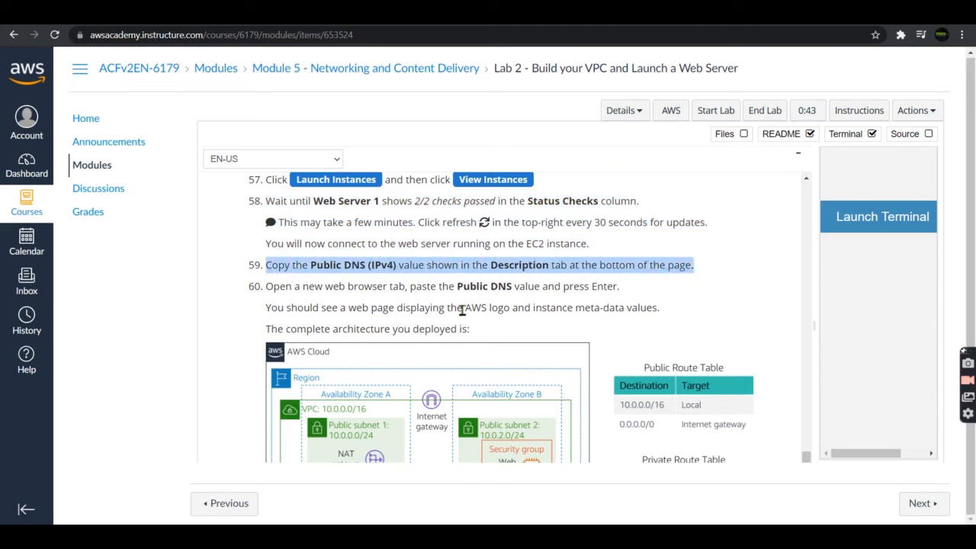
left_click_drag(269, 286, 411, 287)
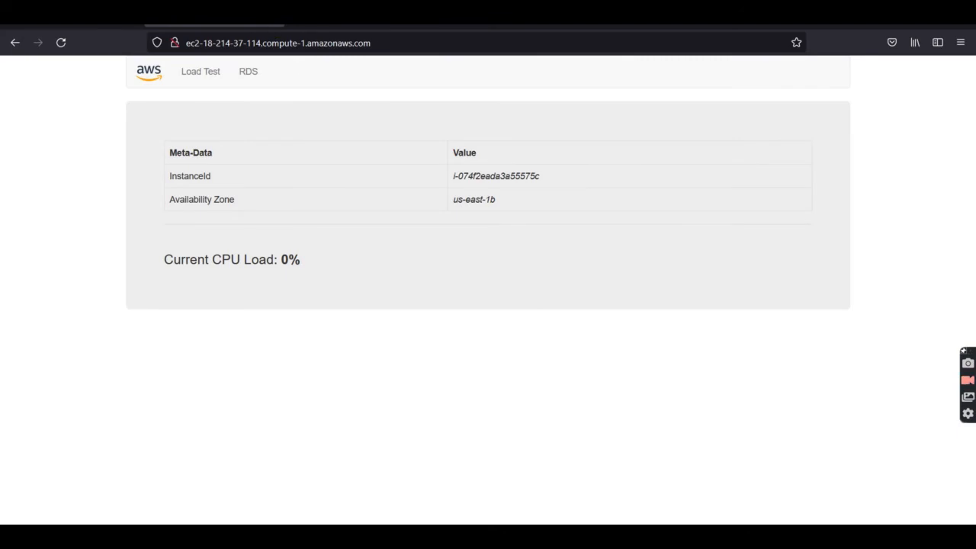
key("ctrl+t")
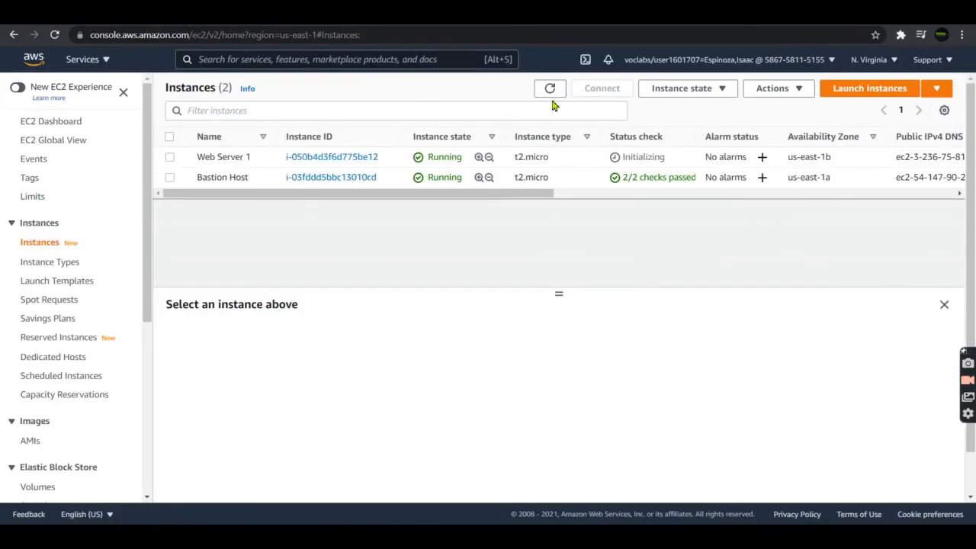
Step: Refresh the EC2 instances list repeatedly to check the status check of Web Server 1
left_click(551, 91)
left_click_drag(667, 160, 613, 160)
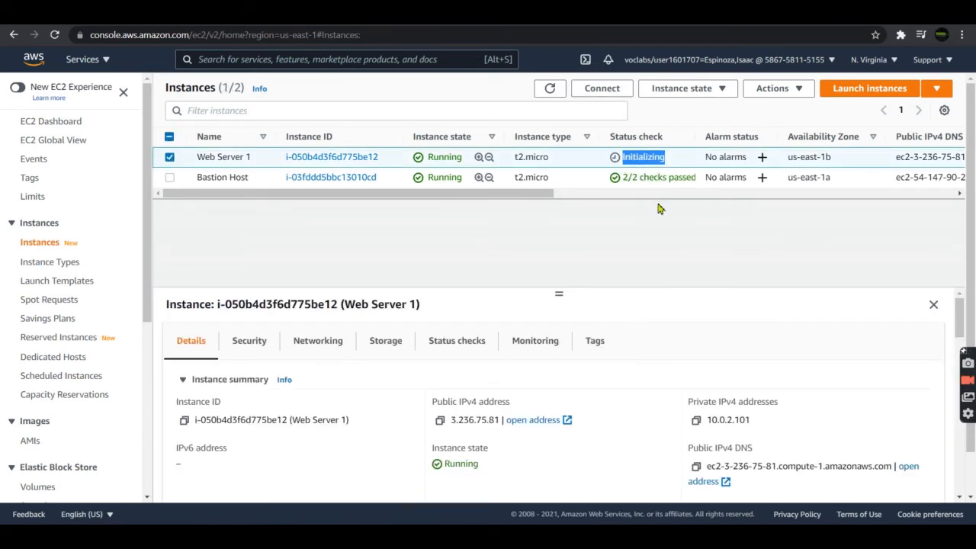
left_click(551, 89)
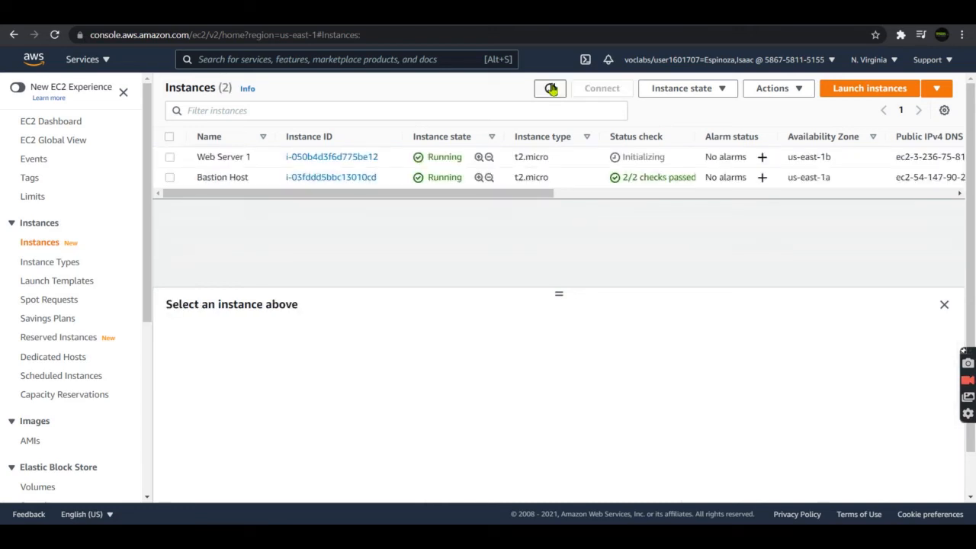
left_click(551, 89)
left_click(551, 90)
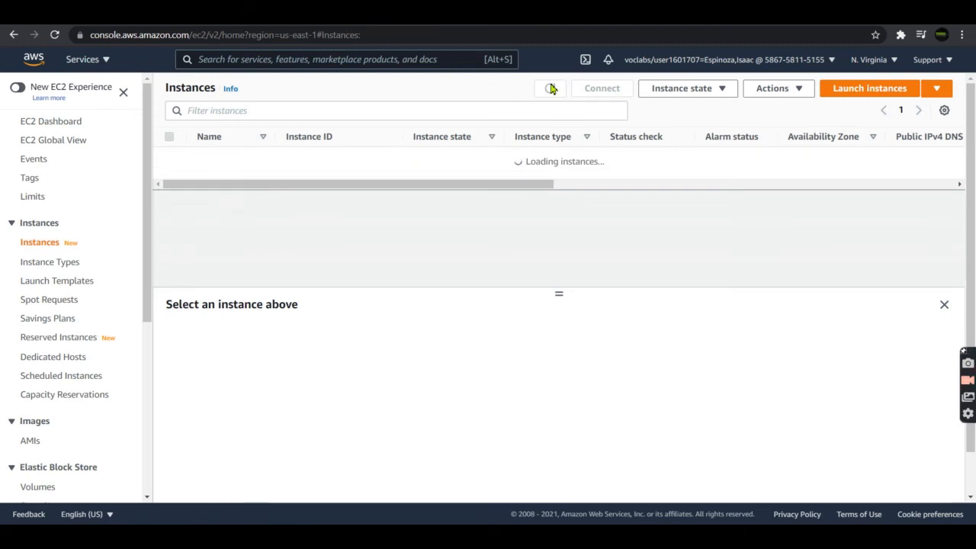
left_click(551, 89)
left_click(550, 89)
left_click(550, 89)
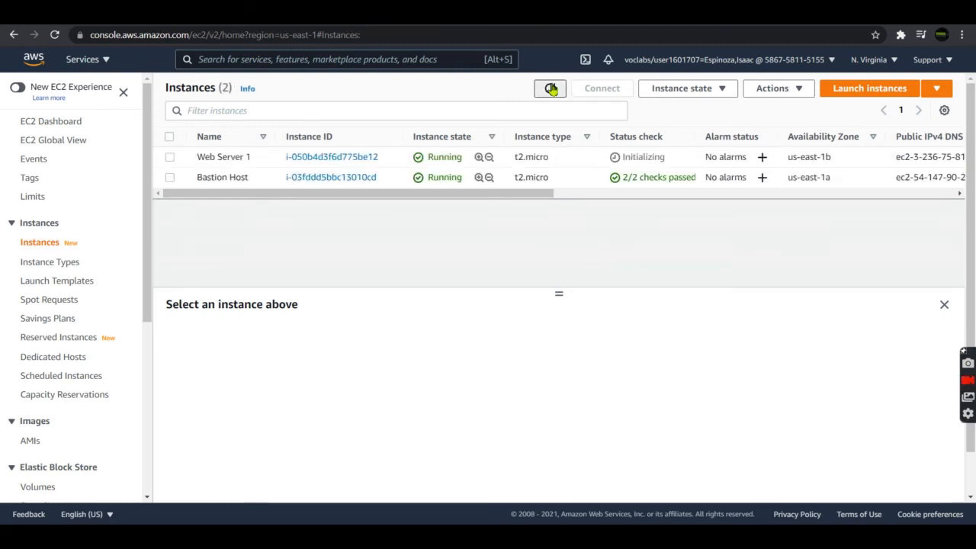
left_click(550, 89)
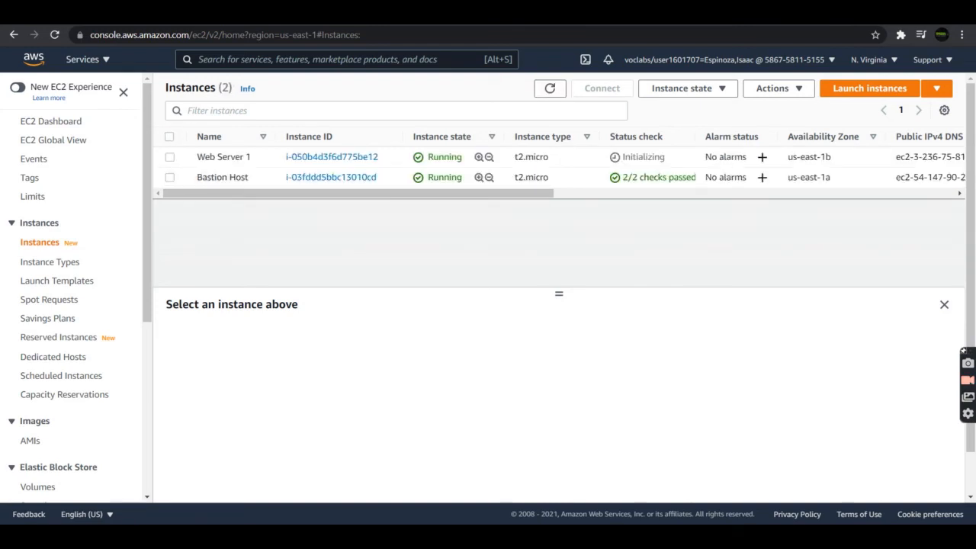
Step: Return to the lab instructions and examine the diagram of the complete deployed architecture below step 60
key("ctrl+shift+Tab")
left_click(783, 403)
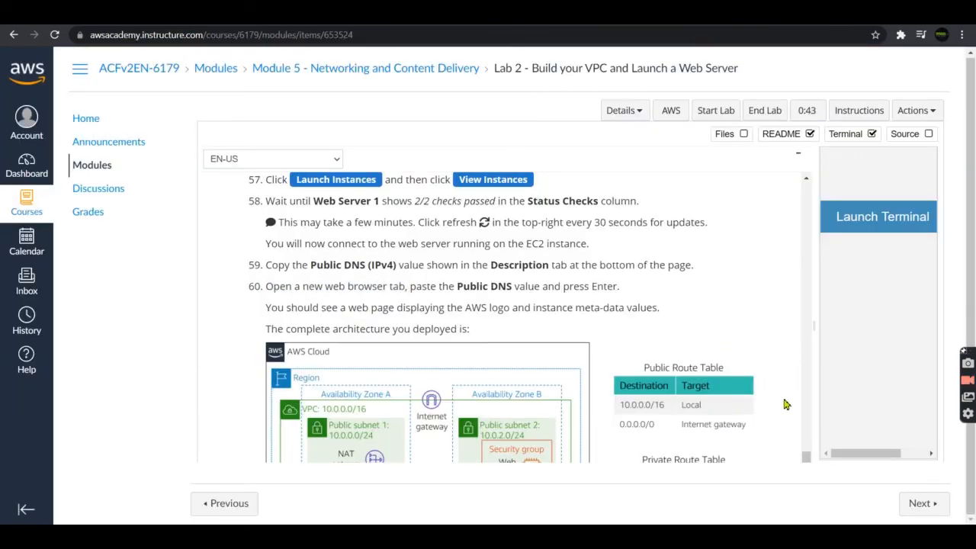
scroll(716, 396, "down", 1)
scroll(715, 396, "down", 3)
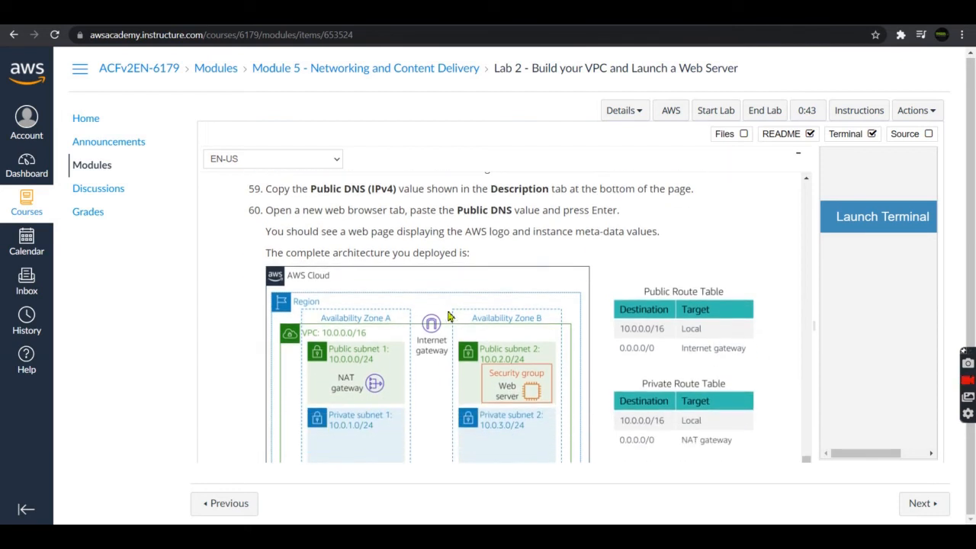
scroll(268, 240, "down", 1)
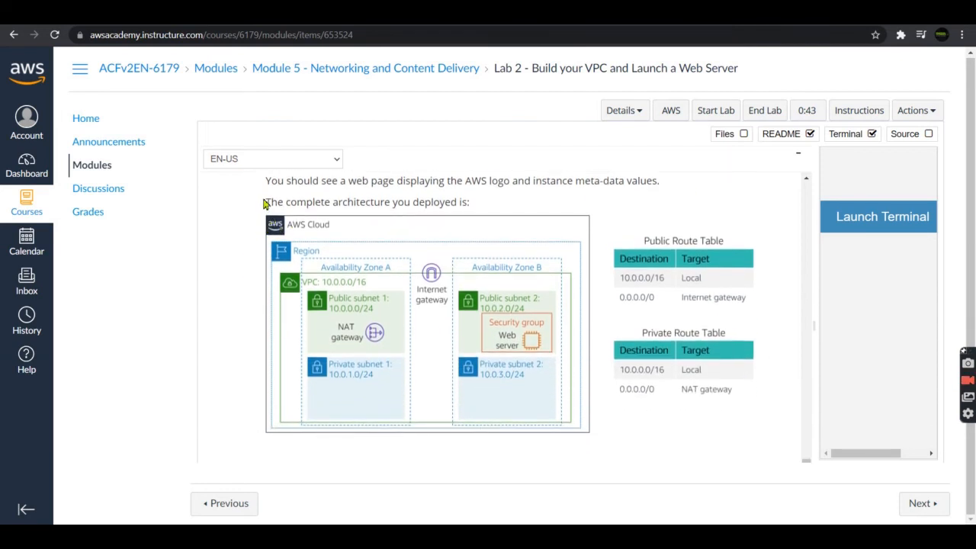
left_click_drag(264, 203, 473, 203)
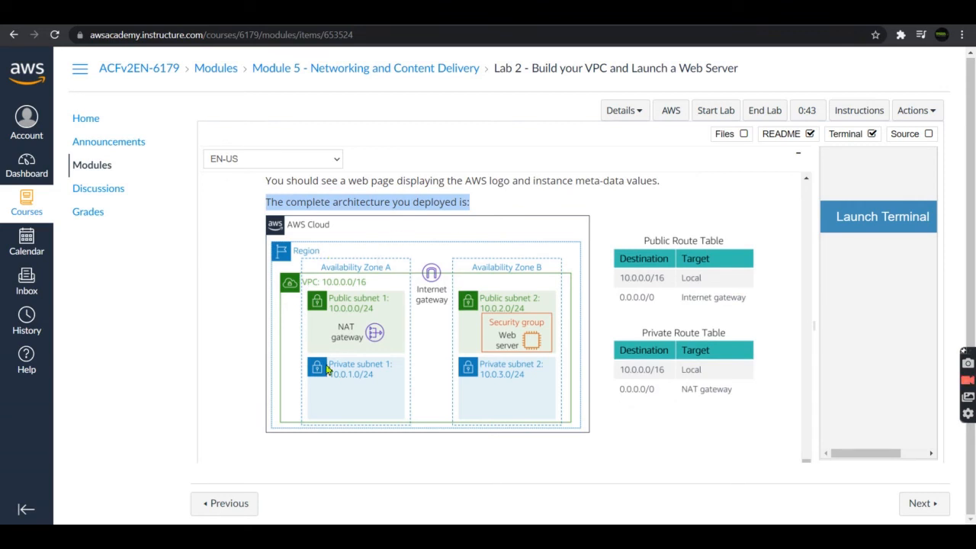
left_click(241, 316)
scroll(241, 316, "up", 3)
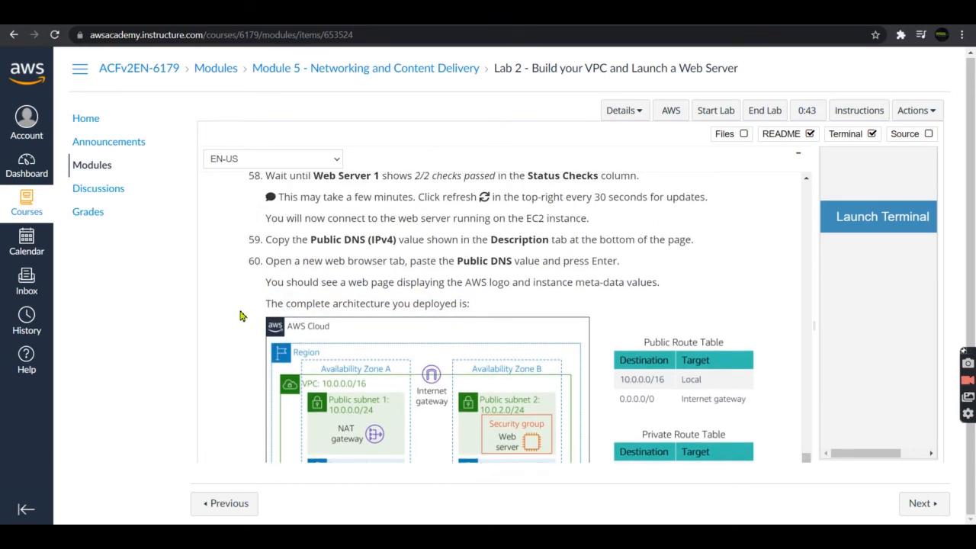
Step: Go back to the EC2 instances list and keep refreshing until Web Server 1 passes its status checks
left_click(320, 12)
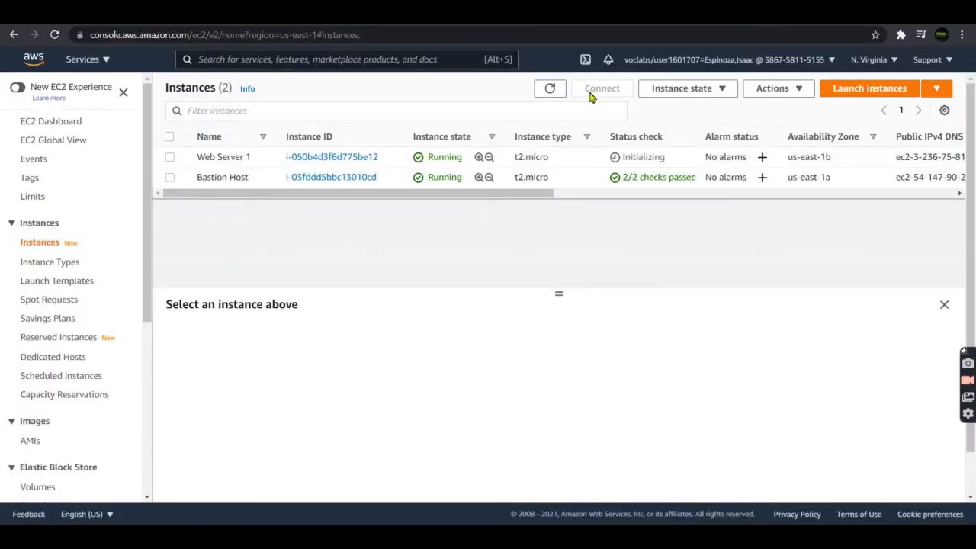
left_click(550, 89)
left_click(551, 89)
left_click(559, 90)
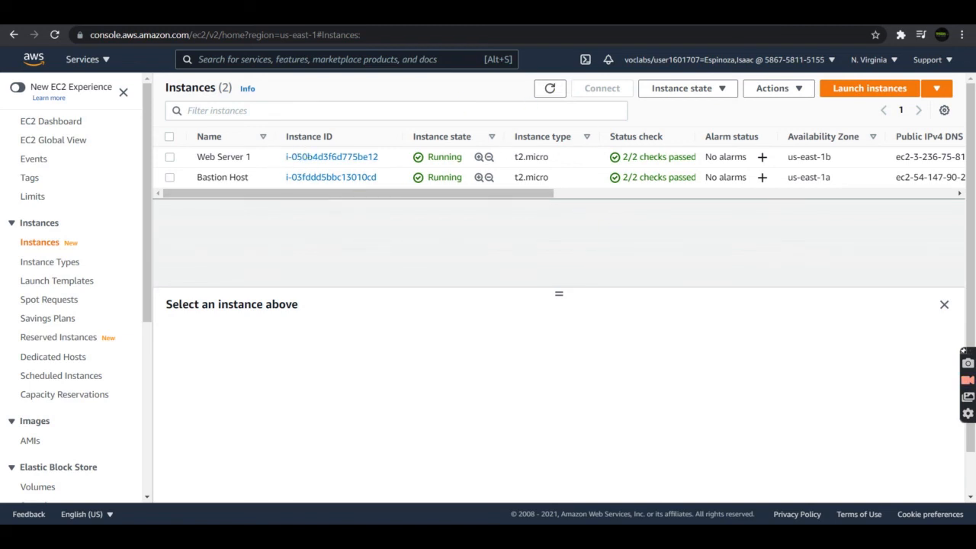
Step: Recheck lab step 59 on copying the Public DNS value, and open the instance summary of Web Server 1 to look through its details
left_click(232, 14)
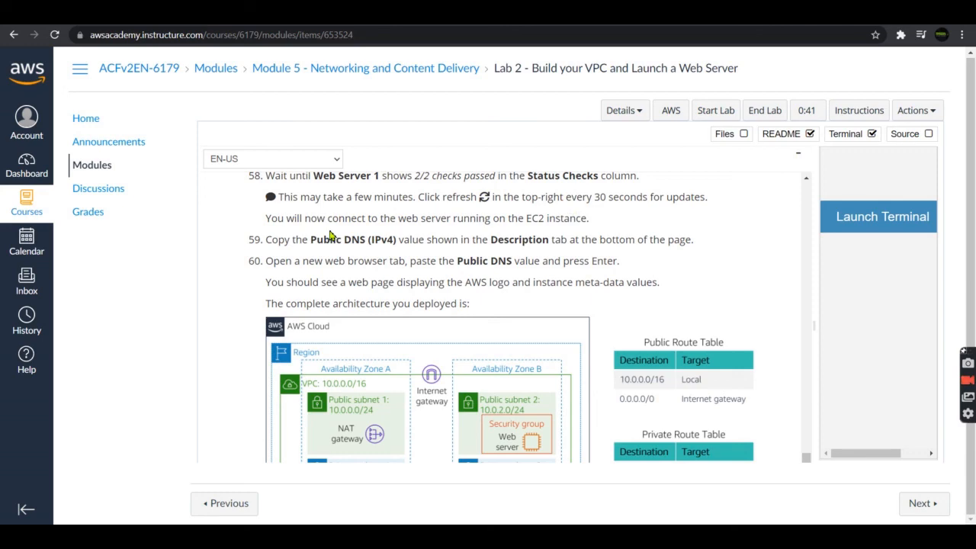
left_click(305, 14)
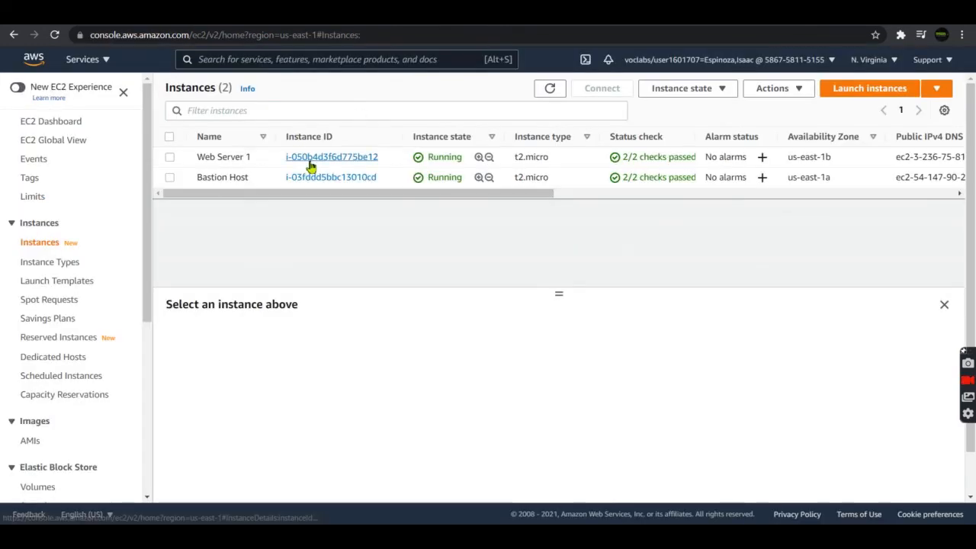
left_click(309, 161)
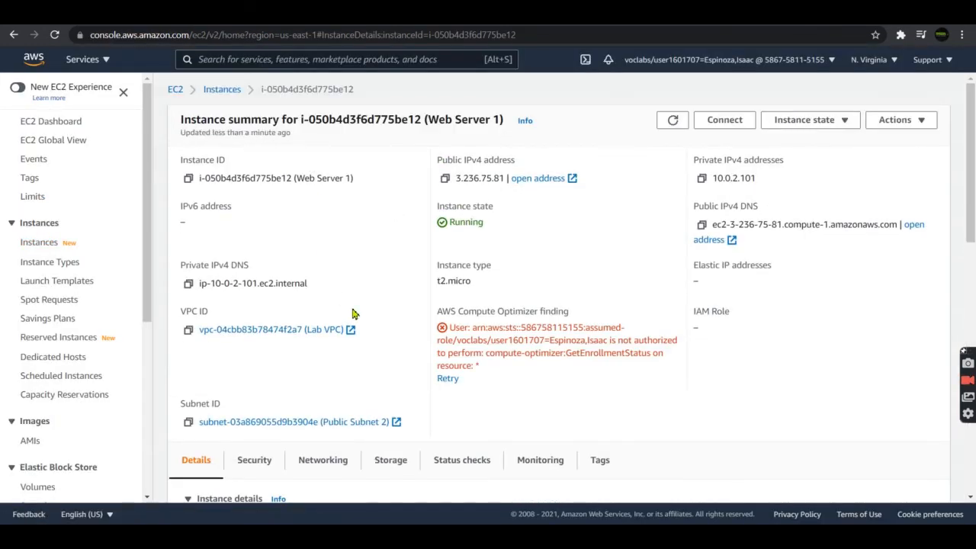
scroll(388, 304, "down", 1)
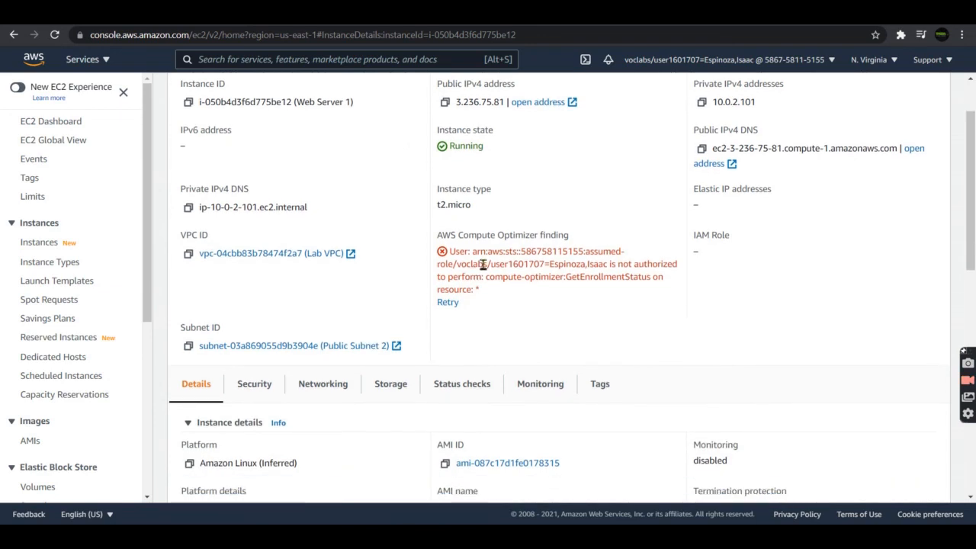
scroll(432, 271, "down", 3)
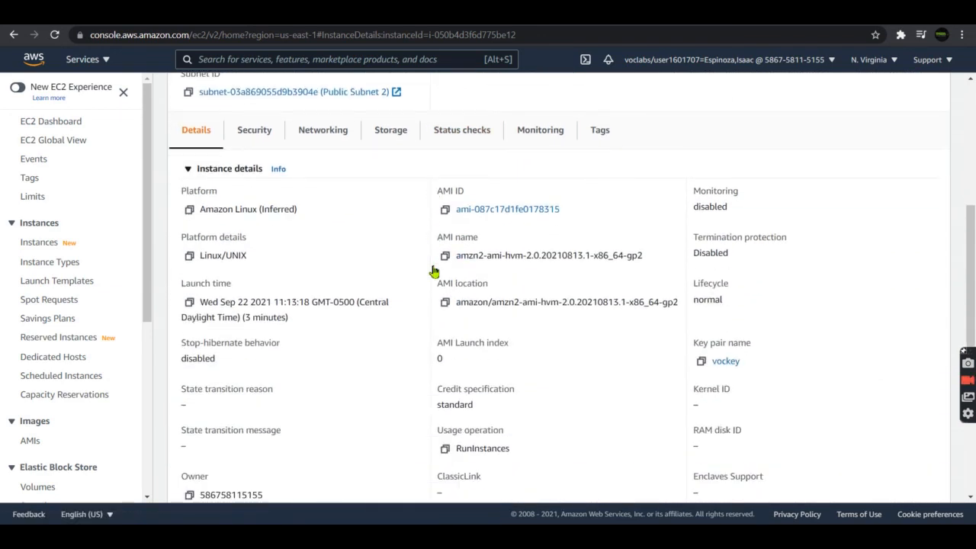
scroll(433, 270, "down", 5)
scroll(432, 271, "up", 5)
scroll(432, 271, "up", 4)
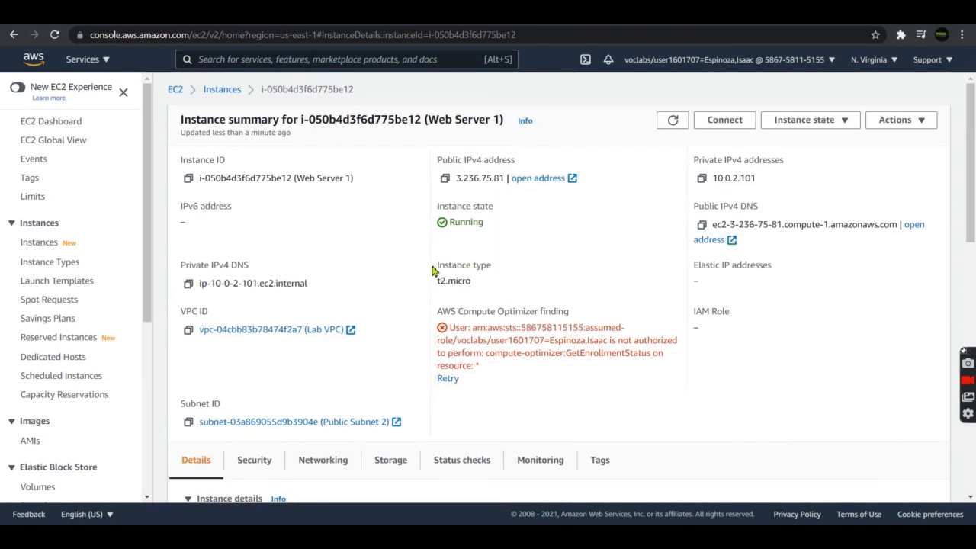
left_click(176, 91)
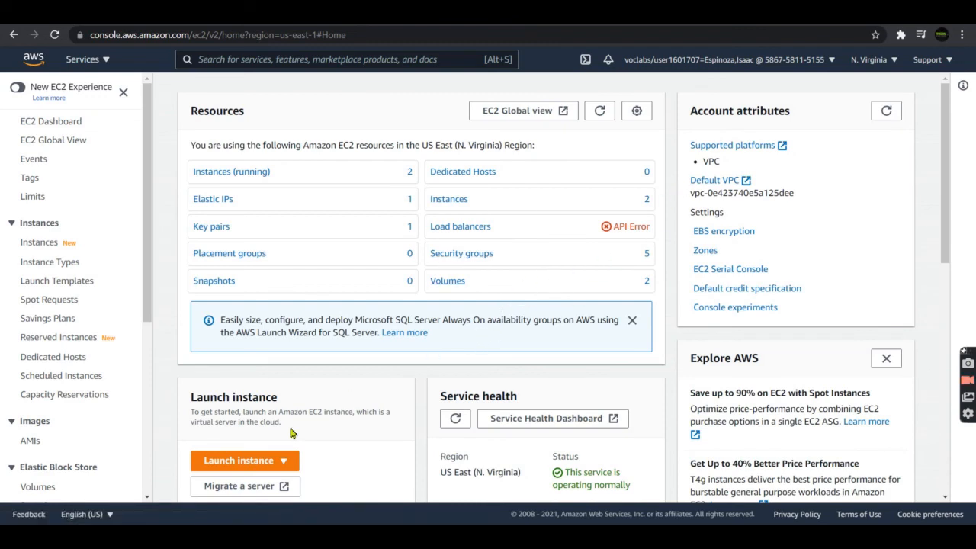
left_click(269, 460)
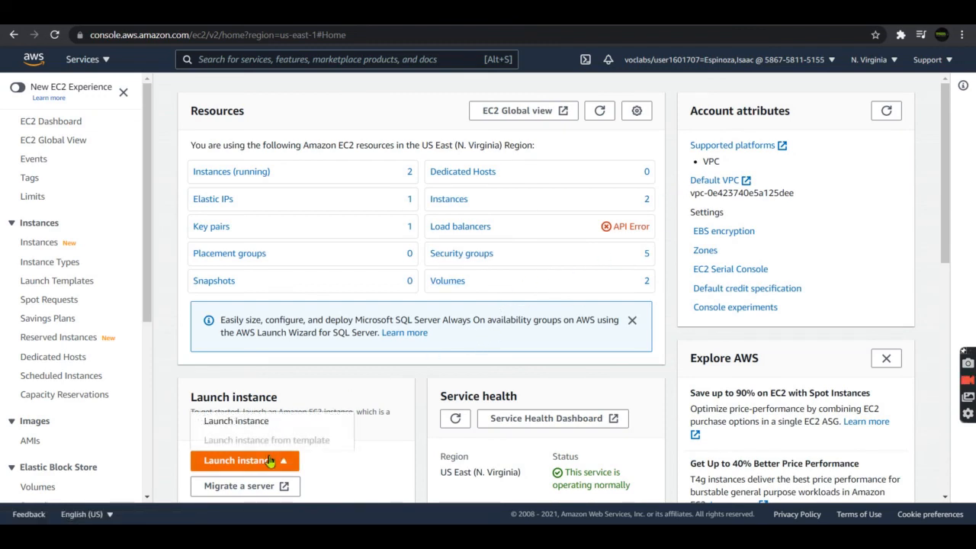
left_click(13, 34)
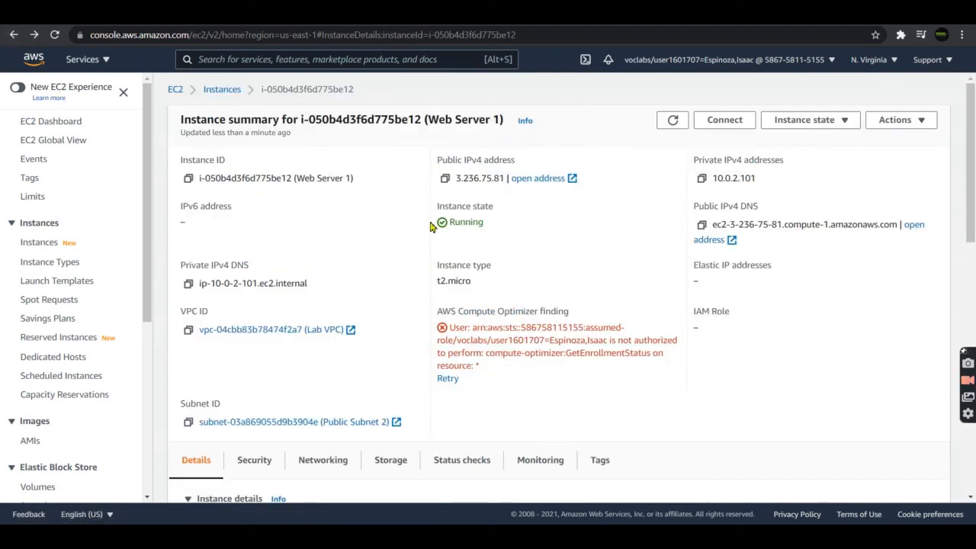
Step: Find the Public IPv4 DNS value in the instance summary of Web Server 1 and copy it
scroll(427, 236, "down", 4)
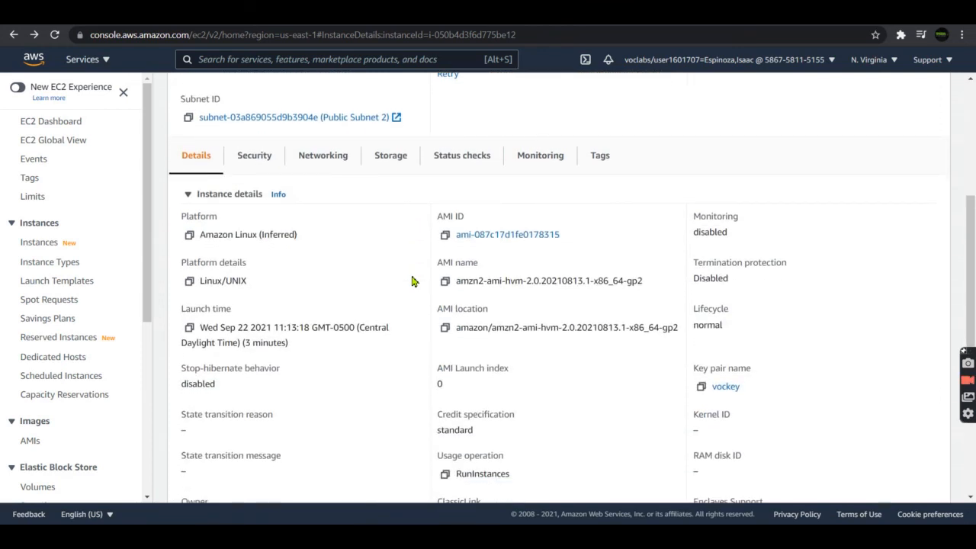
scroll(411, 281, "down", 5)
scroll(412, 281, "up", 9)
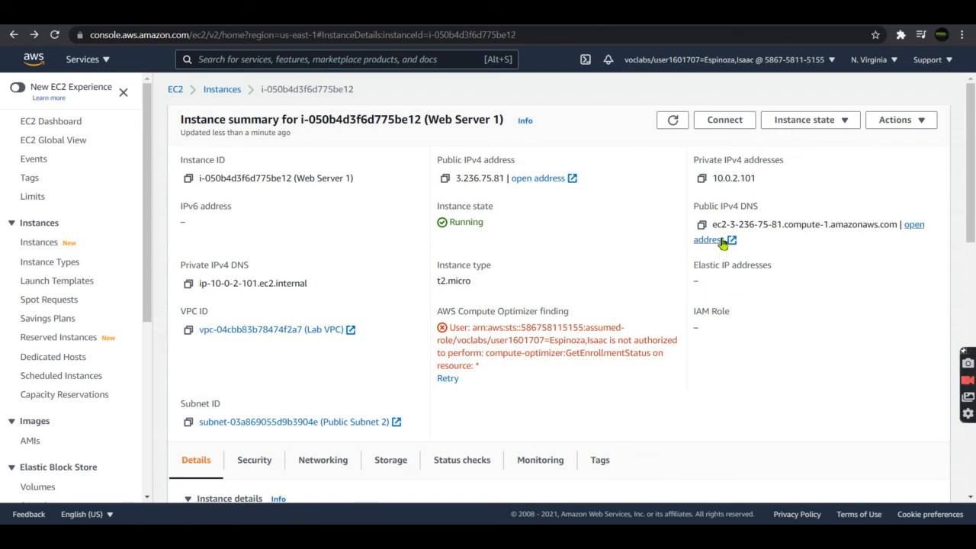
left_click_drag(720, 228, 896, 230)
key("ctrl+c")
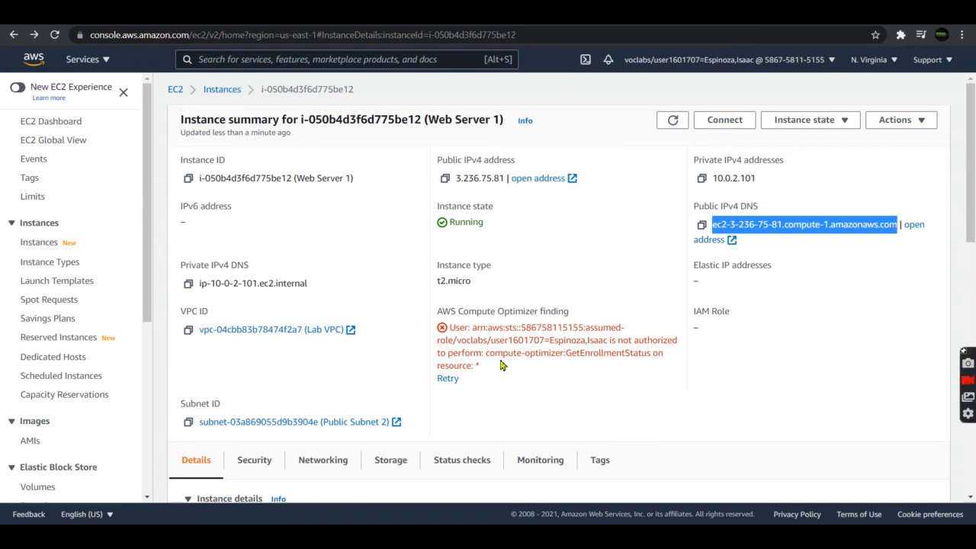
Step: Switch to Firefox and load the copied Public DNS address ec2-3-236-75-81.compute-1.amazonaws.com
left_click(373, 533)
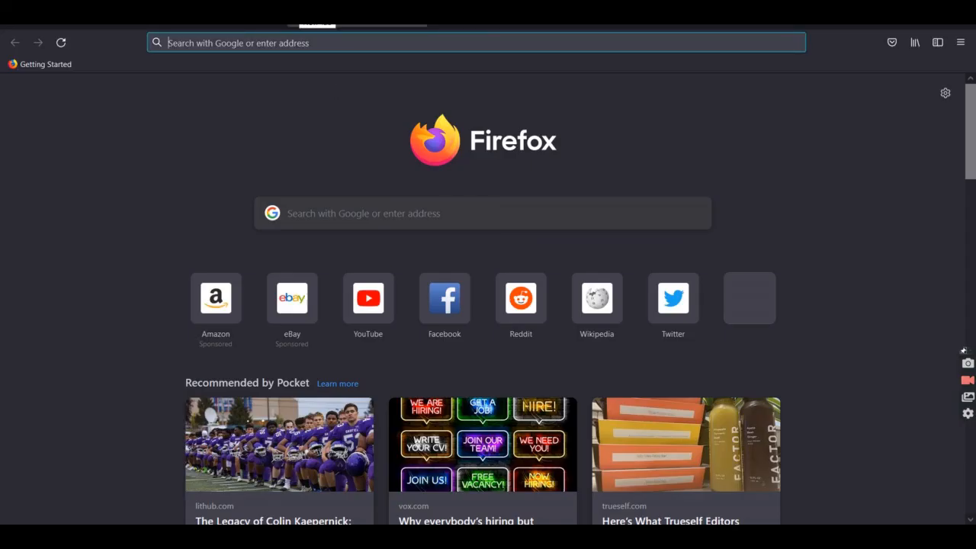
key("ctrl+v")
key("Return")
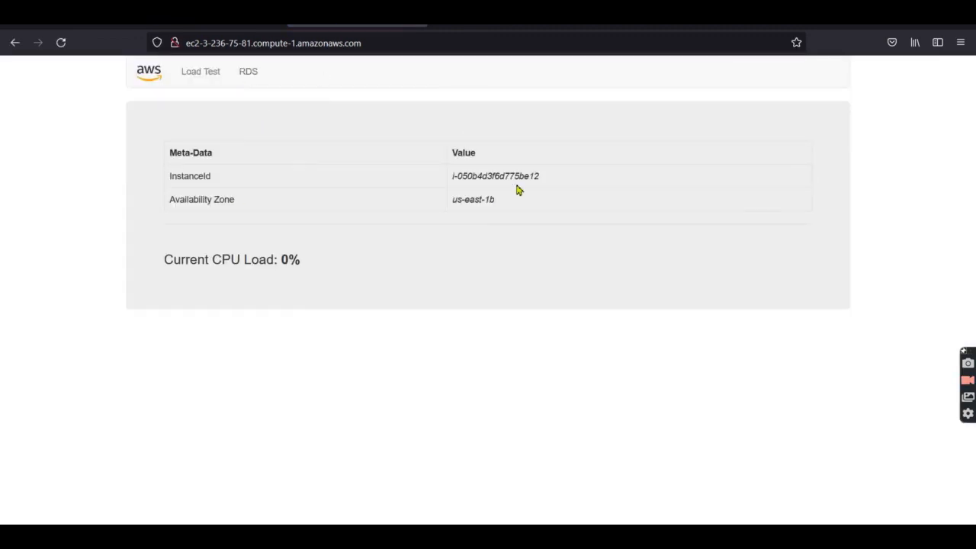
Step: Examine the web server page's Meta-Data table and try its Load Test and RDS links
double_click(192, 155)
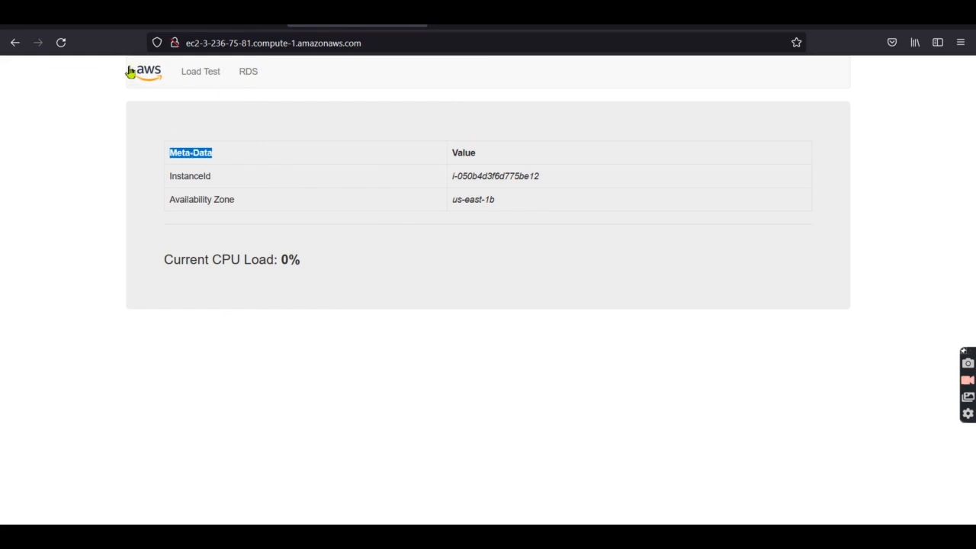
left_click(207, 76)
left_click(199, 81)
left_click(251, 82)
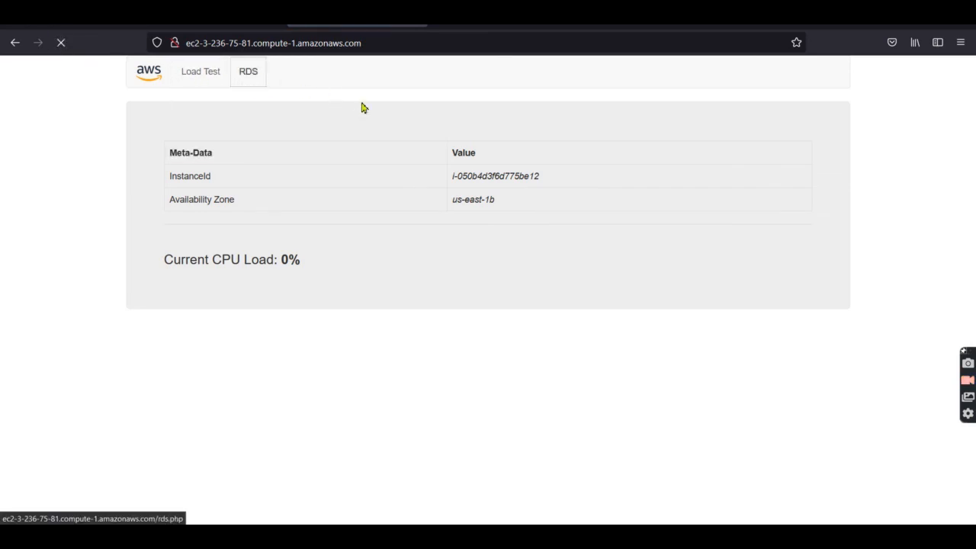
triple_click(470, 176)
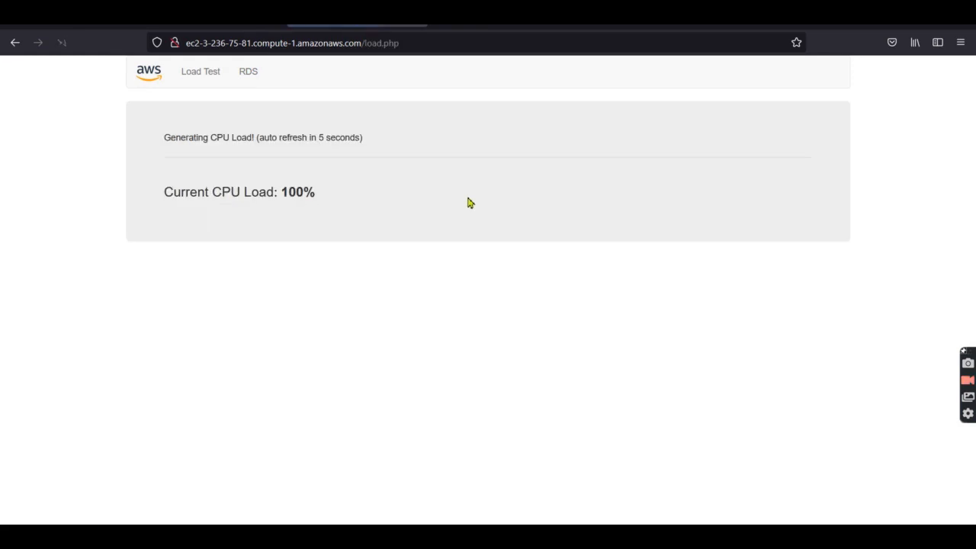